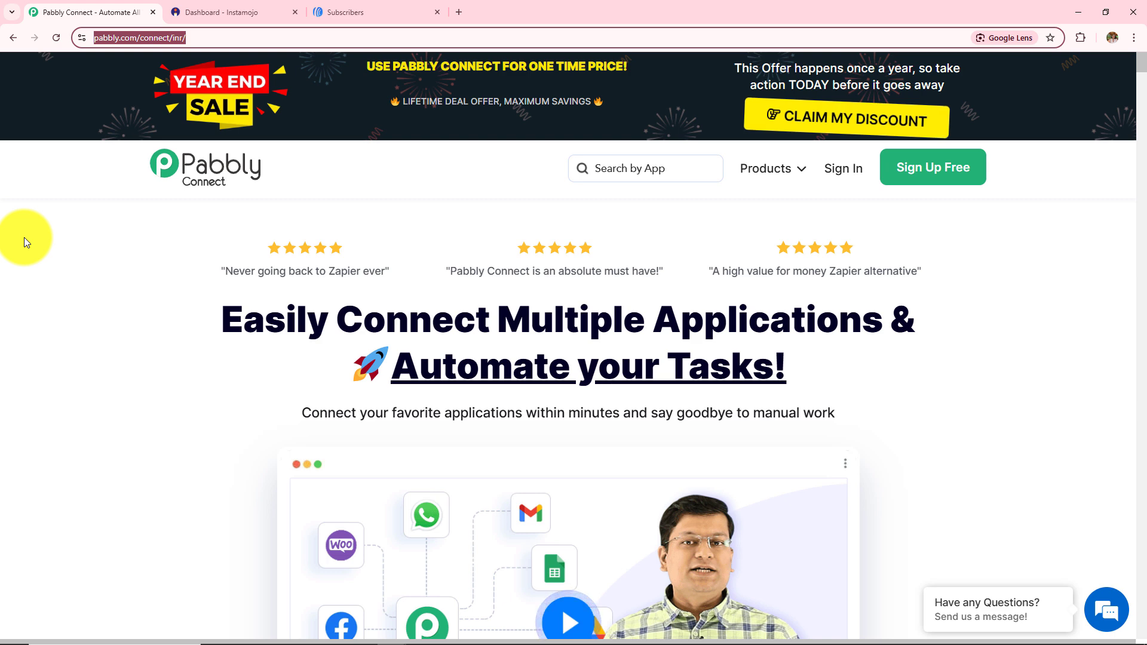
# Sign in and open Pabbly Connect from the All Pabbly Apps list
pyautogui.click(75, 317)
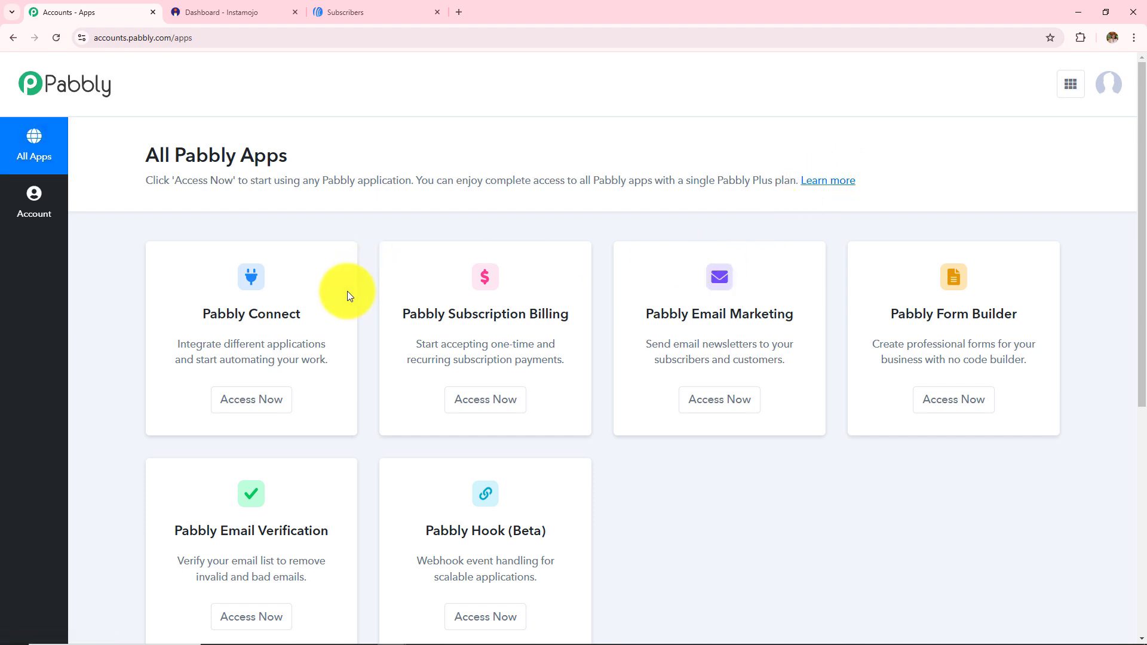
pyautogui.scroll(-2, 712, 457)
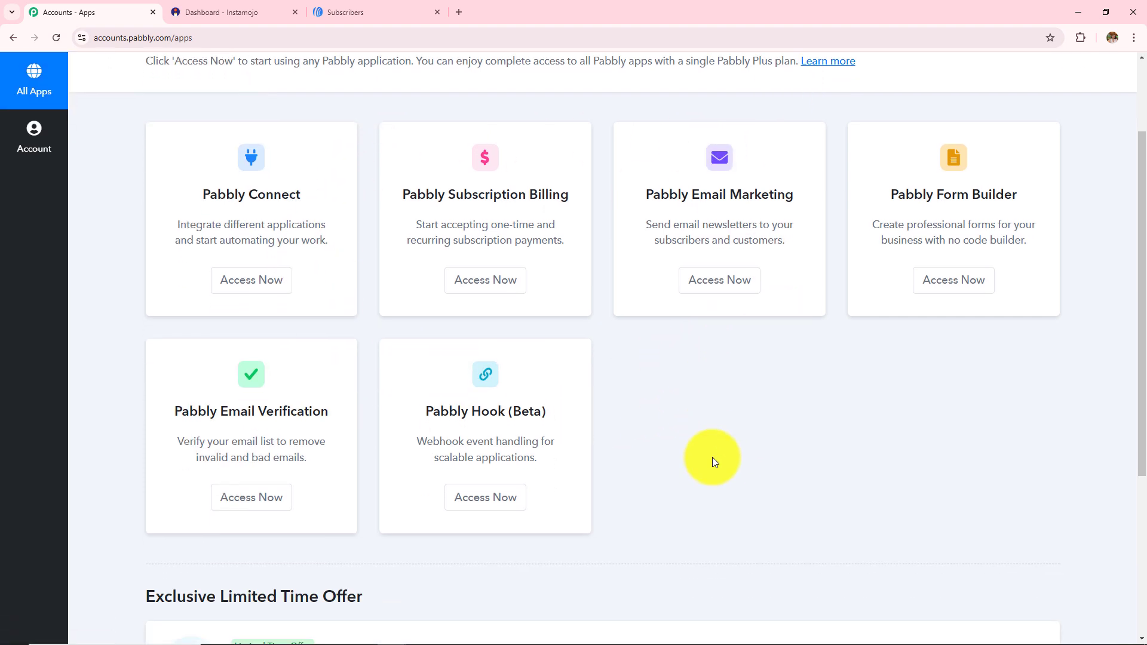
pyautogui.click(234, 295)
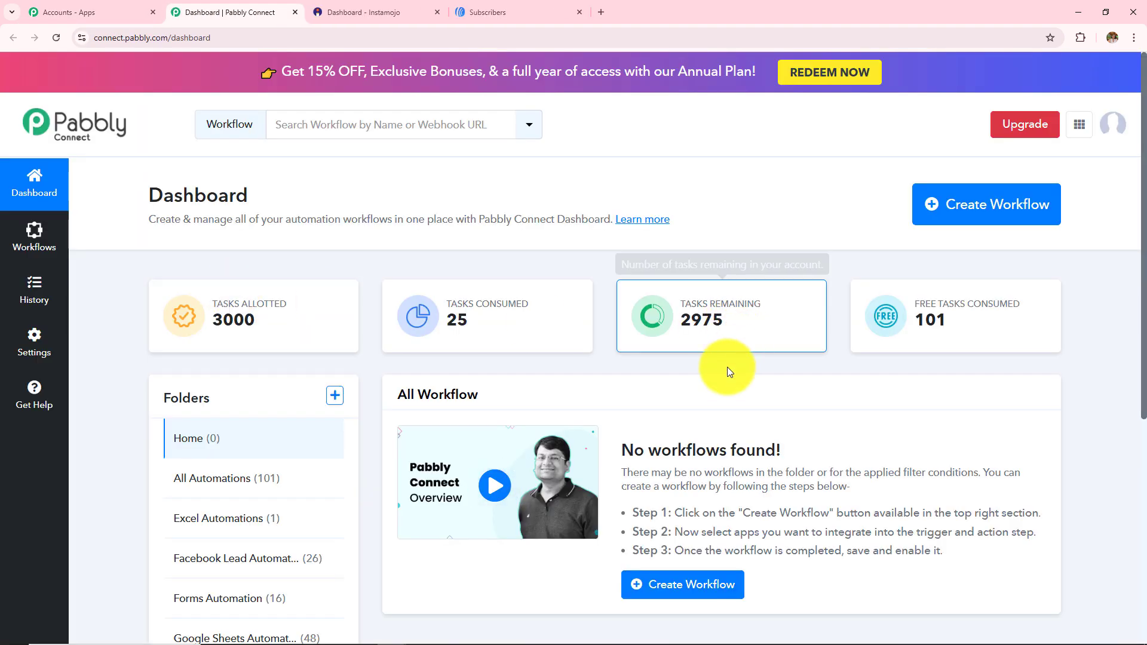
# Review the dashboard's Folders section and its Home folder
pyautogui.scroll(-1, 712, 375)
pyautogui.scroll(-1, 712, 375)
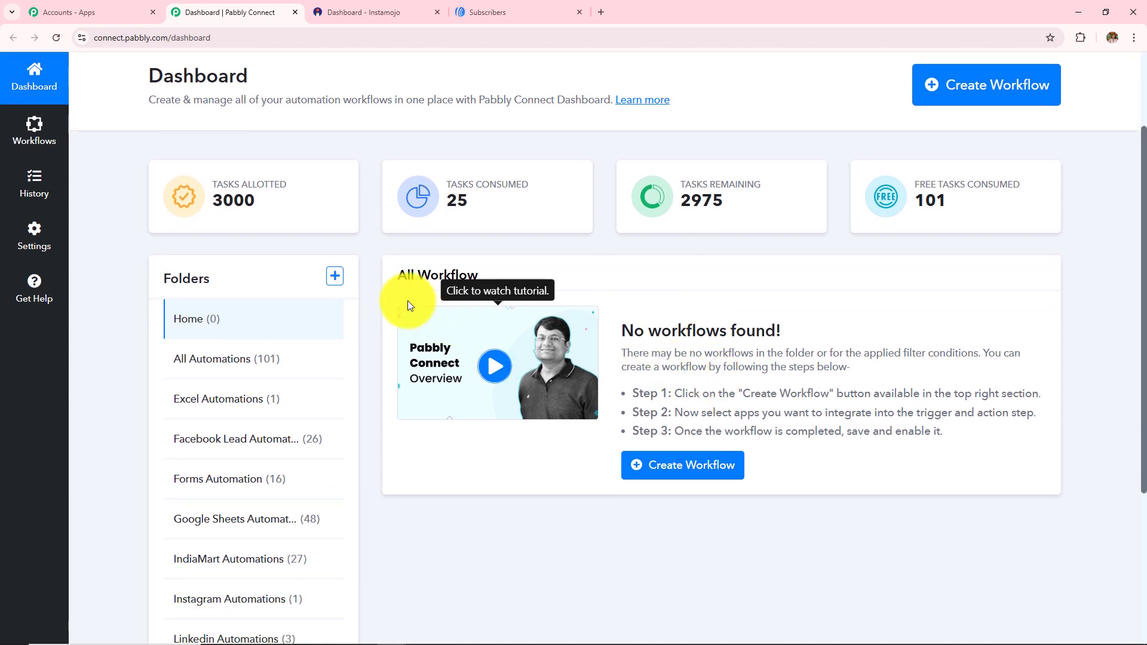
pyautogui.moveTo(389, 280); pyautogui.dragTo(551, 290)
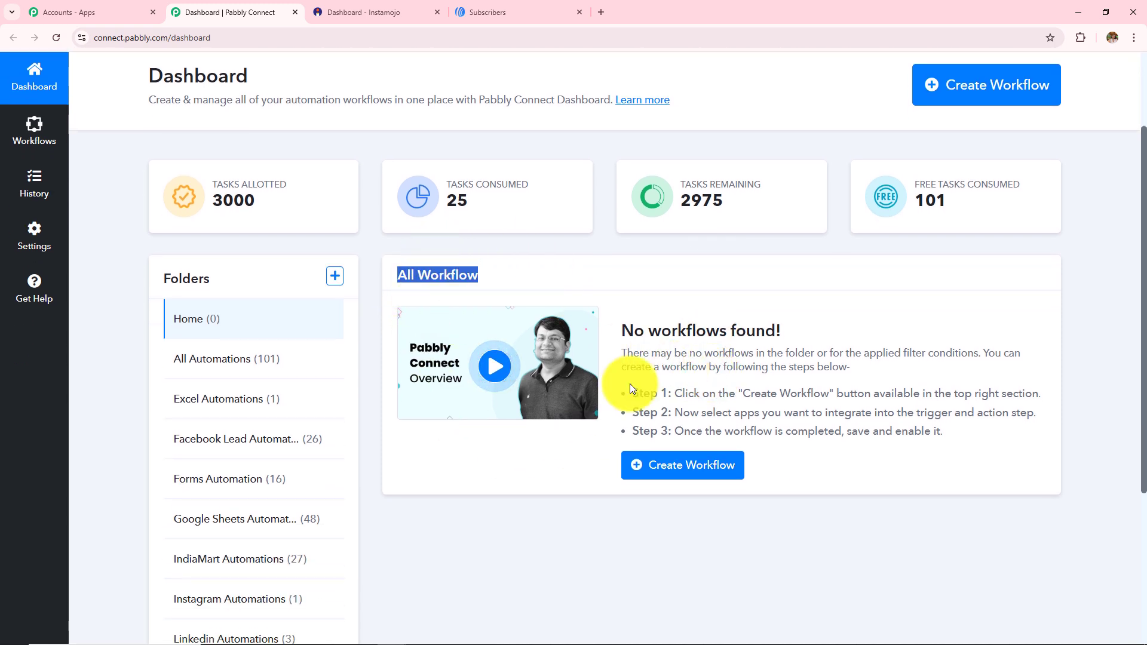
pyautogui.moveTo(160, 282); pyautogui.dragTo(267, 300)
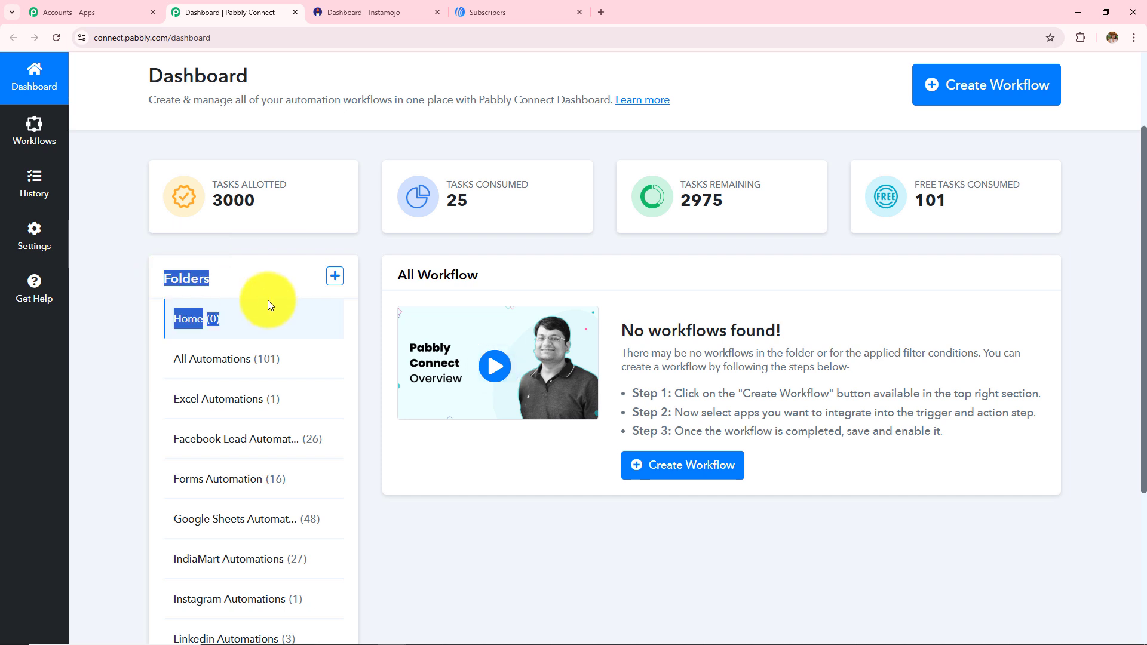
pyautogui.click(120, 297)
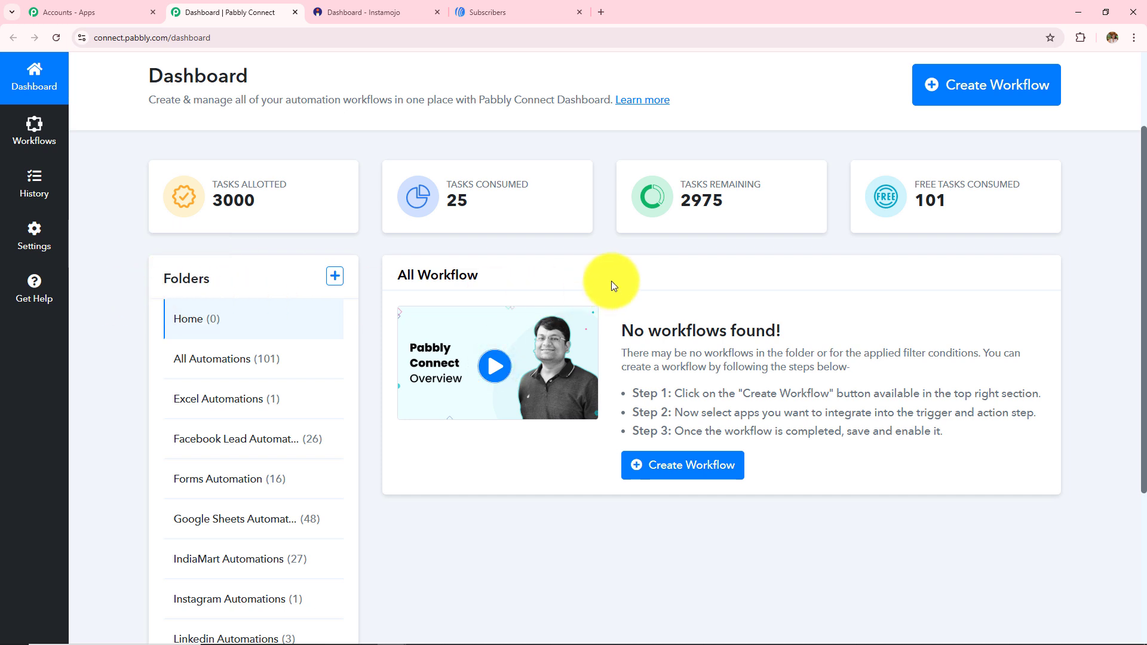
pyautogui.scroll(2, 611, 280)
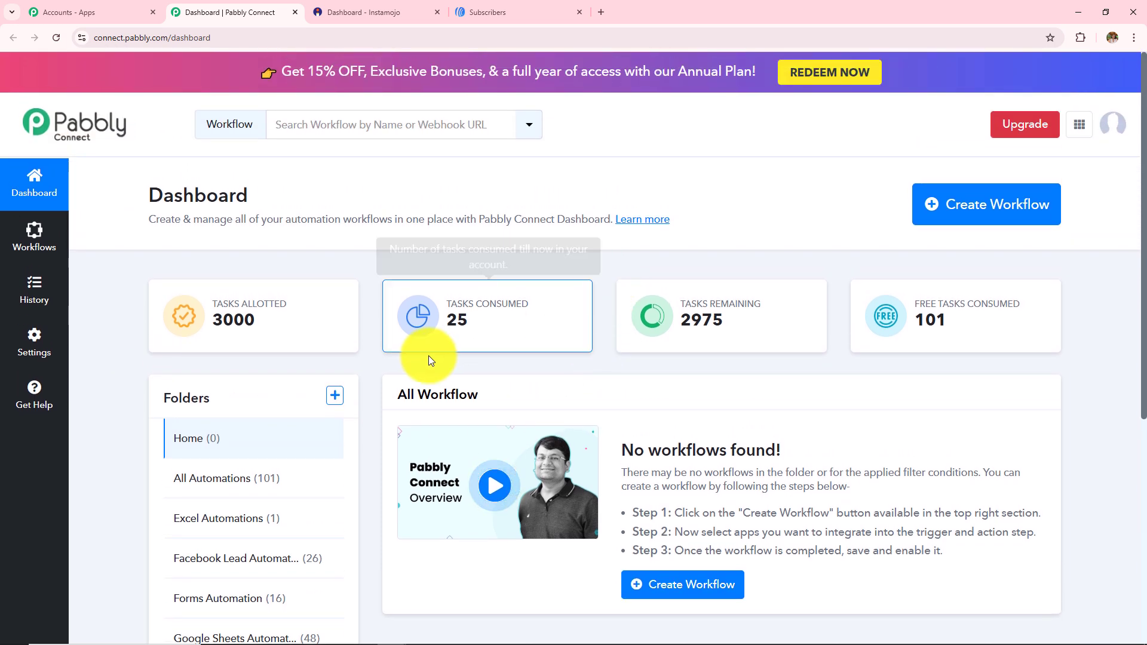
# Preview the Create Folder form's name and parent fields, then close it unused
pyautogui.click(335, 396)
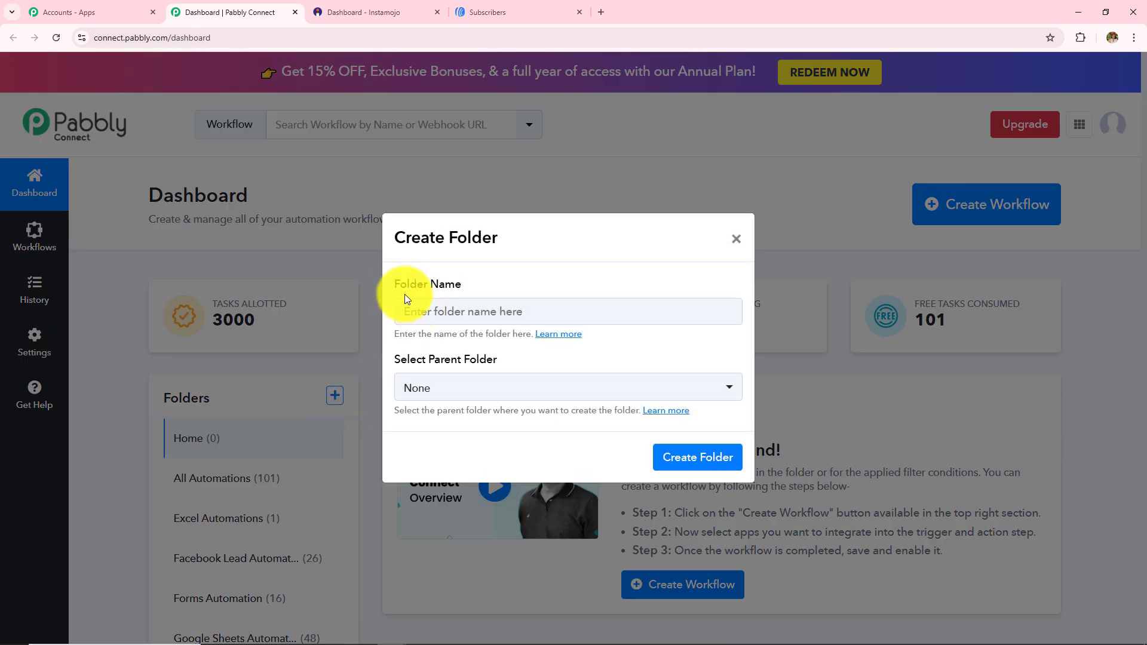
pyautogui.tripleClick(497, 289)
pyautogui.moveTo(421, 359); pyautogui.dragTo(575, 363)
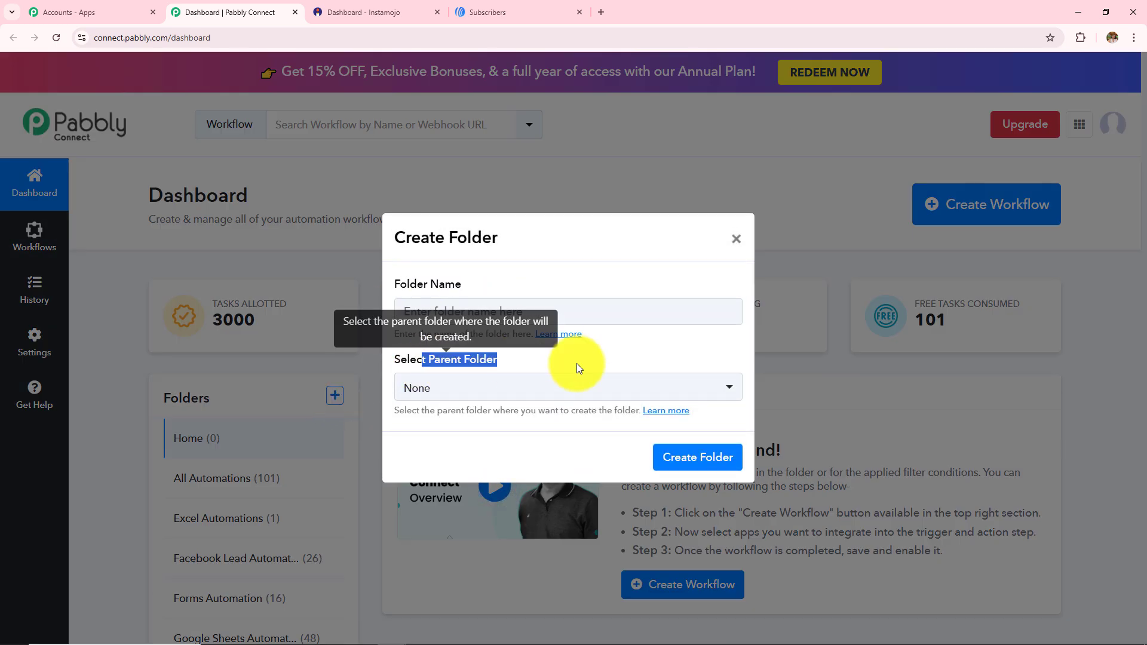
pyautogui.click(735, 238)
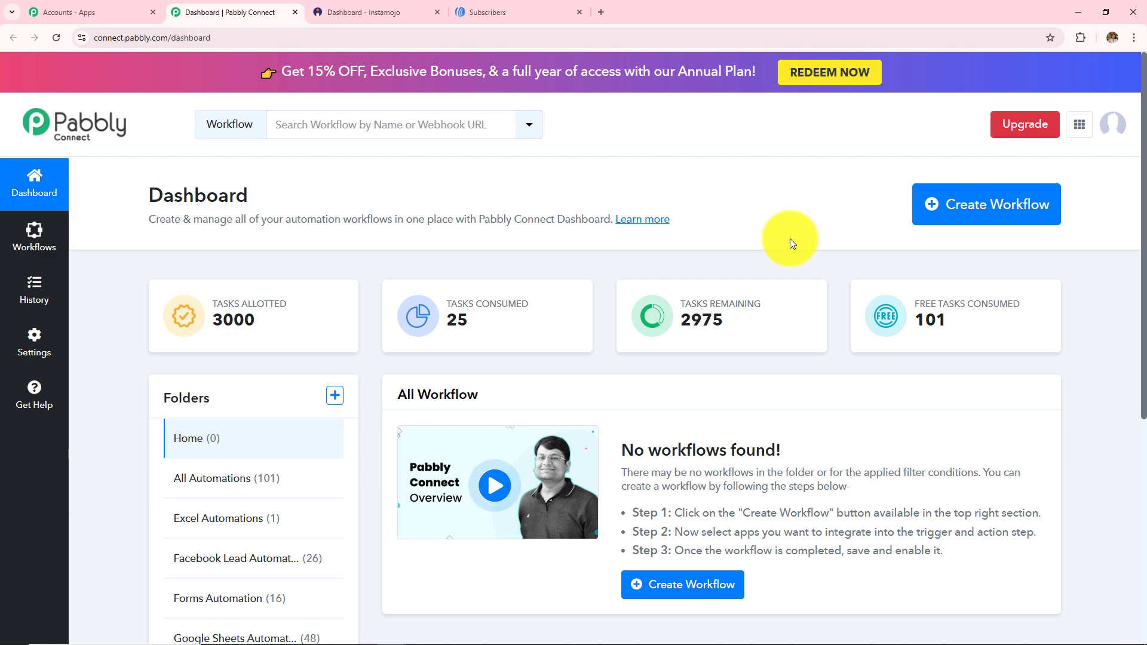
# Start a new workflow named 'How to Create AWeber Subscriber on Instamojo Payment'
pyautogui.click(967, 214)
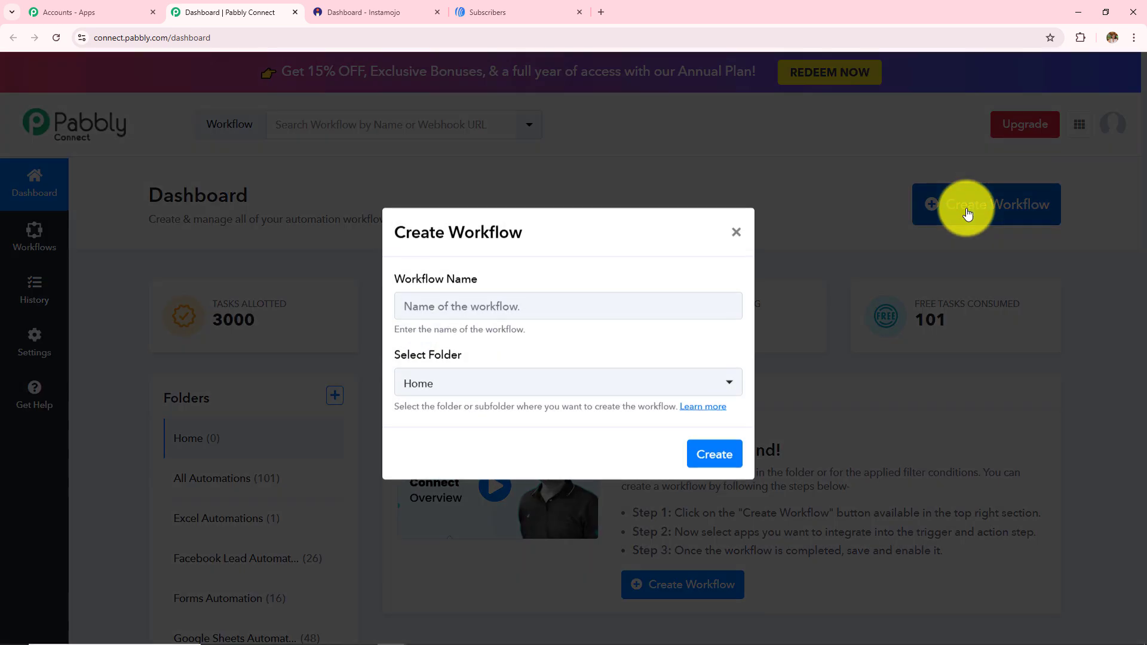
pyautogui.click(422, 307)
pyautogui.moveTo(394, 284); pyautogui.dragTo(523, 306)
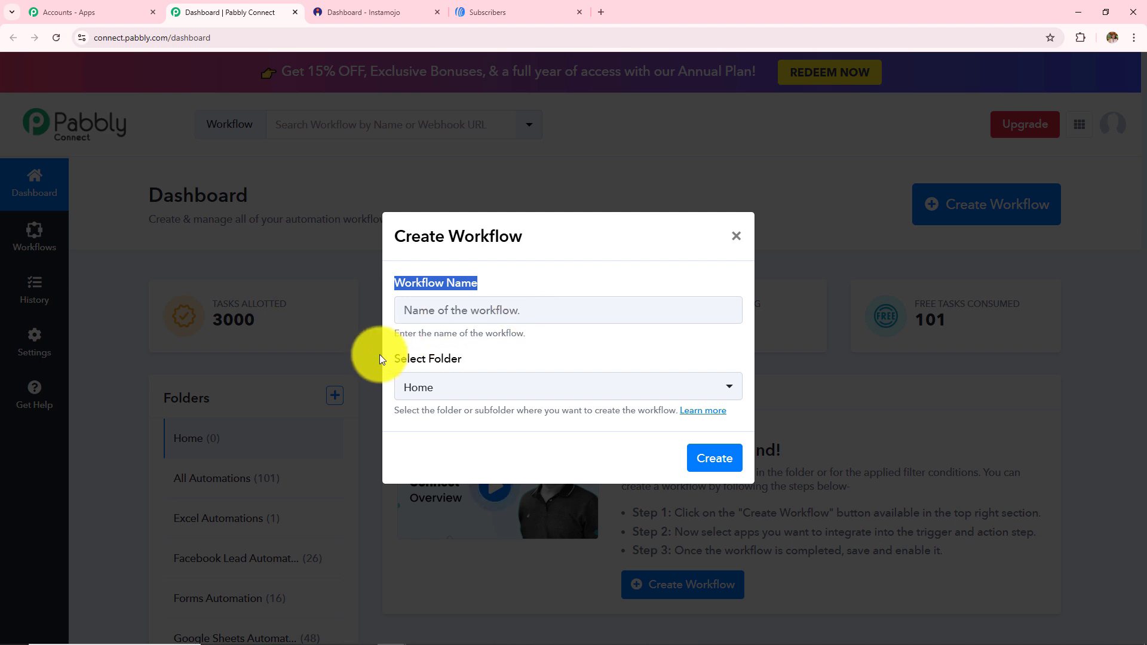
pyautogui.moveTo(389, 358); pyautogui.dragTo(533, 368)
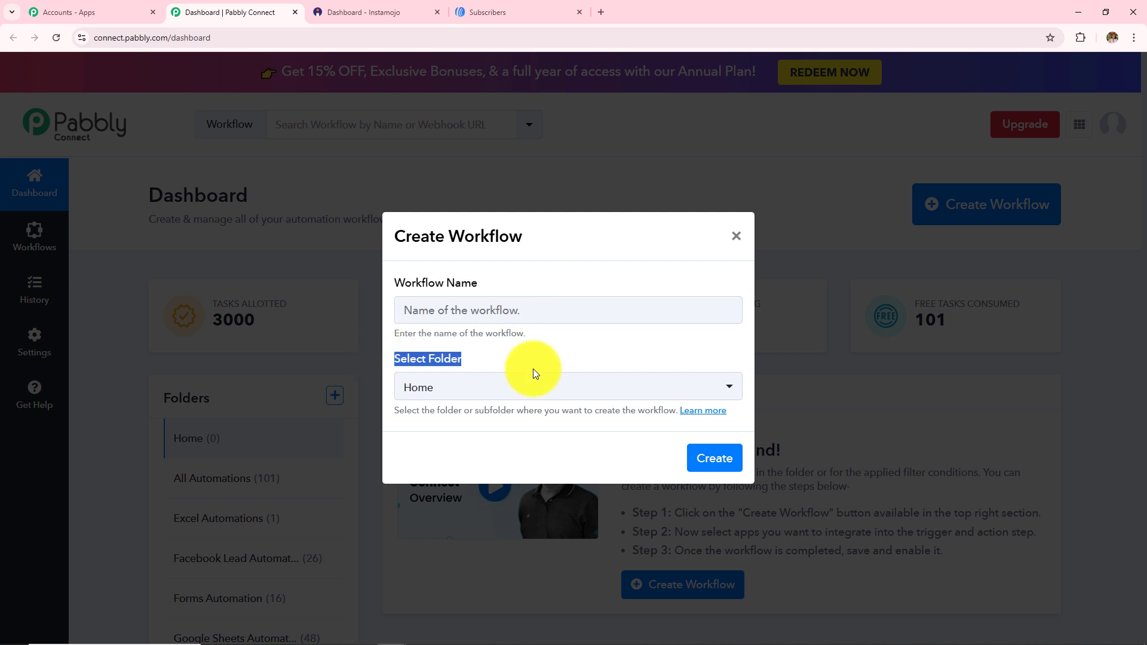
pyautogui.click(516, 316)
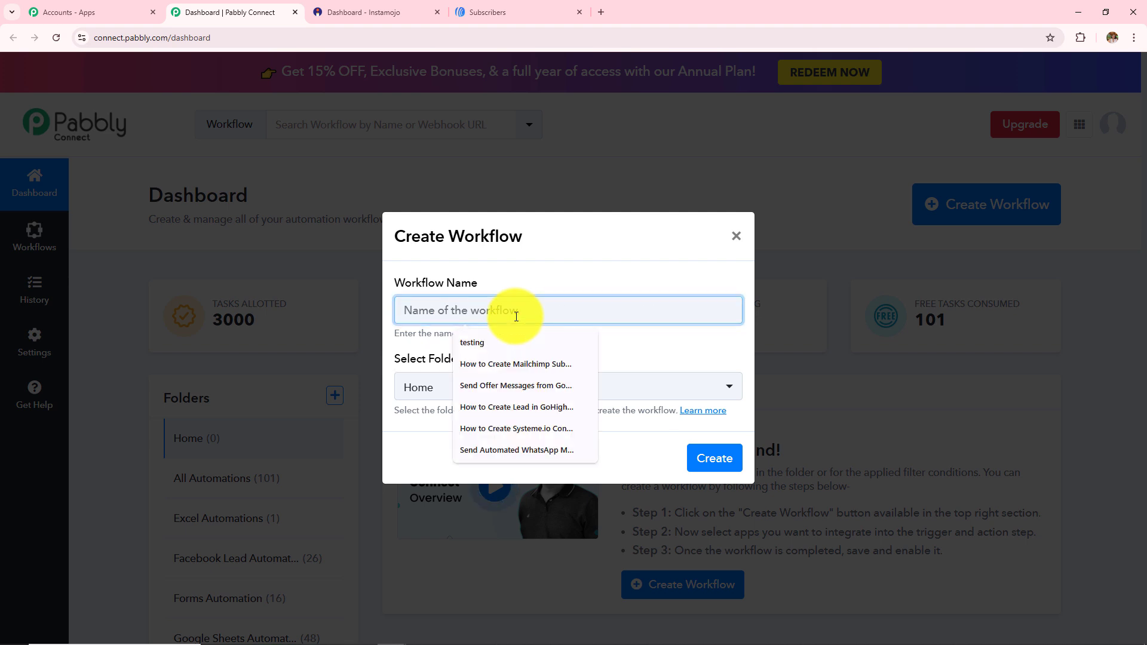
pyautogui.write('How to Create AWeber Subscriber on Instamojo Payment')
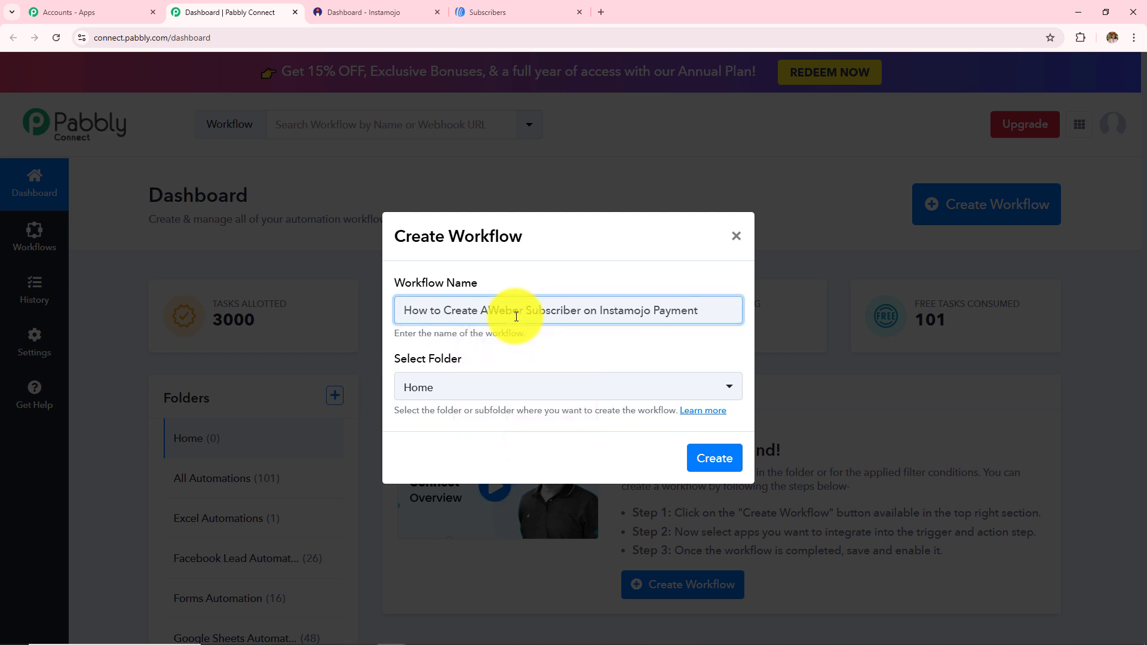
# Put the workflow in the All Automations folder and create it
pyautogui.click(520, 388)
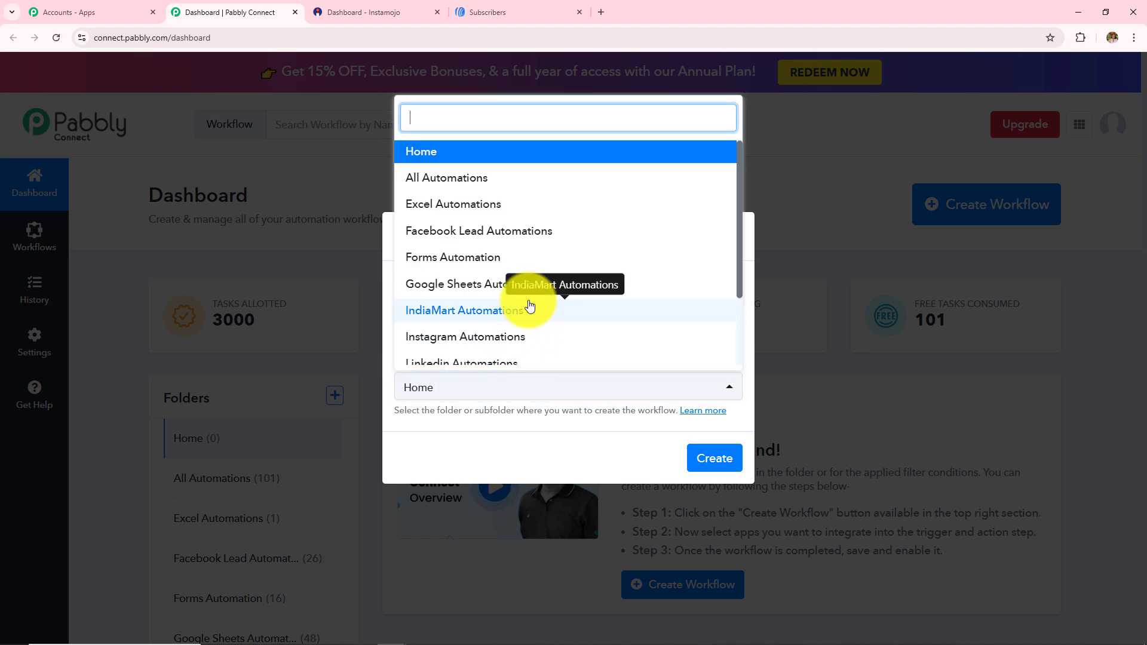
pyautogui.scroll(-2, 524, 302)
pyautogui.scroll(1, 528, 302)
pyautogui.scroll(2, 528, 302)
pyautogui.scroll(-2, 528, 303)
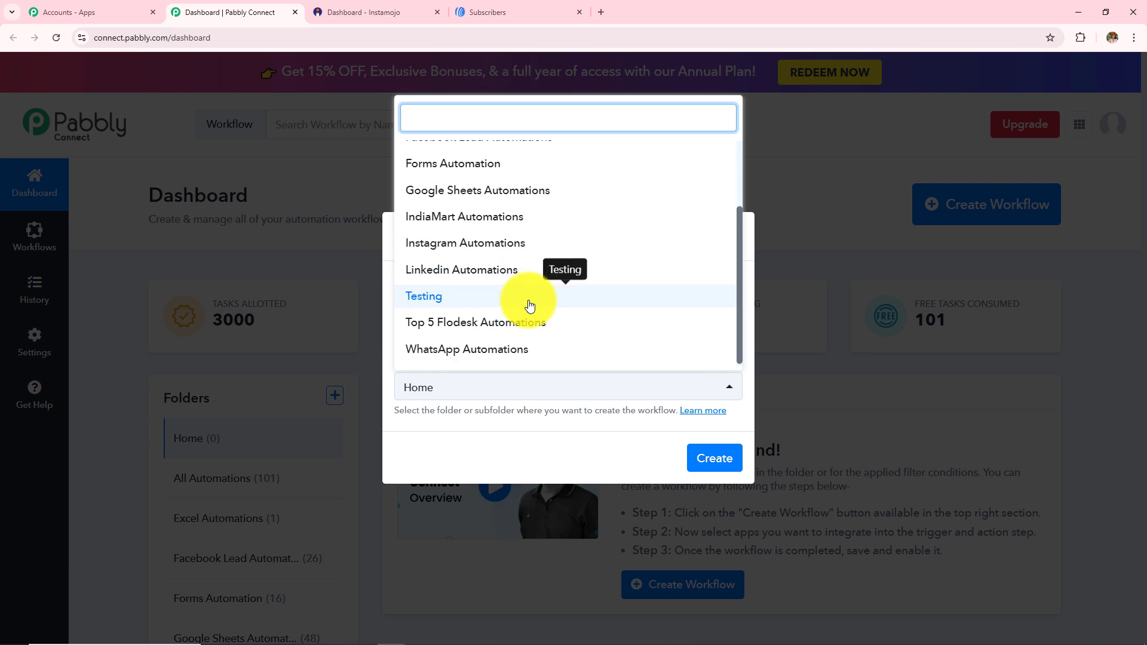
pyautogui.scroll(2, 528, 302)
pyautogui.click(505, 178)
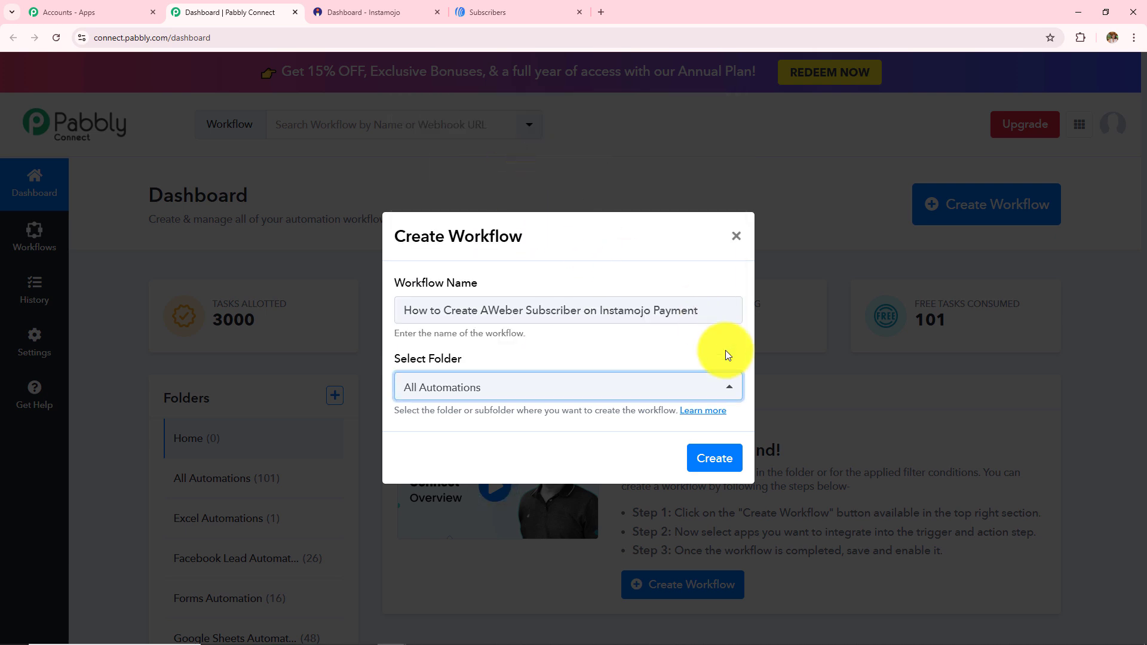
pyautogui.click(714, 460)
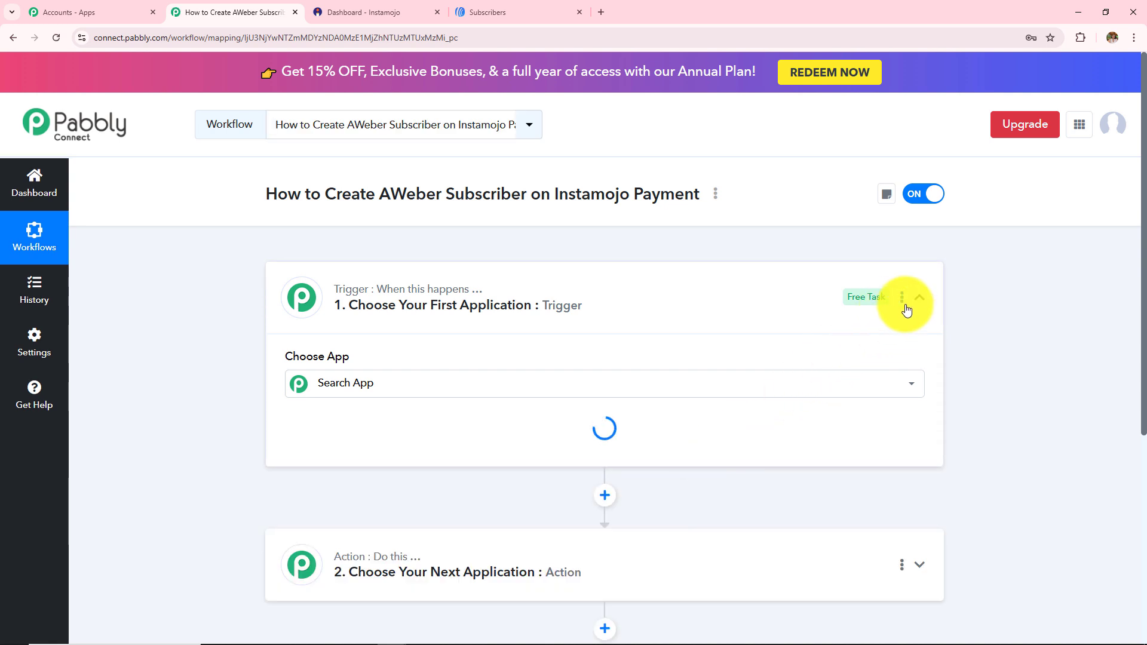
# Collapse the trigger step and point out the Trigger and Action steps
pyautogui.click(918, 299)
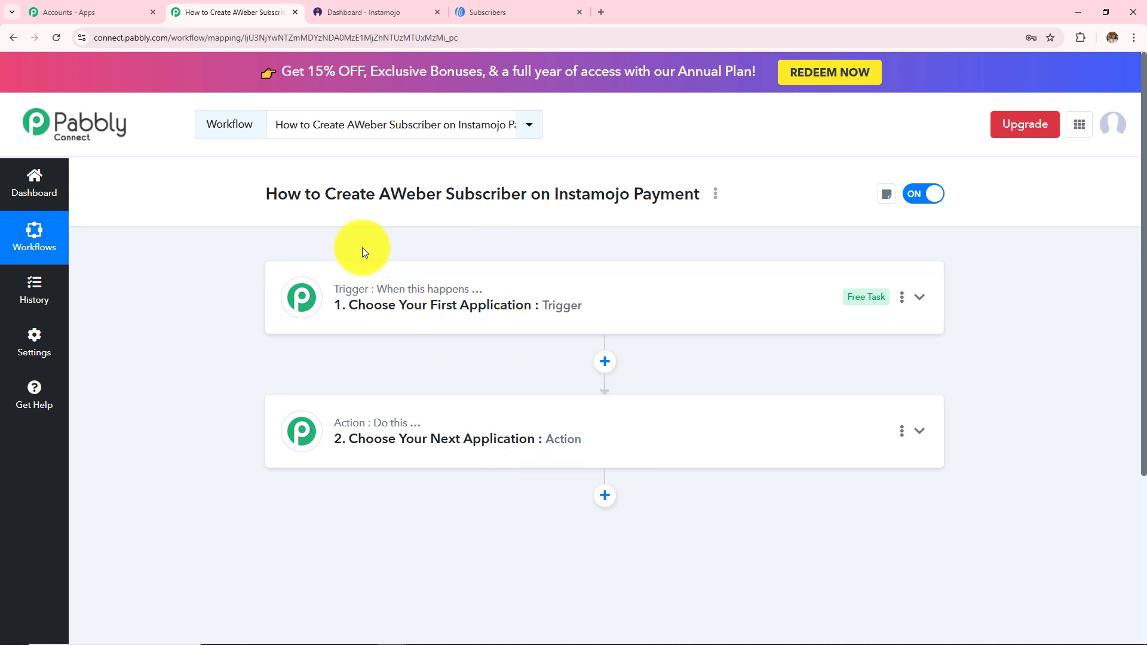
pyautogui.moveTo(379, 427)
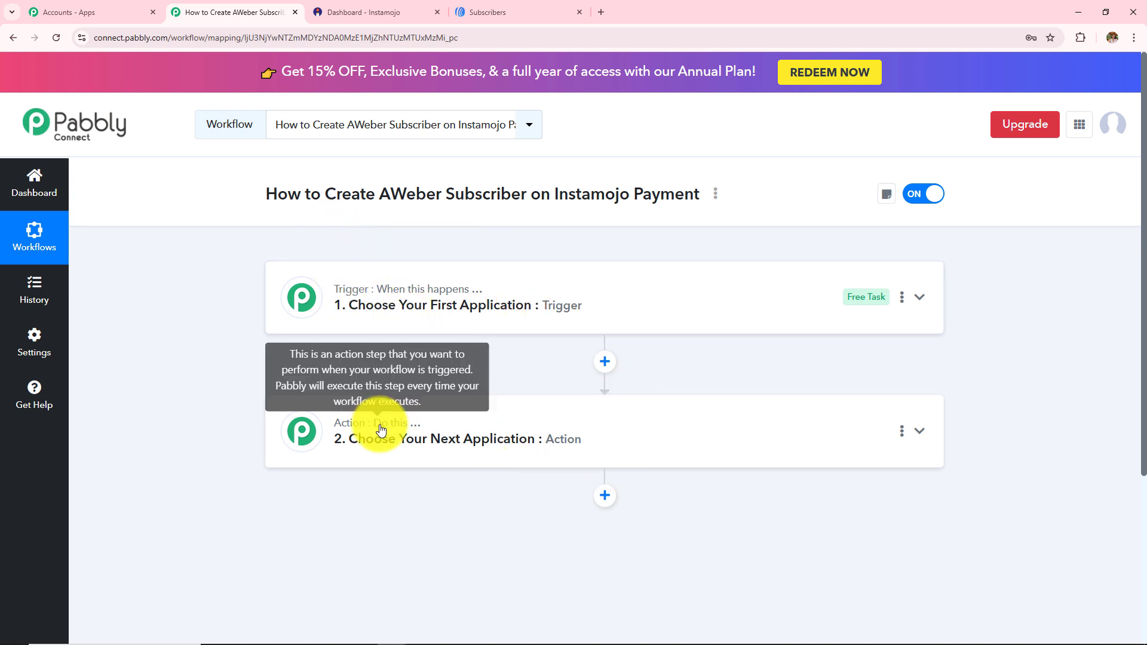
pyautogui.moveTo(420, 295)
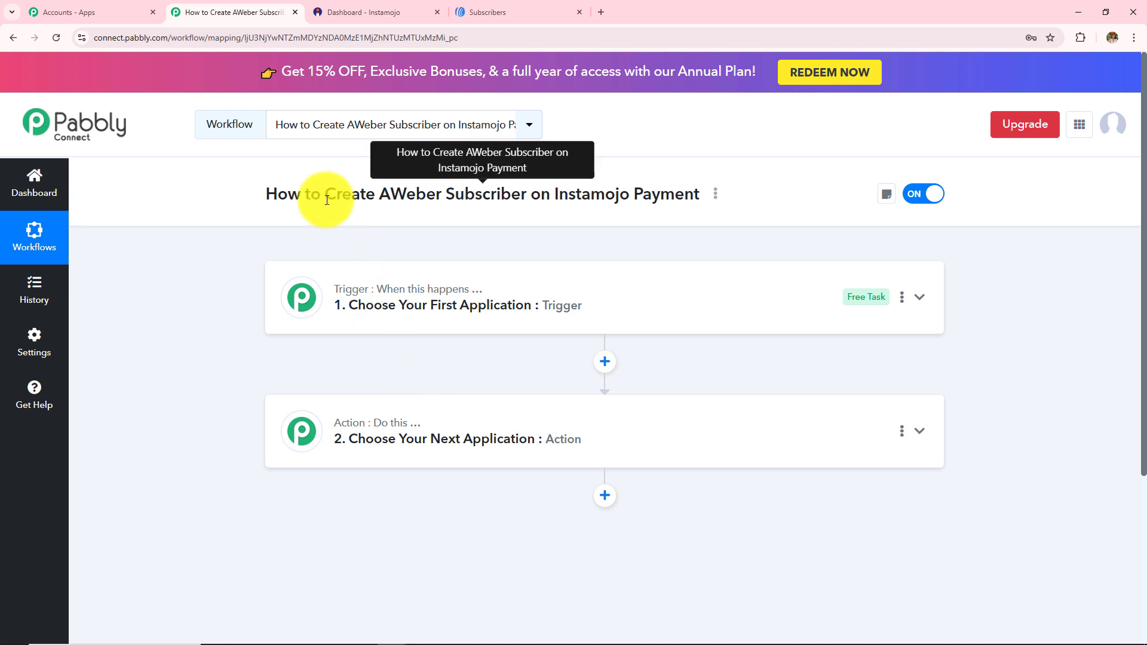
# Highlight the Instamojo Payment and AWeber subscriber parts of the title, then expand the trigger
pyautogui.moveTo(324, 194); pyautogui.dragTo(694, 194)
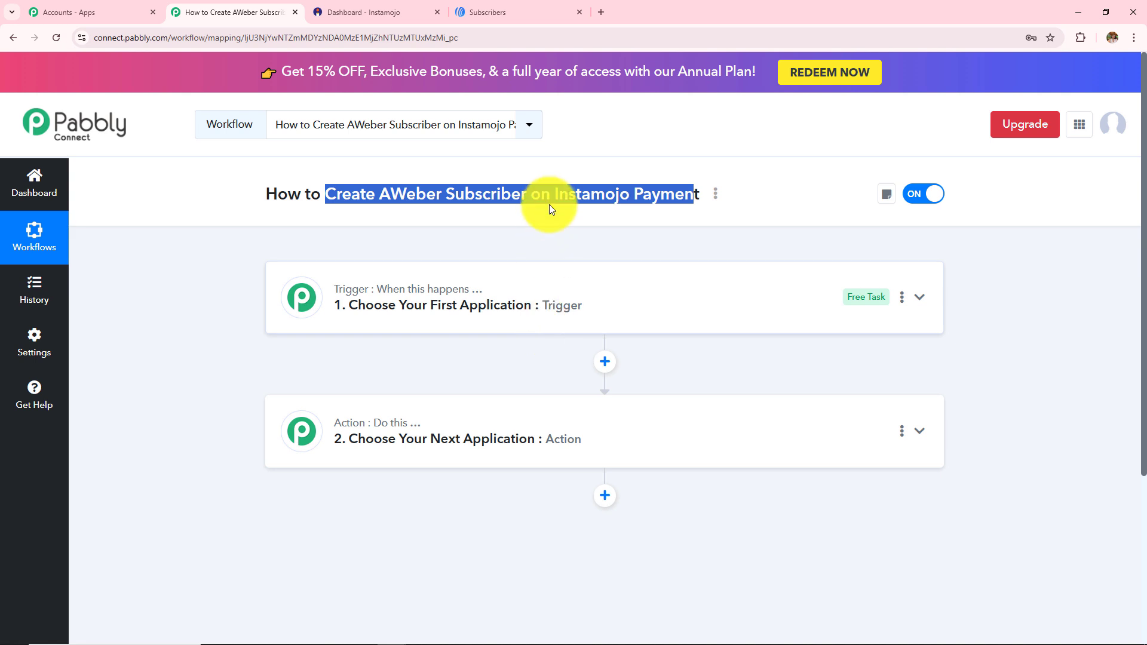
pyautogui.click(551, 250)
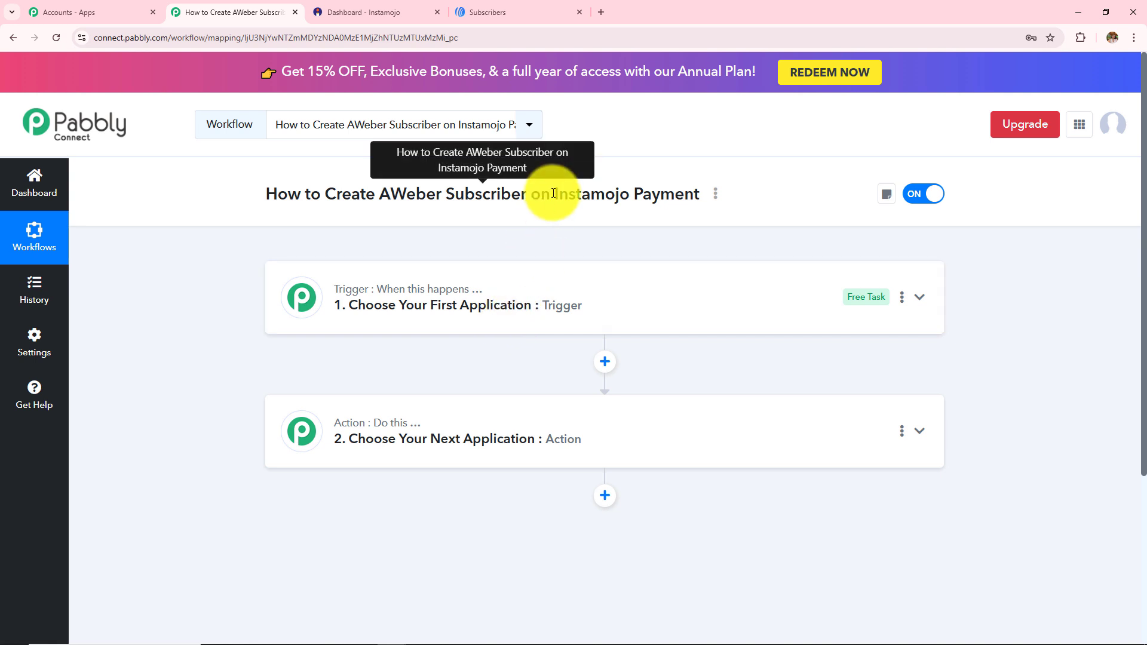
pyautogui.moveTo(554, 193); pyautogui.dragTo(704, 194)
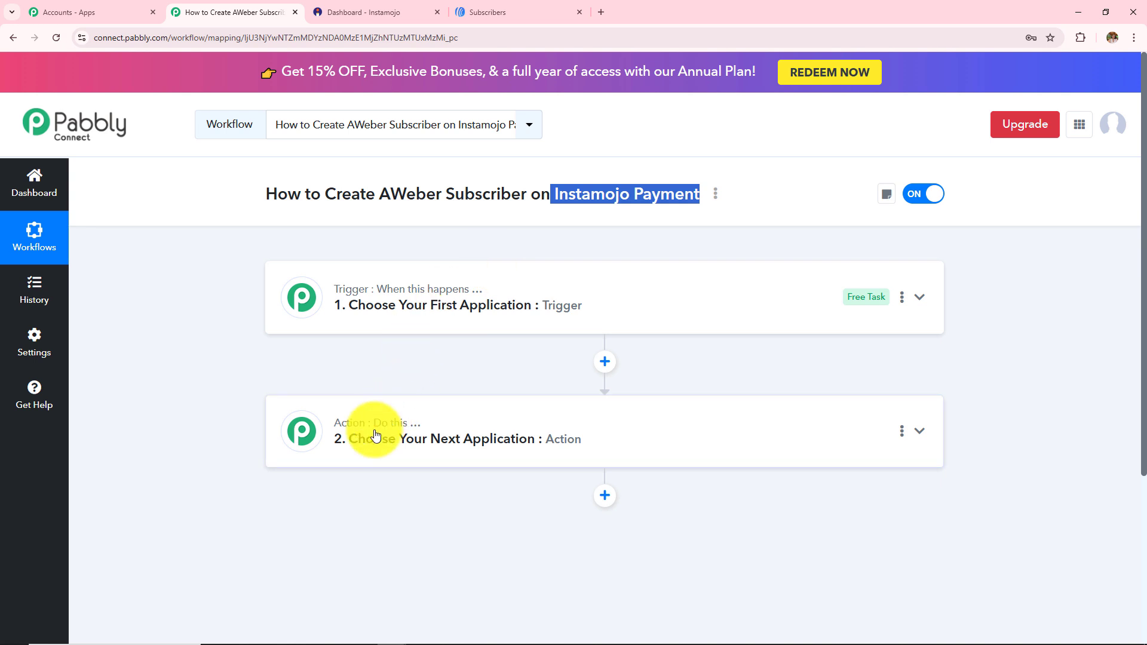
pyautogui.moveTo(325, 195); pyautogui.dragTo(520, 195)
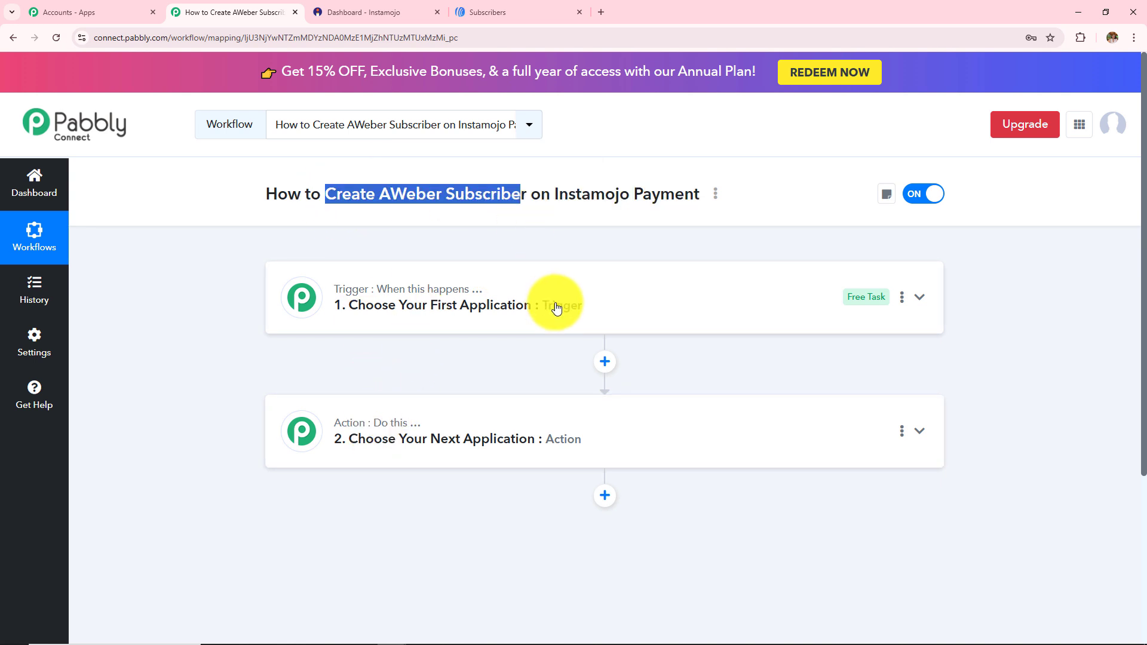
pyautogui.click(556, 308)
# Set the trigger to Instamojo V2 on Successful Payment and show the webhook setup instructions
pyautogui.click(447, 383)
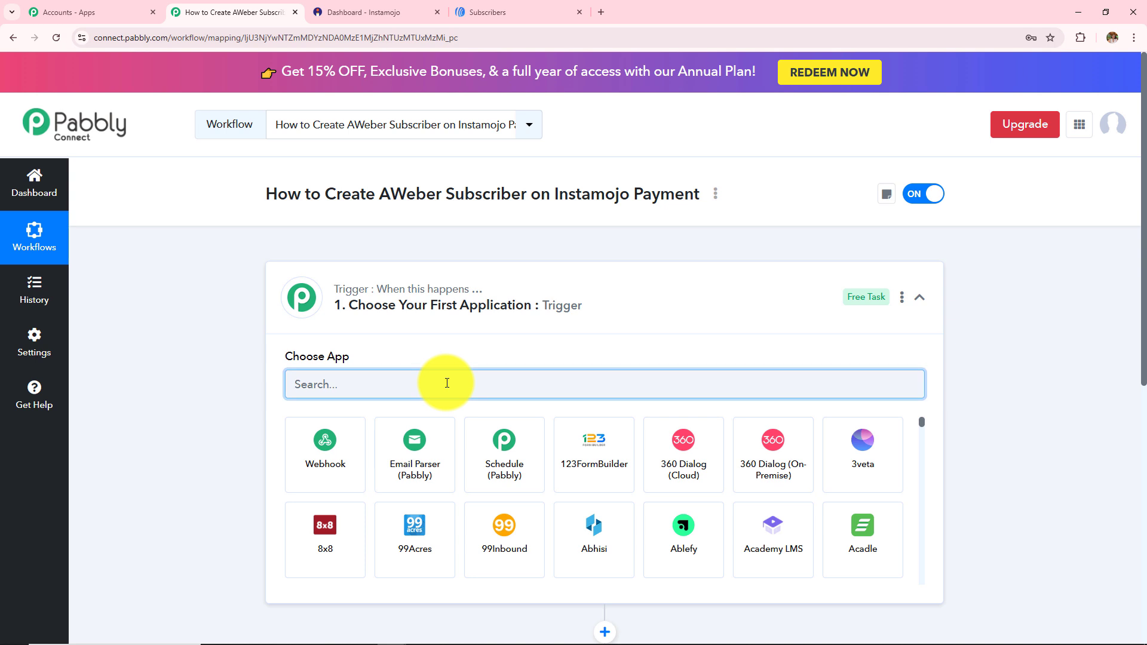
pyautogui.write('Insta')
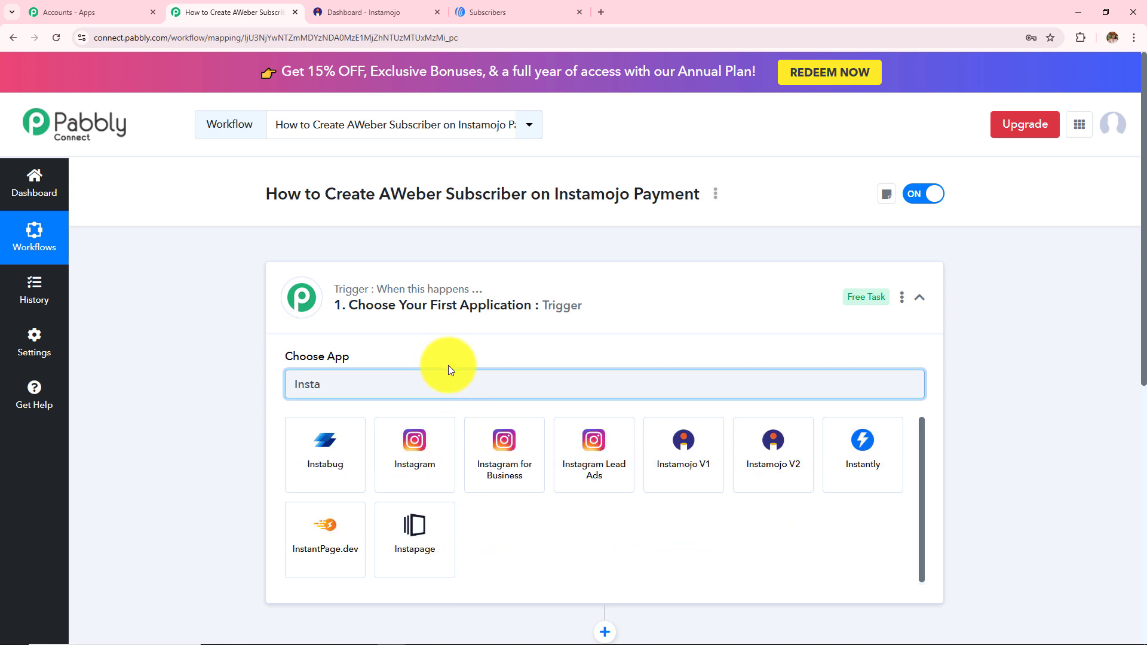
pyautogui.click(746, 477)
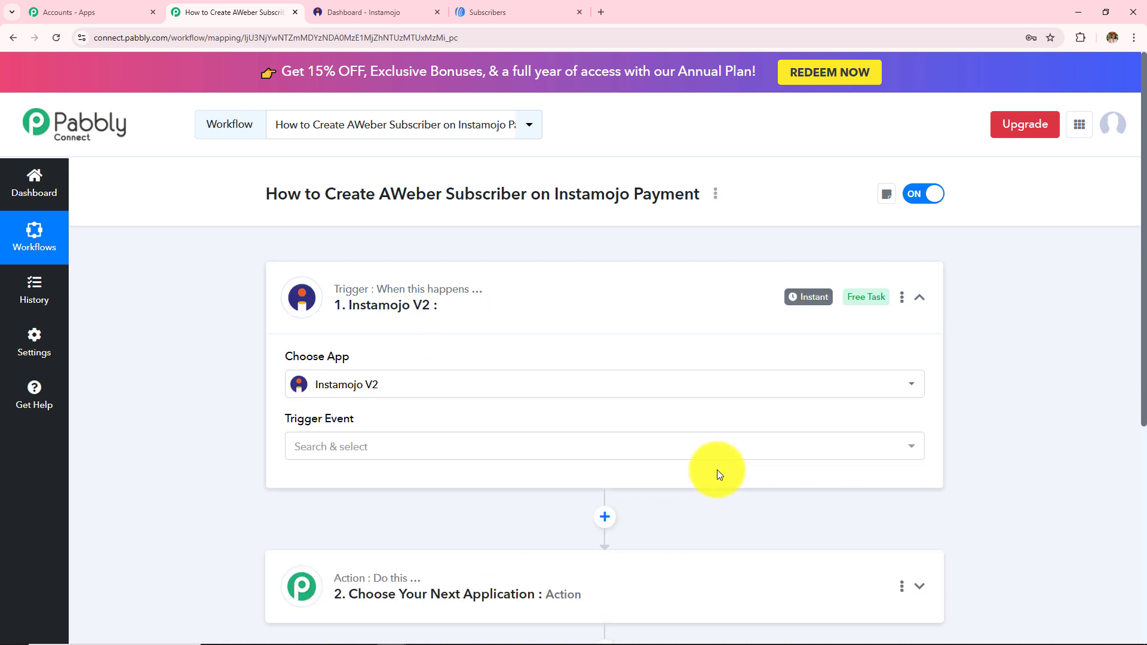
pyautogui.click(459, 445)
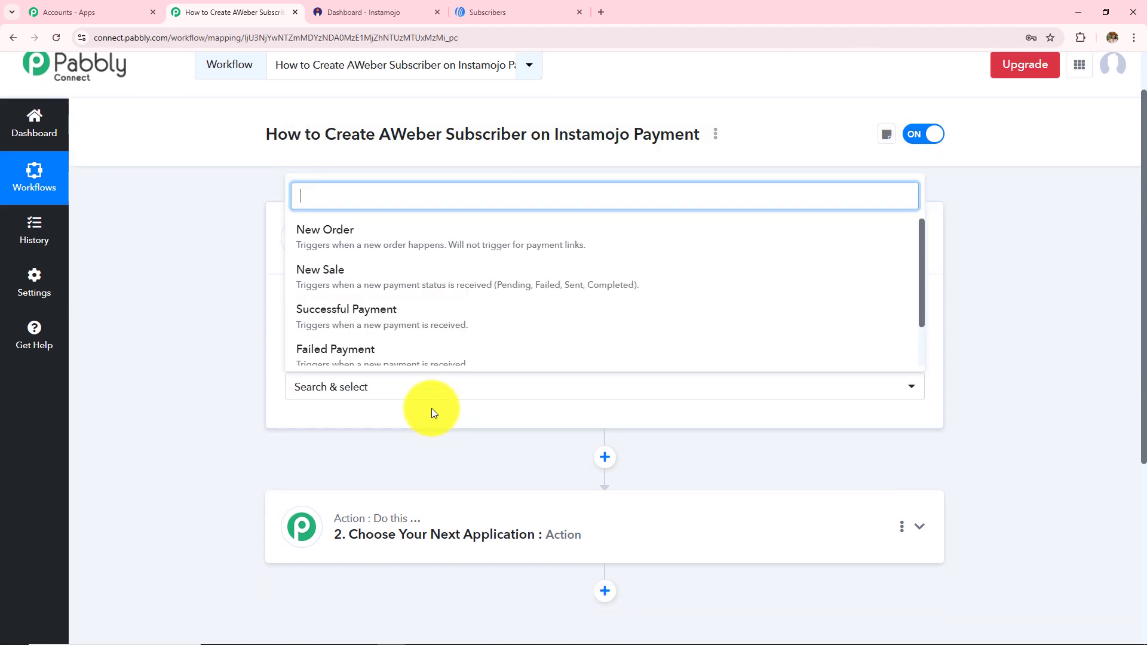
pyautogui.click(438, 330)
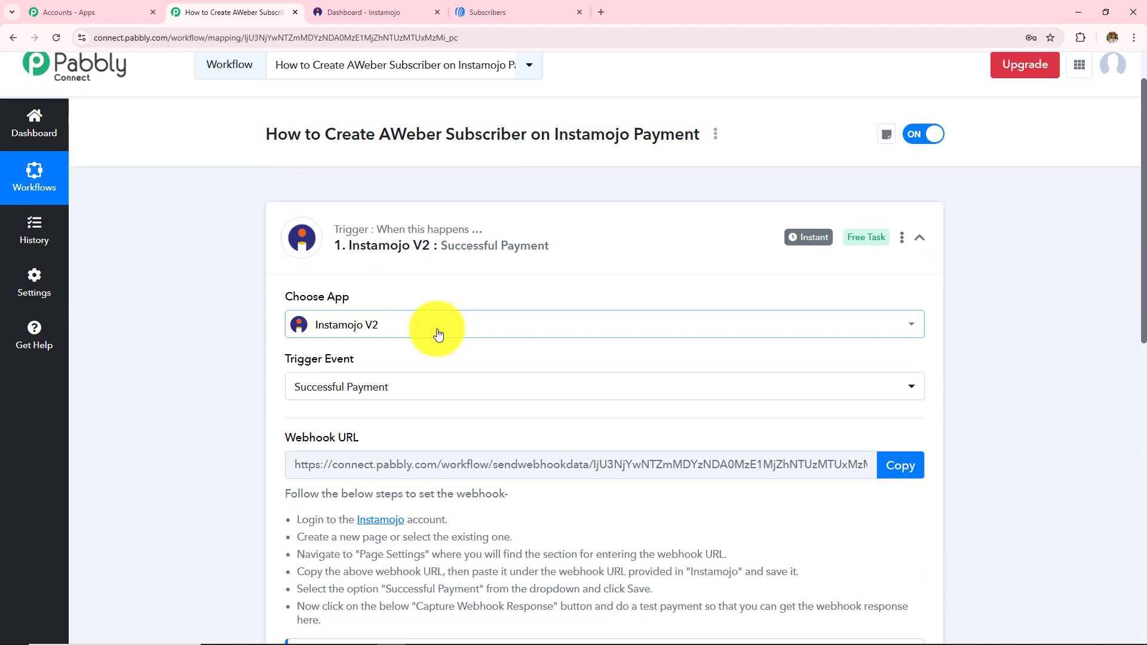
pyautogui.scroll(-2, 438, 333)
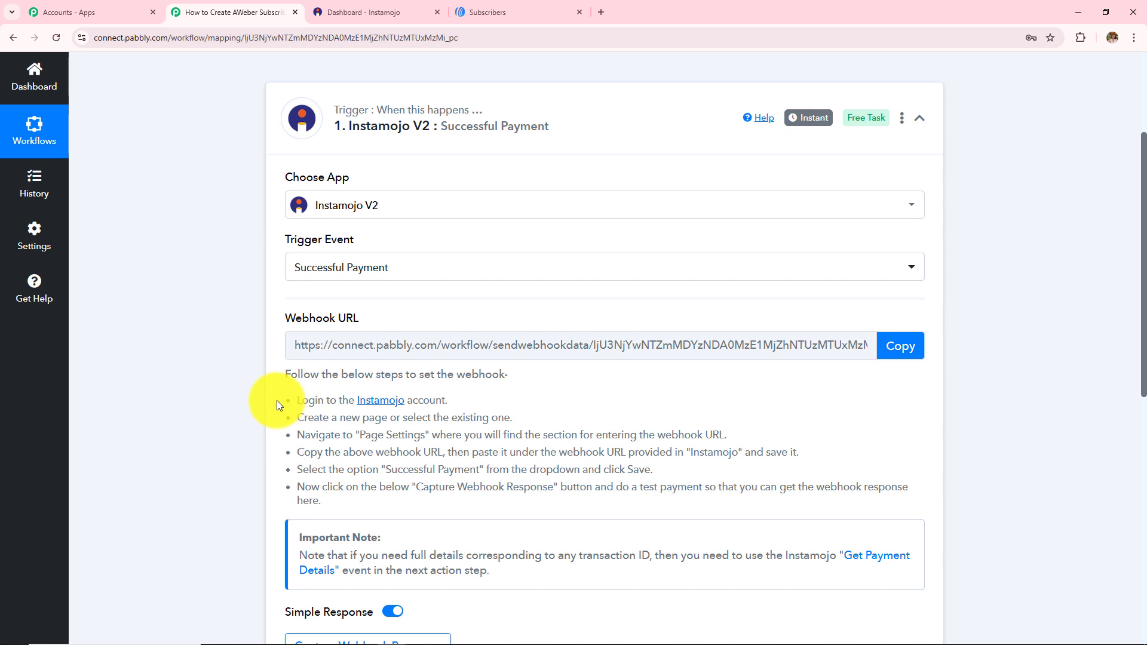
pyautogui.moveTo(278, 400); pyautogui.dragTo(395, 532)
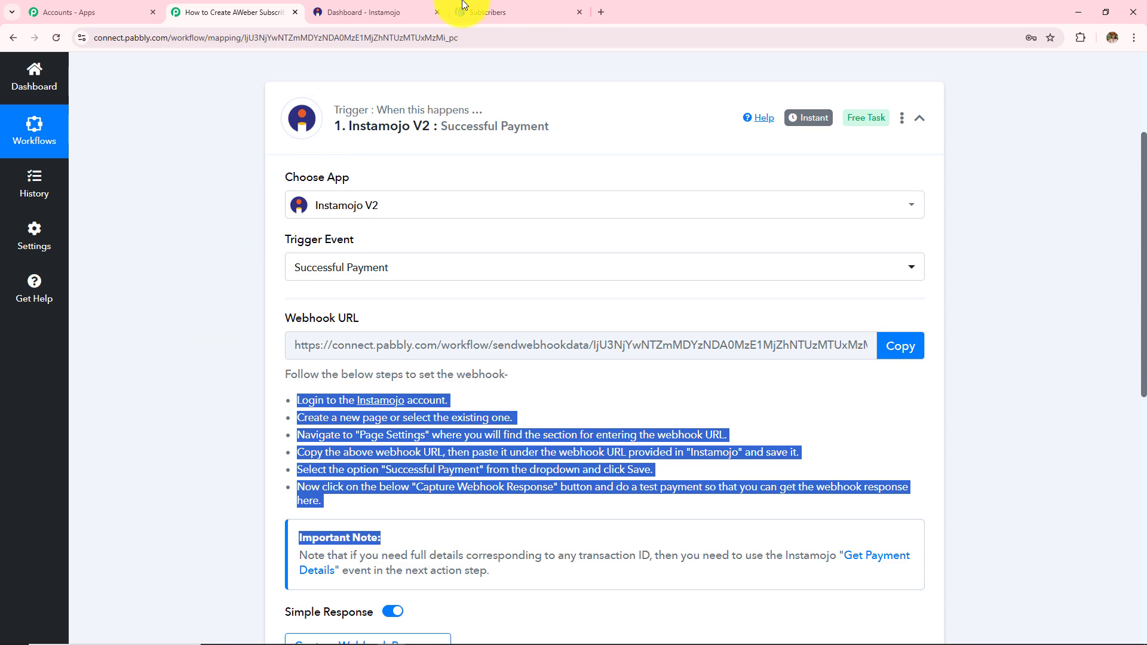
# In Instamojo Smart Pages, open the Designer Dress page for editing
pyautogui.click(353, 11)
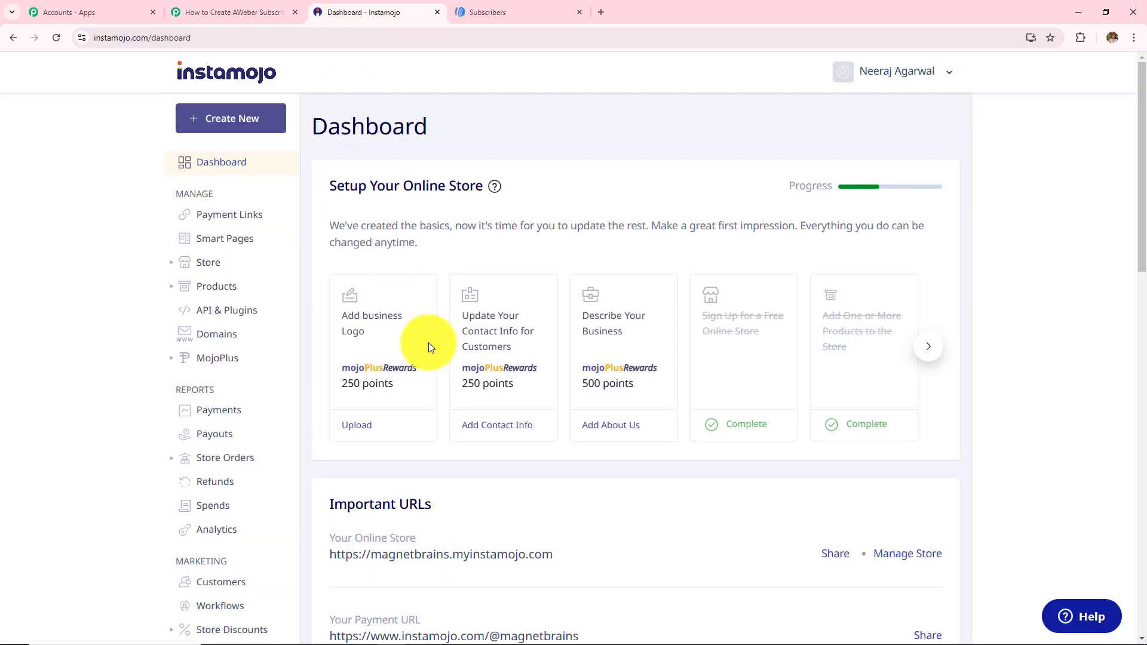
pyautogui.scroll(-3, 222, 445)
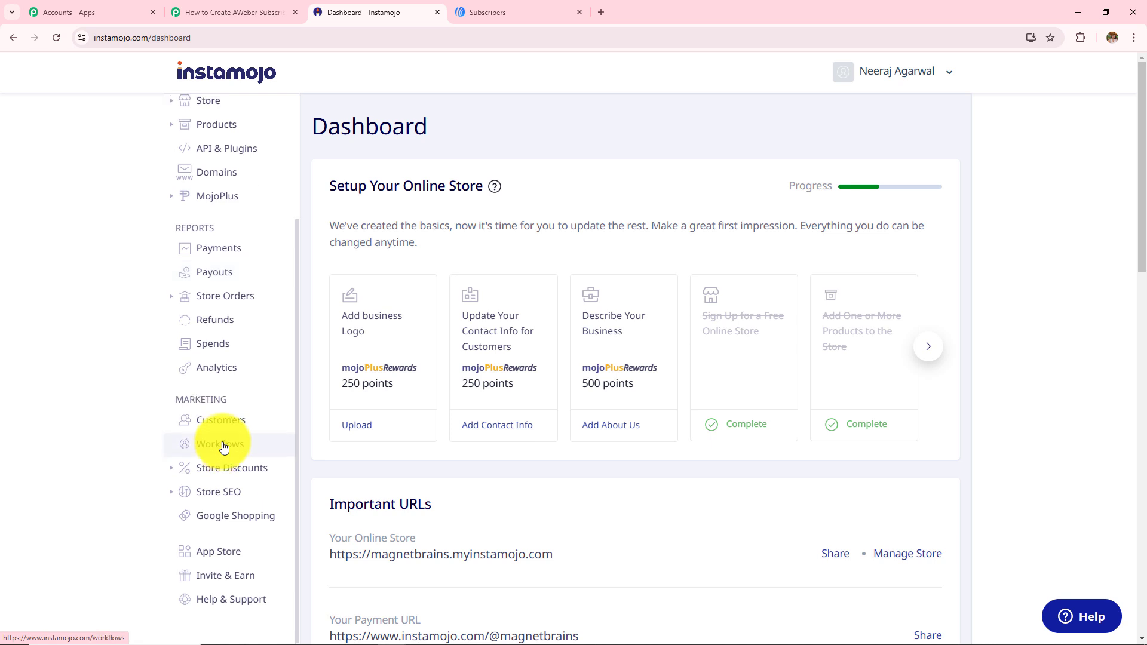
pyautogui.scroll(3, 223, 445)
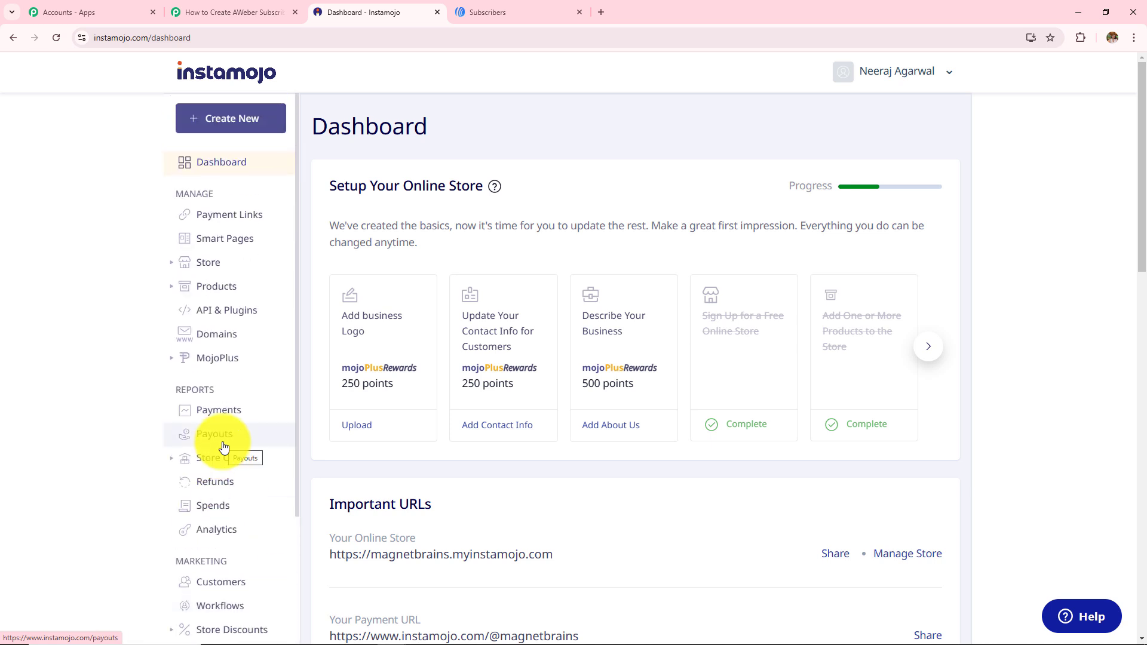
pyautogui.click(233, 242)
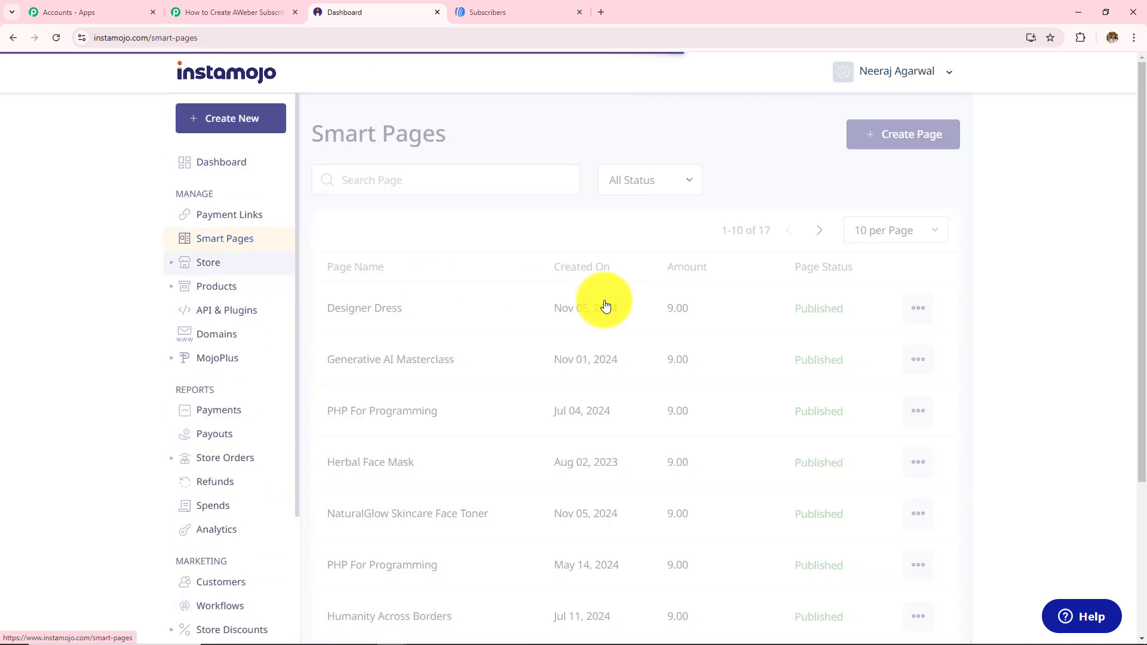
pyautogui.scroll(-3, 618, 416)
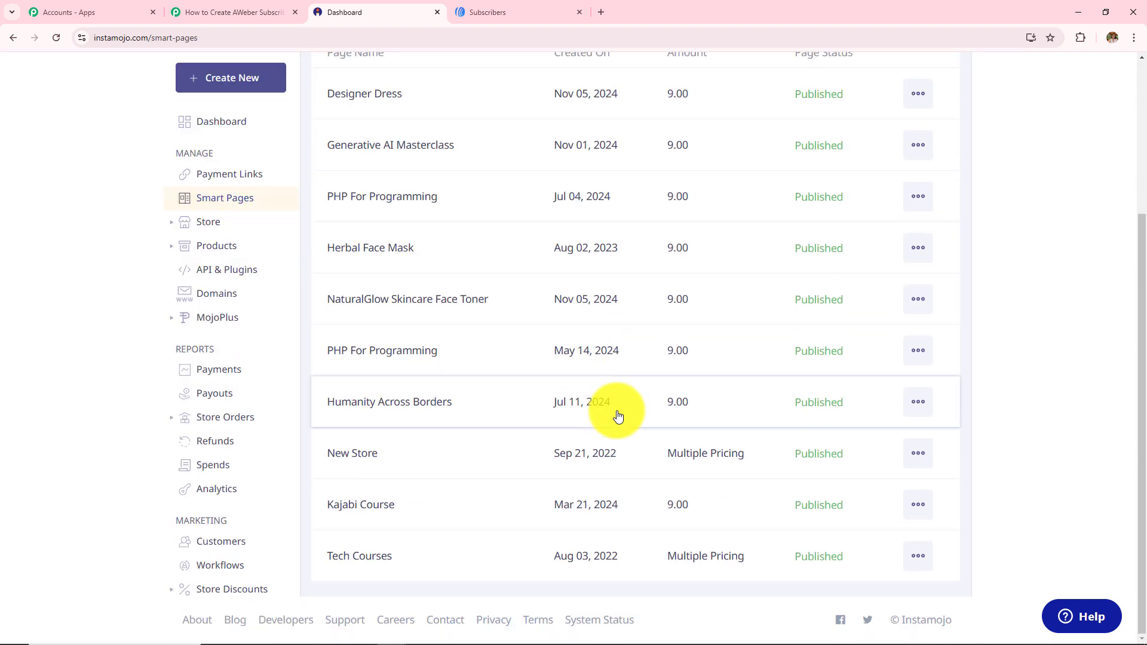
pyautogui.scroll(3, 619, 417)
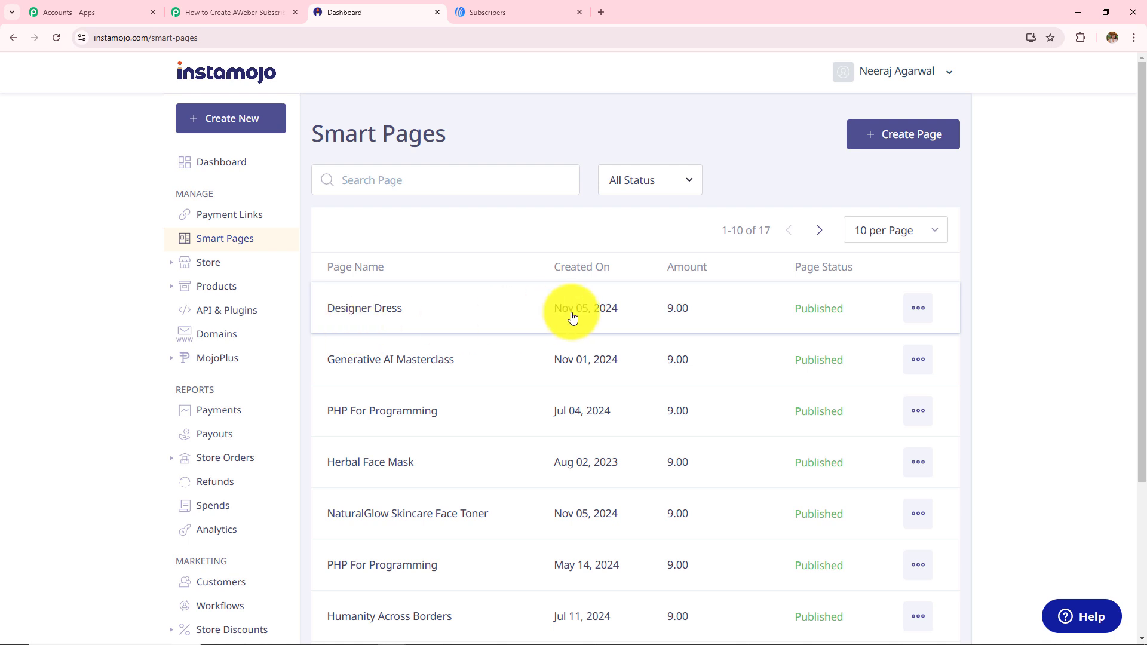
pyautogui.click(920, 319)
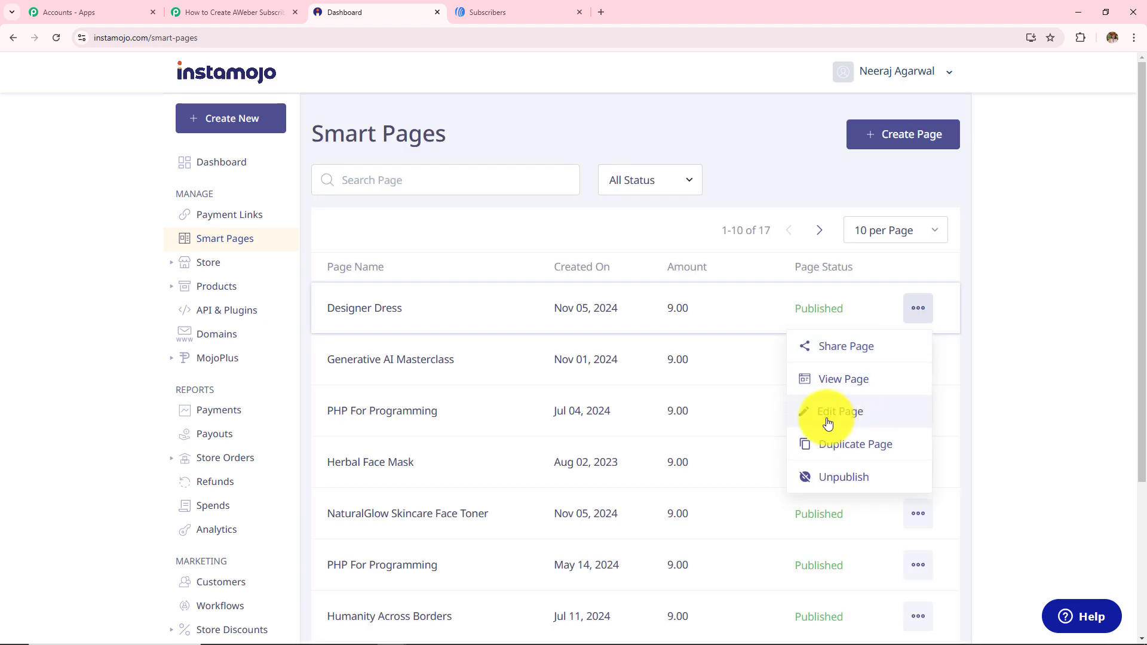
pyautogui.click(851, 421)
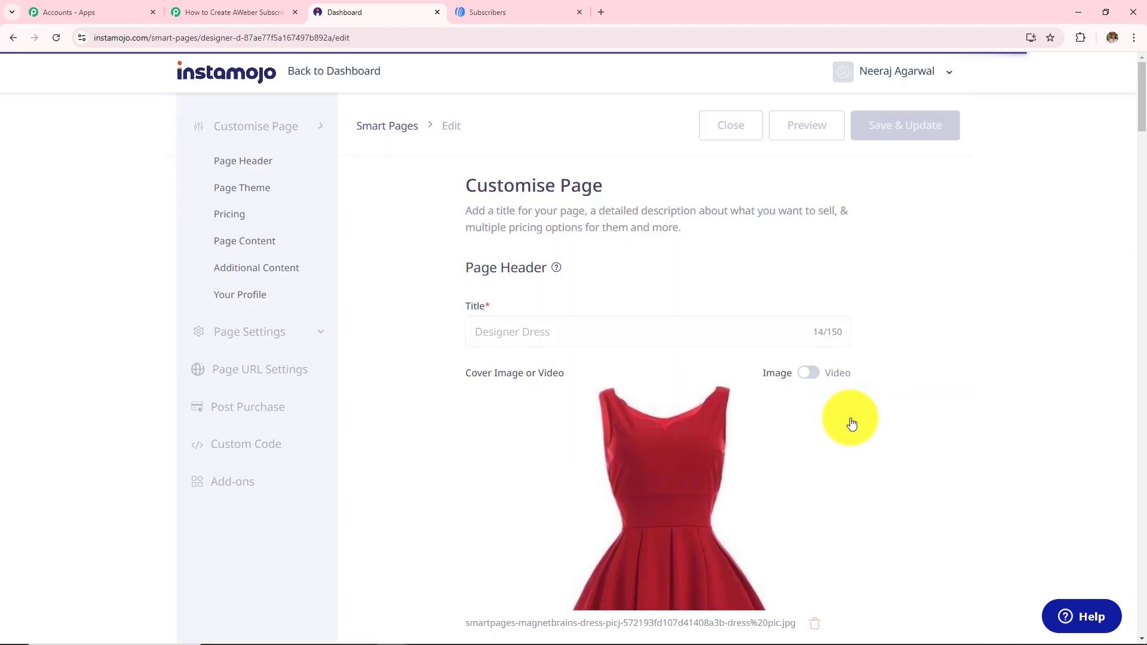
# Go to the page's Webhook settings and delete the old webhook URL
pyautogui.click(292, 337)
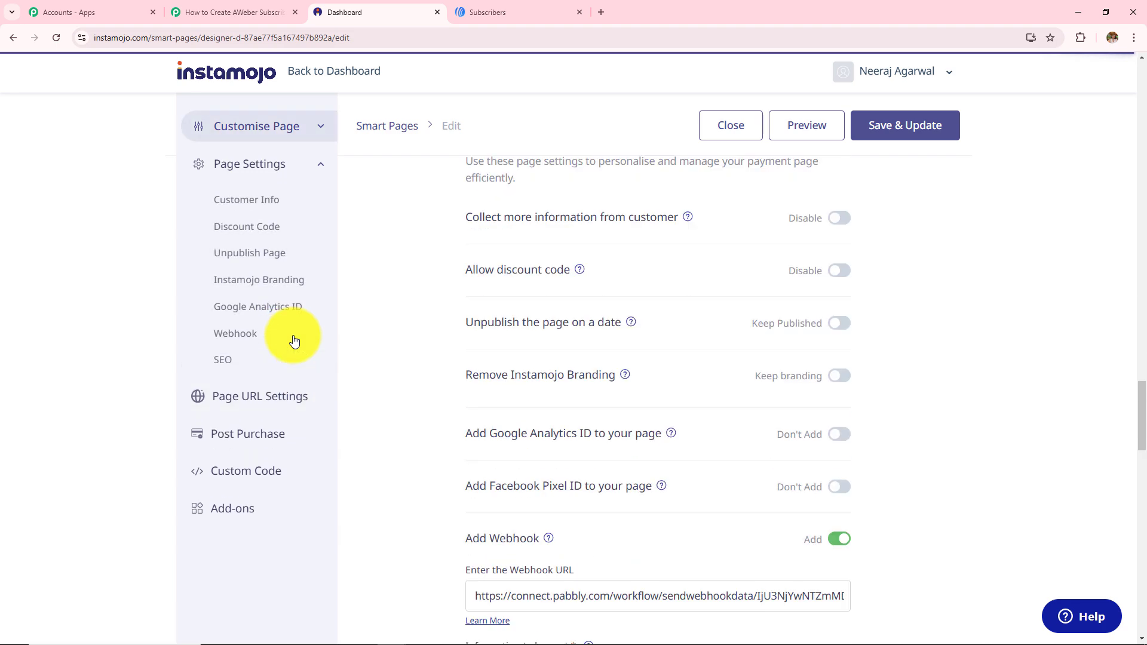
pyautogui.click(233, 337)
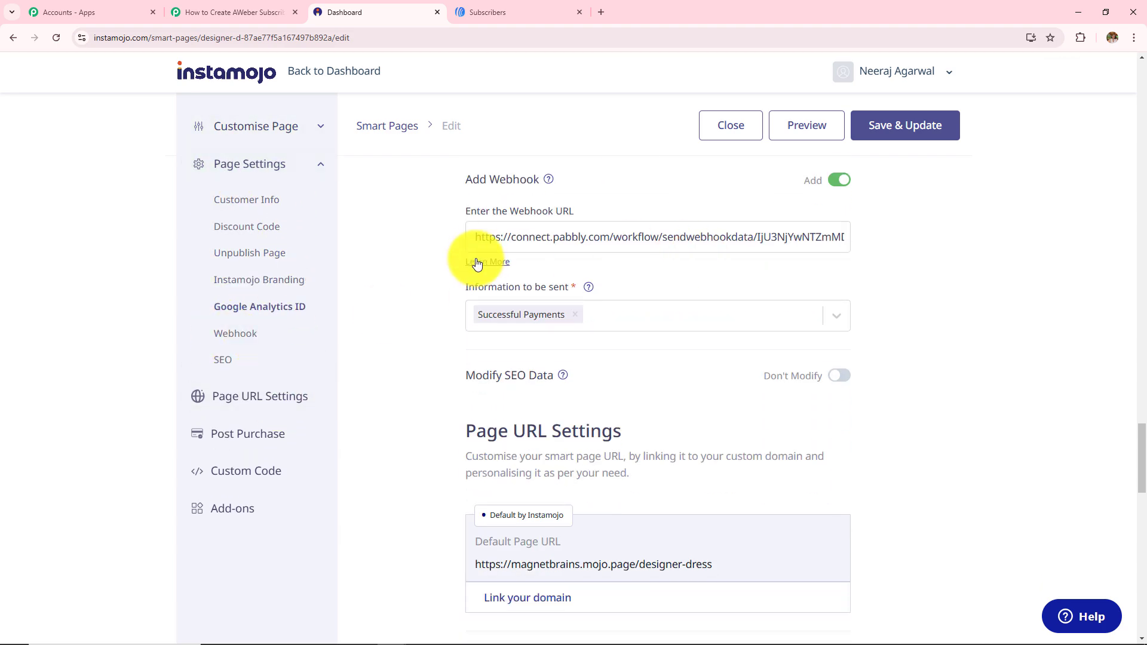
pyautogui.moveTo(472, 241); pyautogui.dragTo(1077, 222)
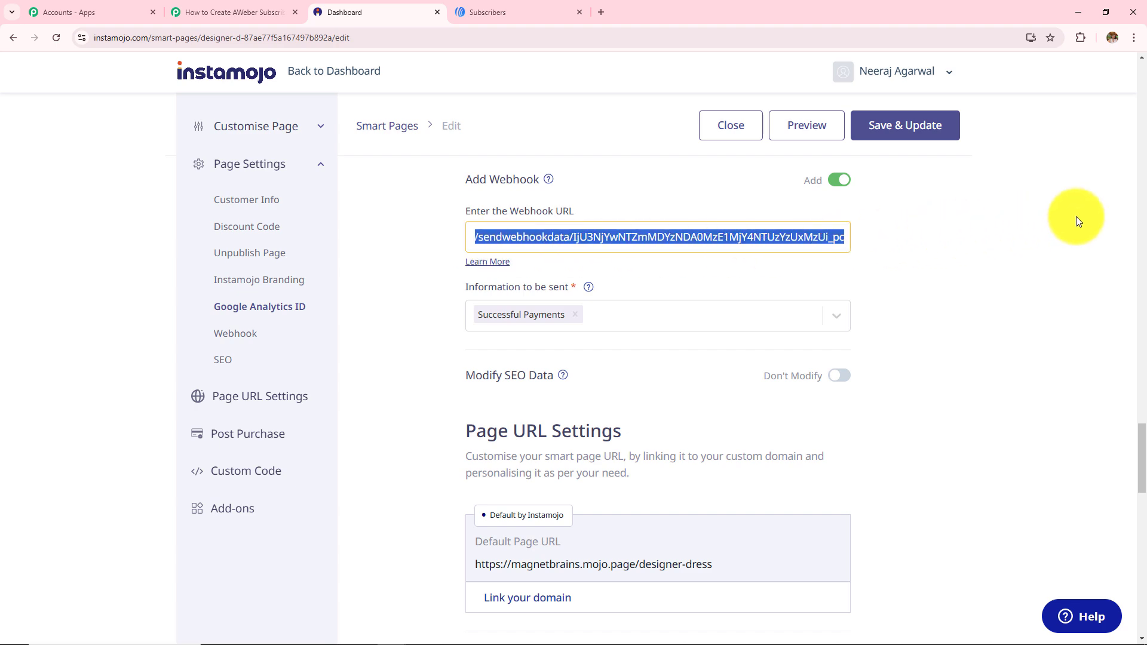
pyautogui.press('BackSpace')
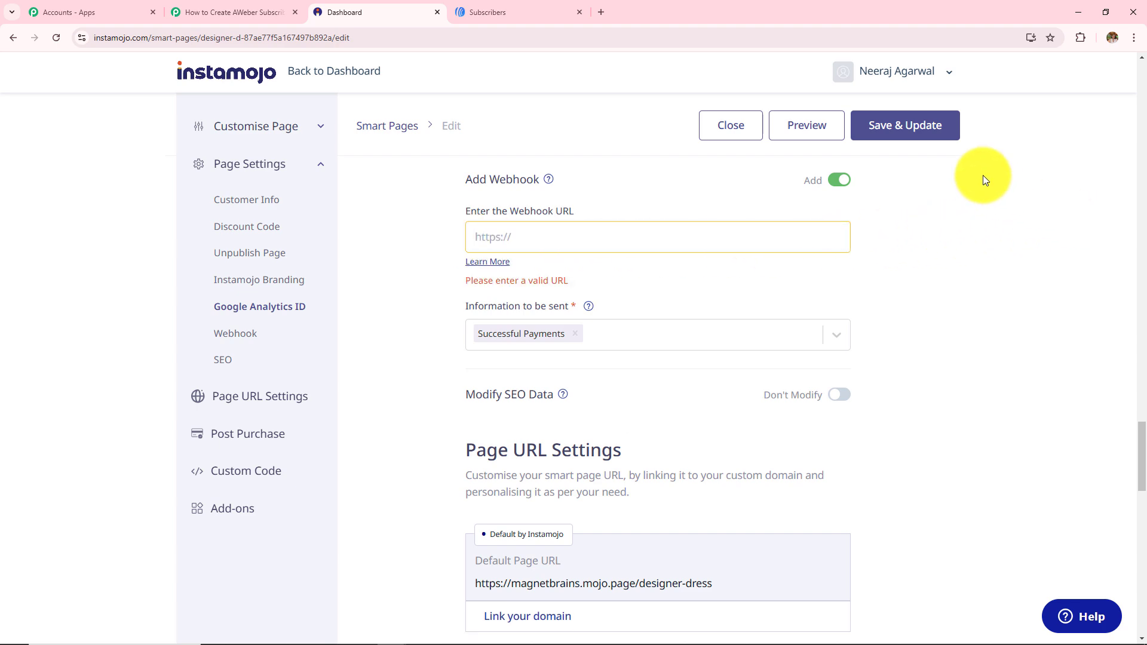
# Copy the Pabbly webhook URL and place the cursor in Instamojo's empty webhook field
pyautogui.click(262, 12)
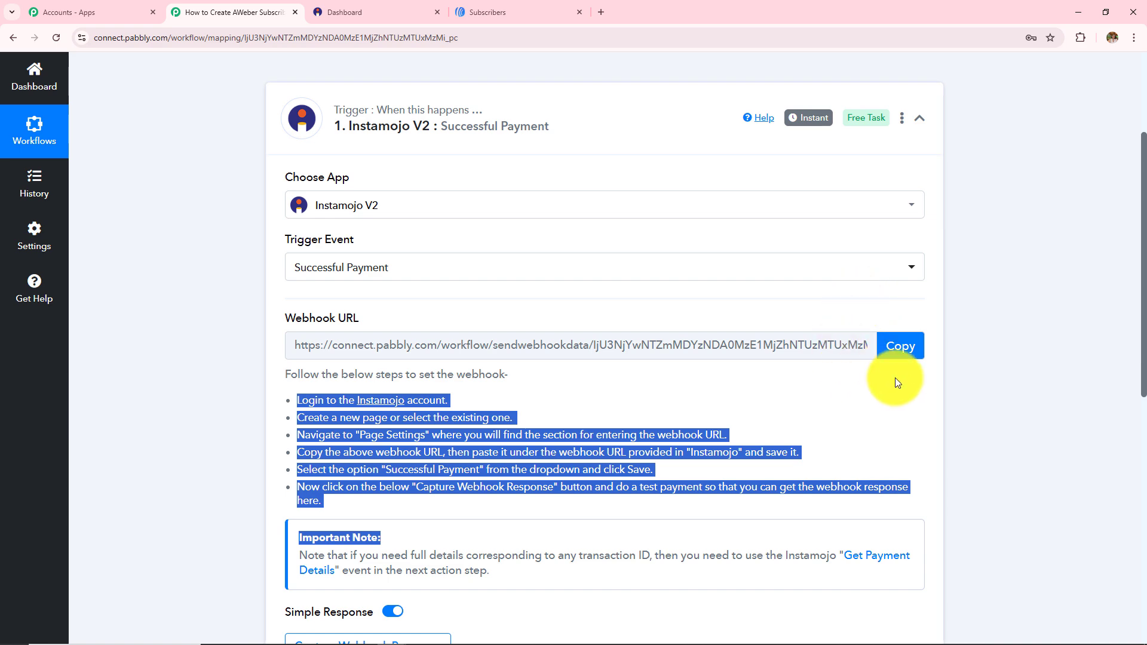
pyautogui.click(896, 346)
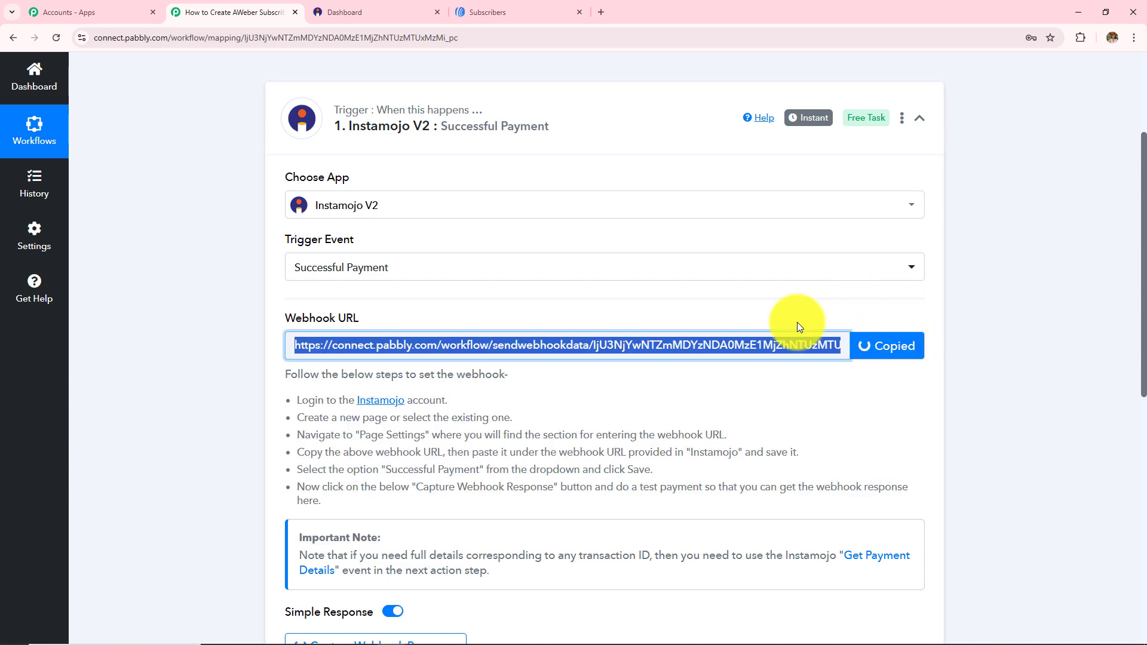
pyautogui.click(393, 13)
pyautogui.click(608, 240)
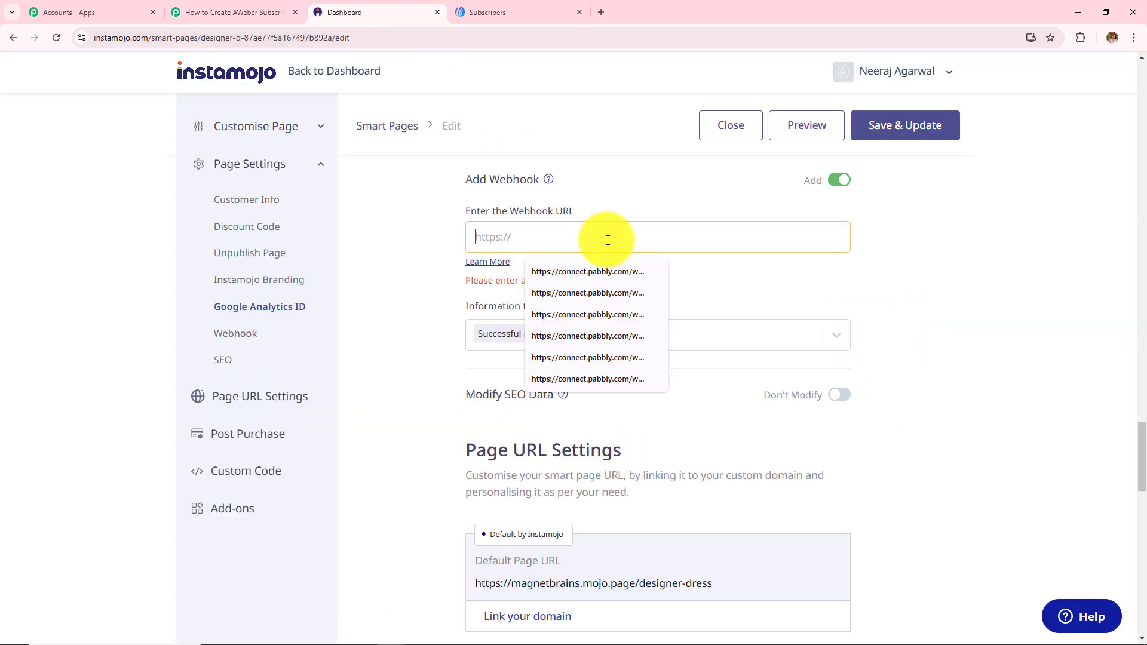
# Paste the Pabbly webhook URL, keeping only Successful Payments as information to send
pyautogui.hotkey('ctrl', 'v')
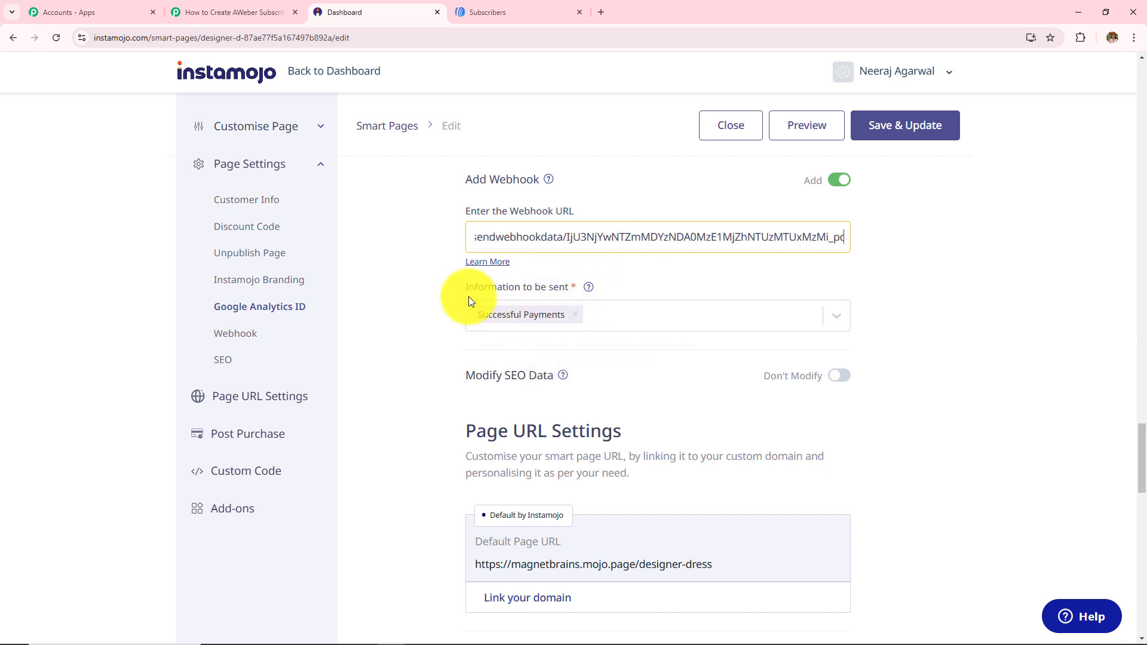
pyautogui.moveTo(467, 294); pyautogui.dragTo(582, 295)
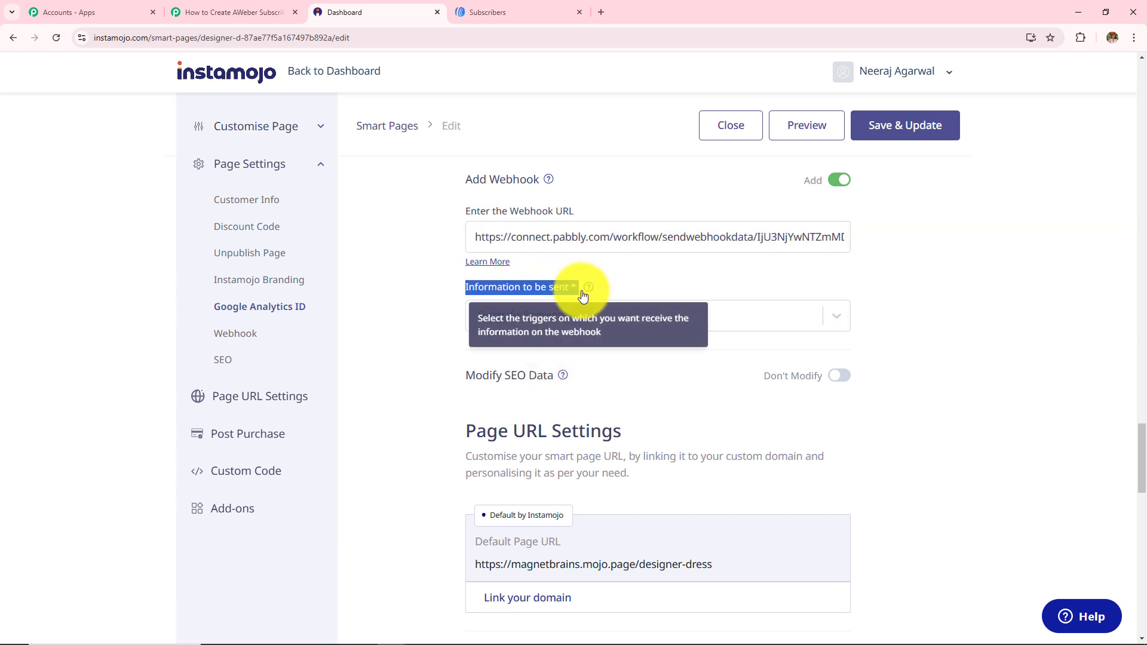
pyautogui.click(728, 303)
pyautogui.click(728, 303)
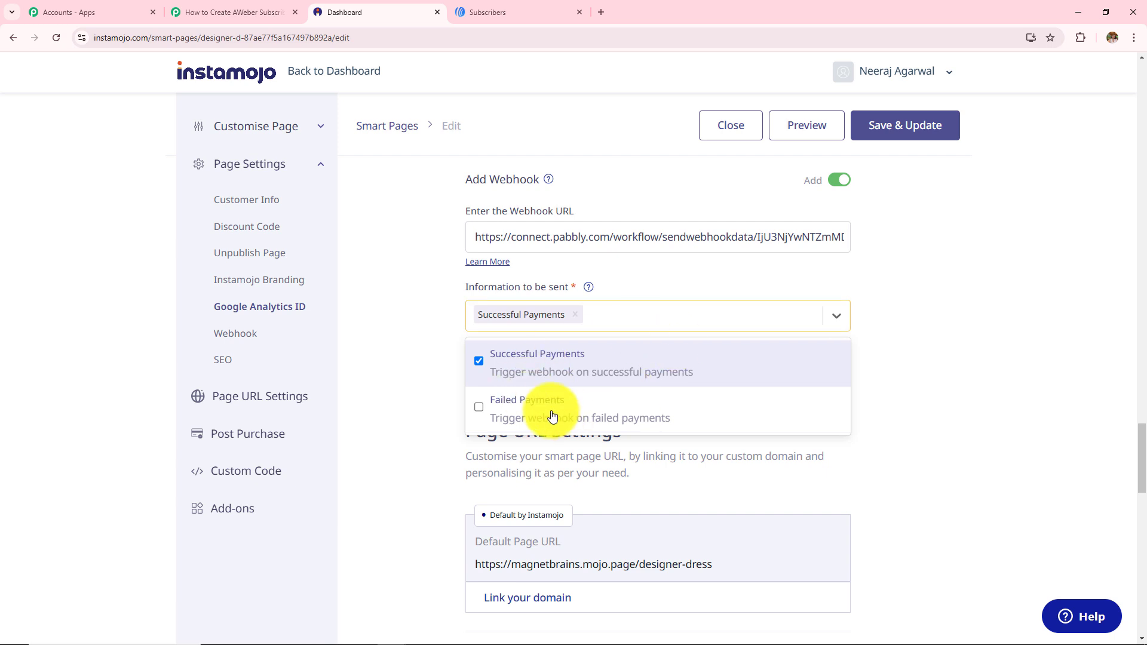
pyautogui.click(917, 267)
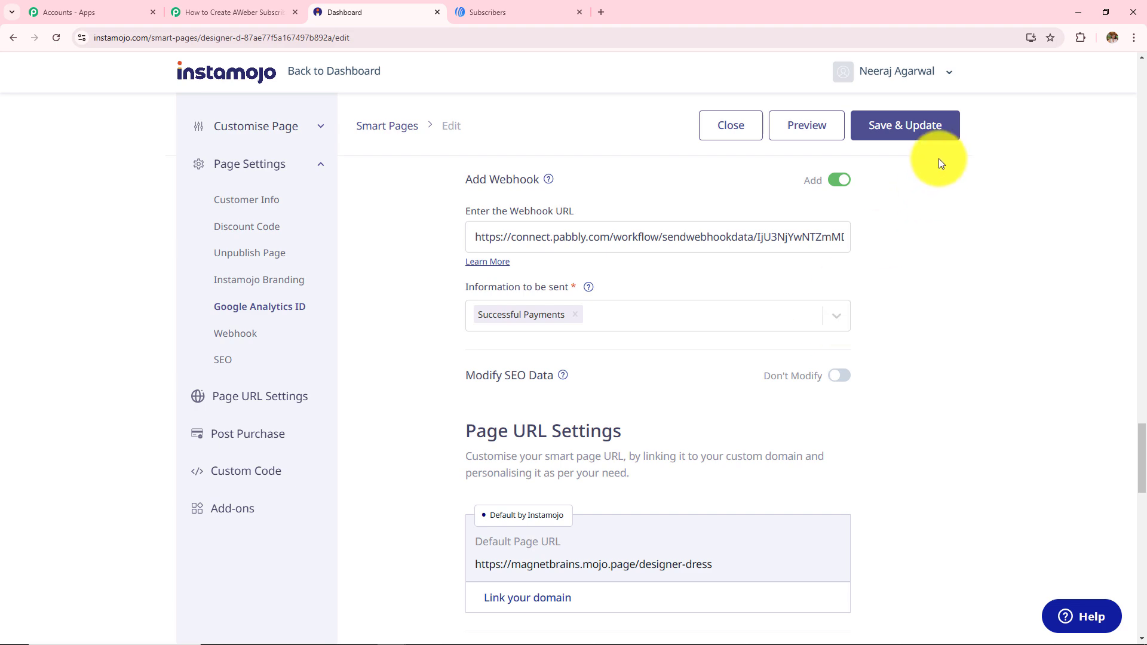
# Save & Update the Designer Dress page and confirm the save
pyautogui.click(905, 129)
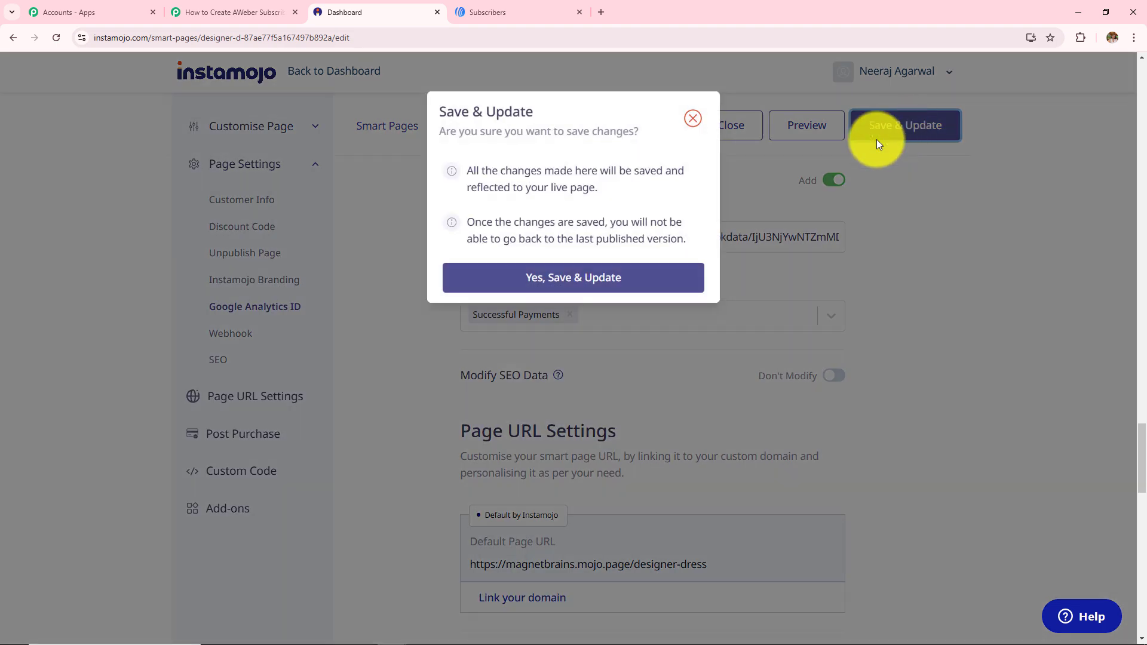
pyautogui.click(585, 288)
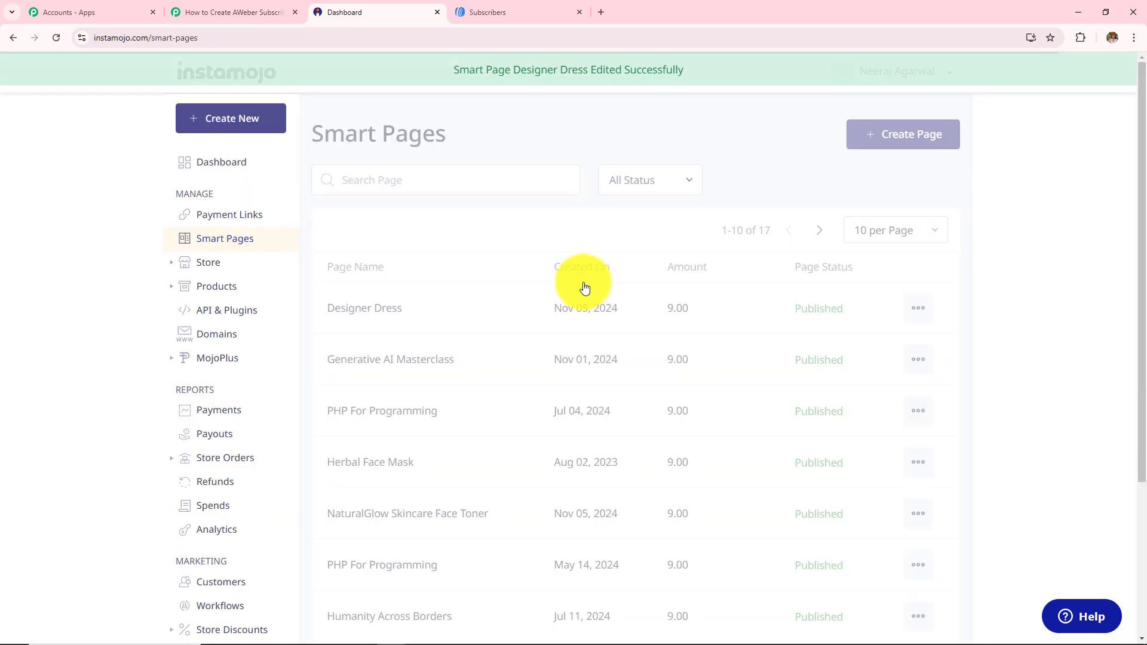
pyautogui.moveTo(458, 75); pyautogui.dragTo(698, 79)
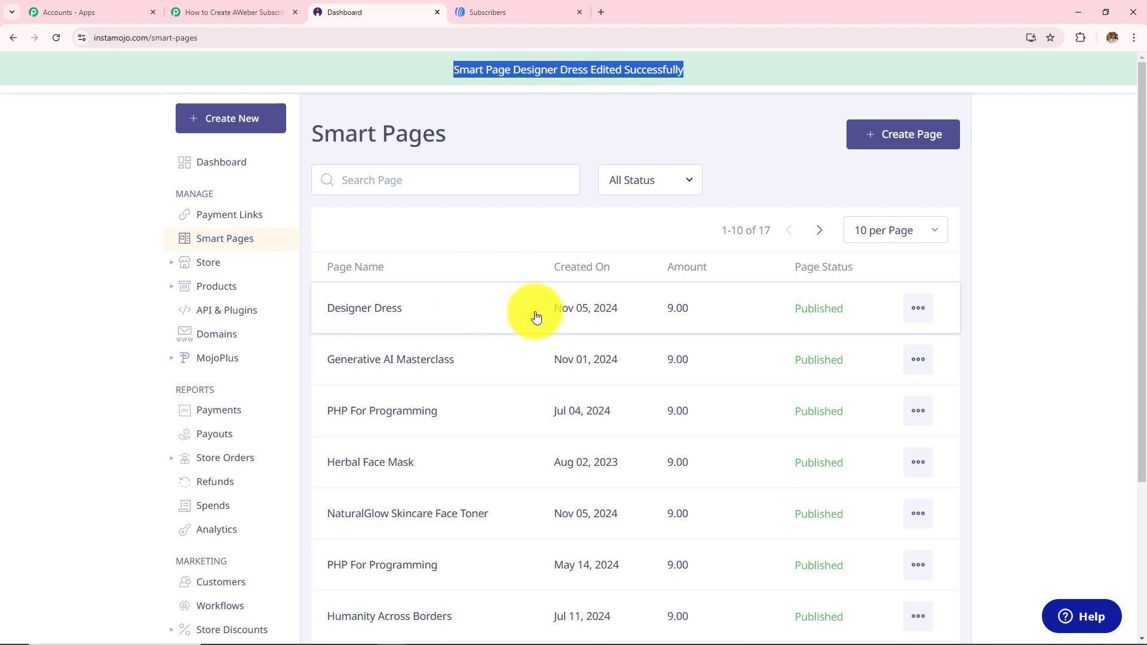
# Review Pabbly's note about making a test payment, then go back to Instamojo Smart Pages
pyautogui.click(249, 9)
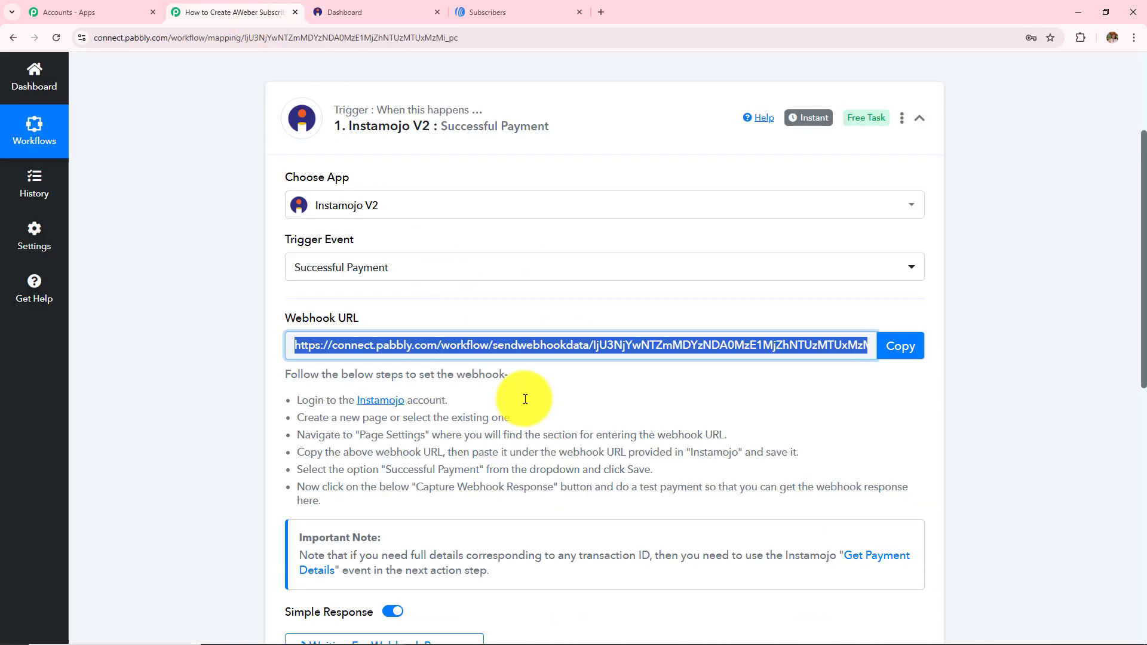
pyautogui.scroll(-4, 563, 451)
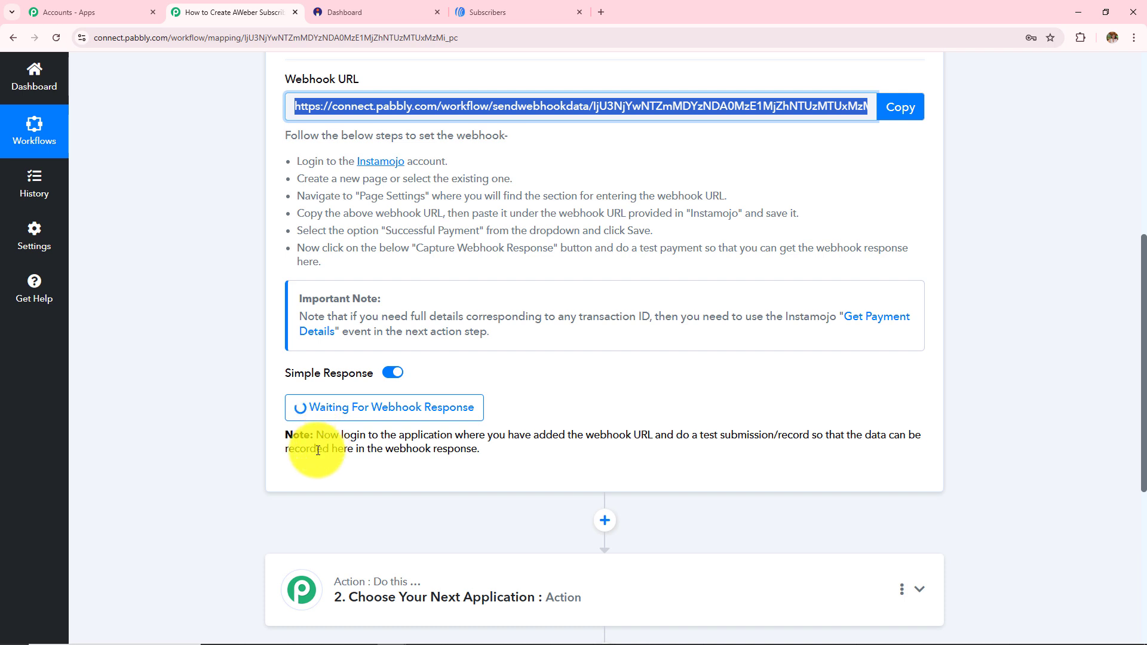
pyautogui.moveTo(320, 436); pyautogui.dragTo(534, 474)
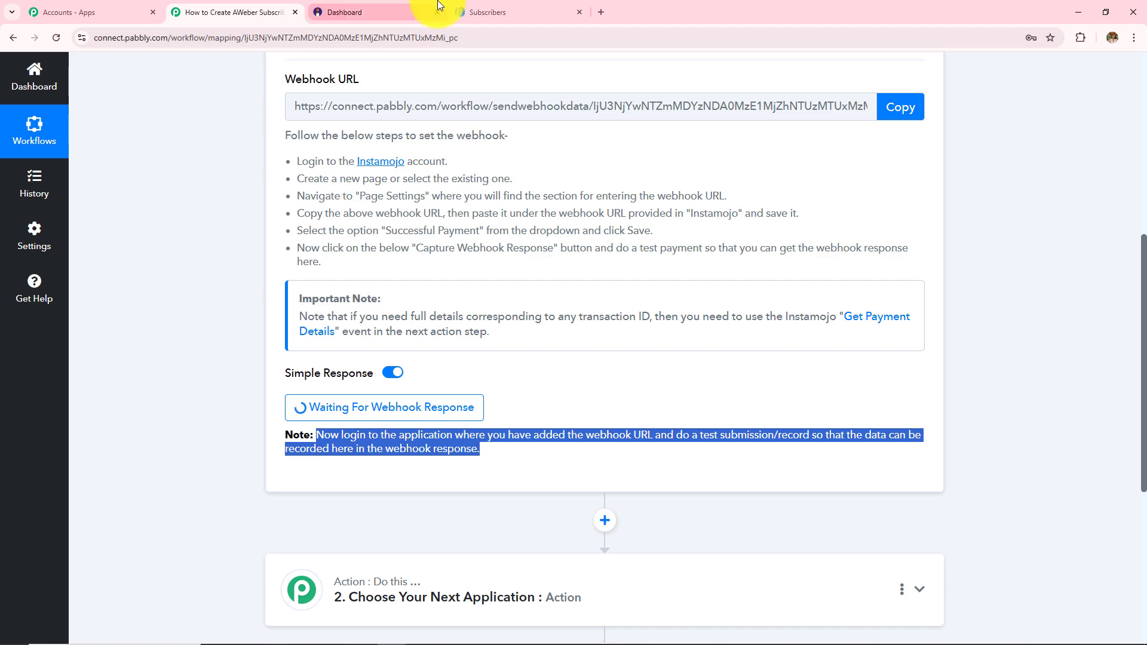
pyautogui.click(382, 11)
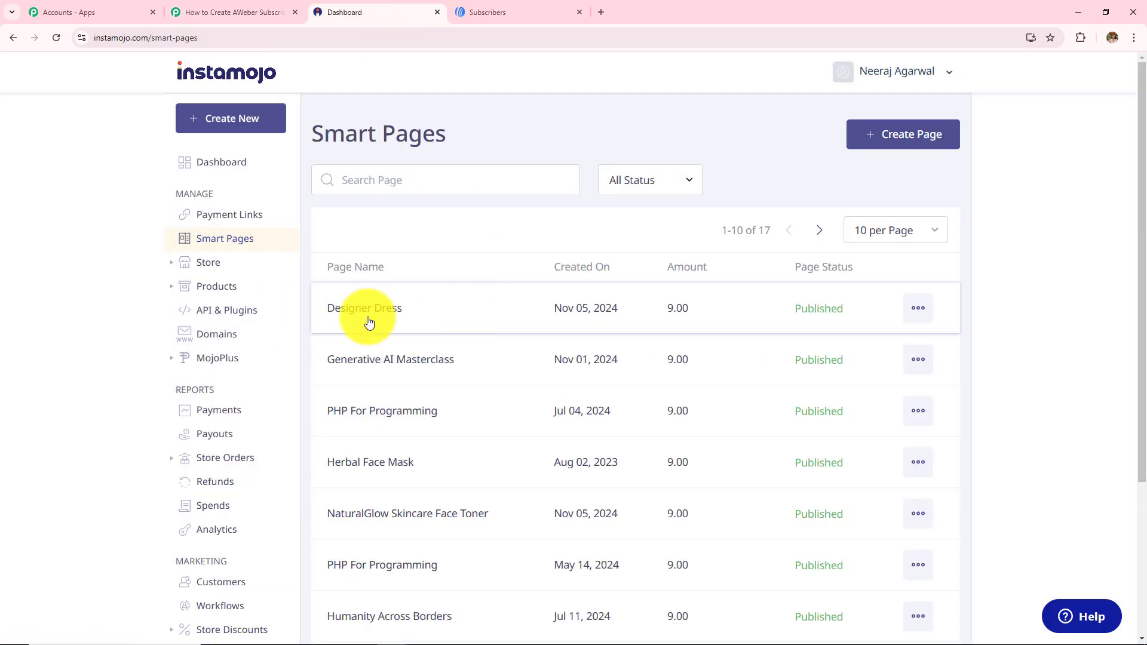
# View the Designer Dress page in a new tab and start its Pay Now checkout
pyautogui.click(927, 315)
pyautogui.click(865, 376)
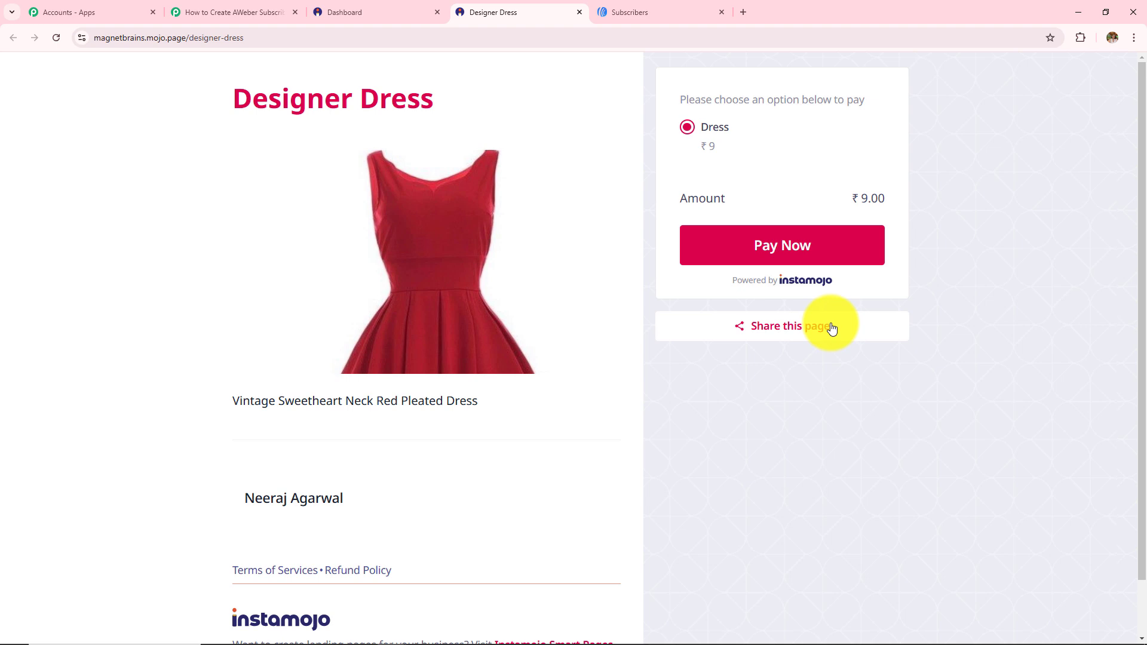
pyautogui.click(786, 251)
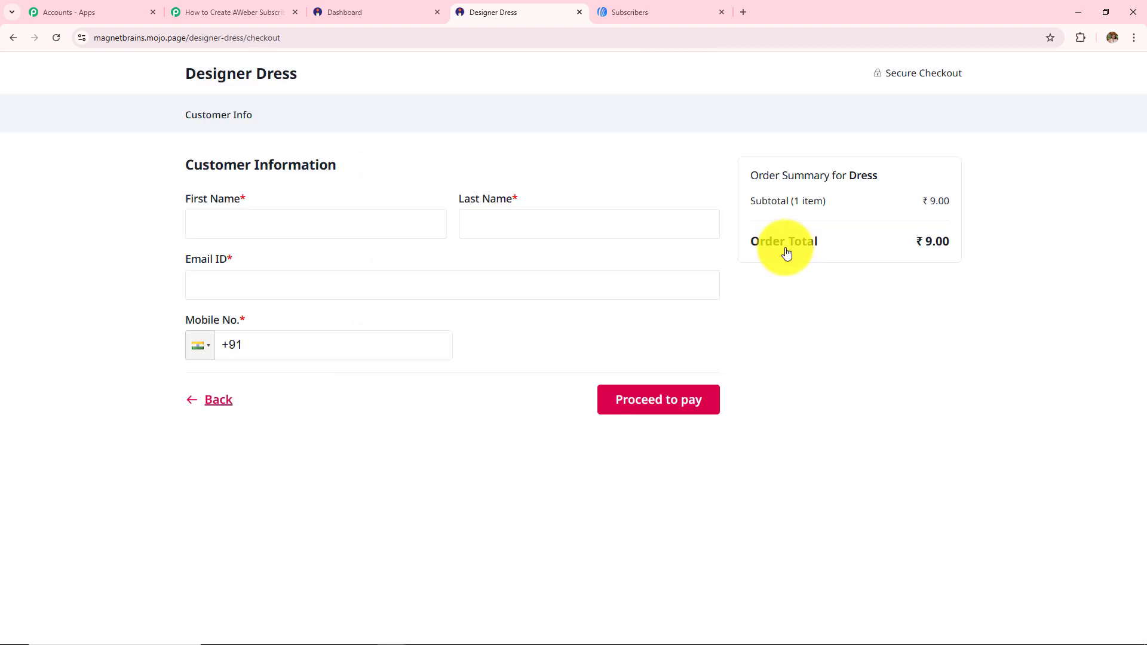
# Confirm the Pabbly workflow is still waiting, then return to the Designer Dress checkout
pyautogui.click(219, 11)
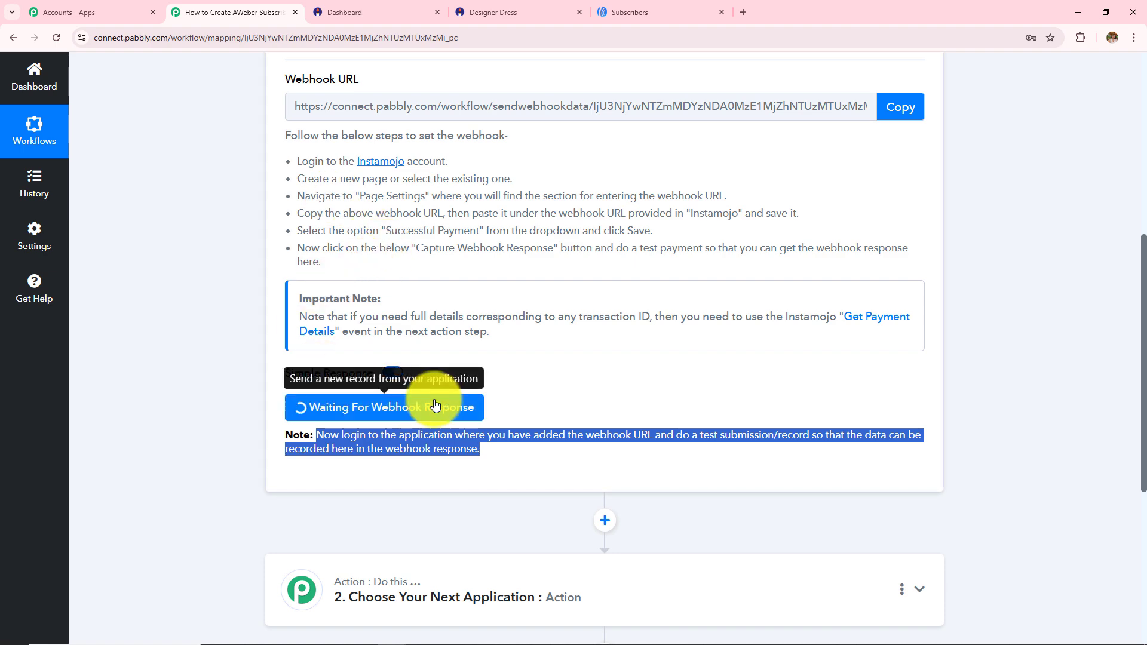
pyautogui.scroll(4, 435, 405)
pyautogui.scroll(3, 435, 399)
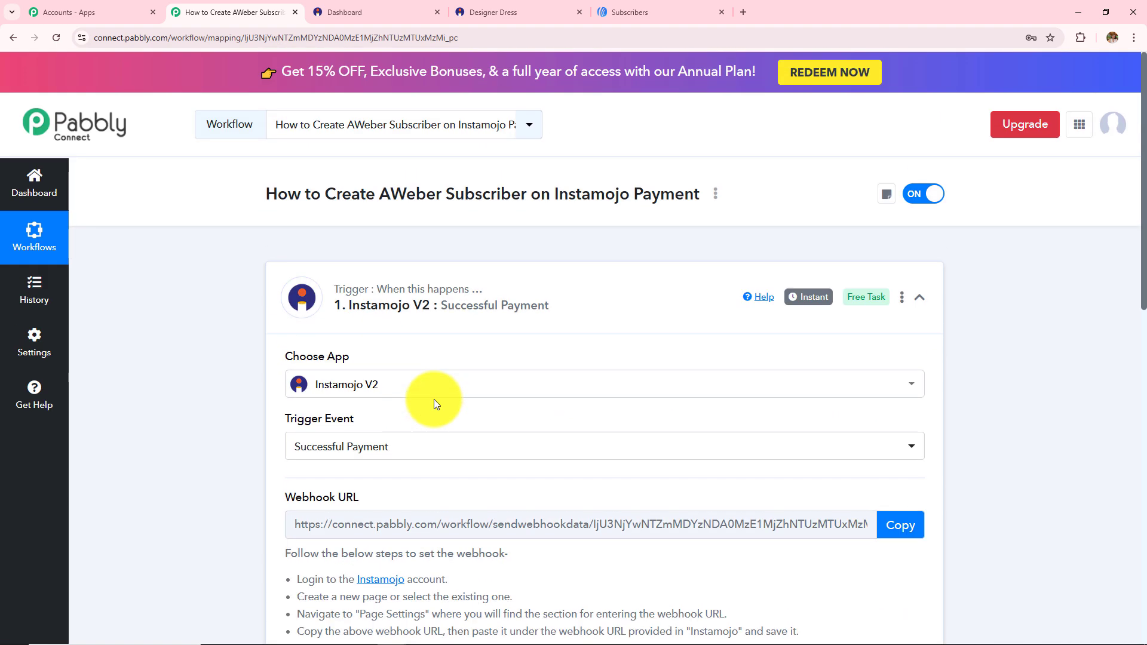
pyautogui.scroll(-3, 205, 275)
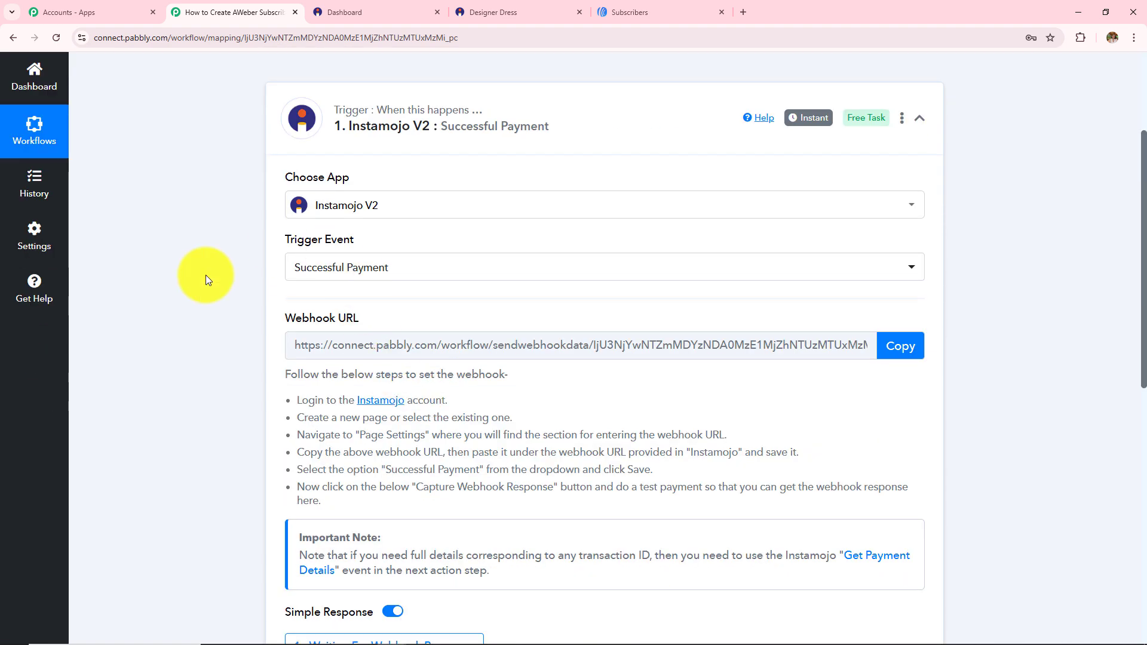
pyautogui.click(505, 12)
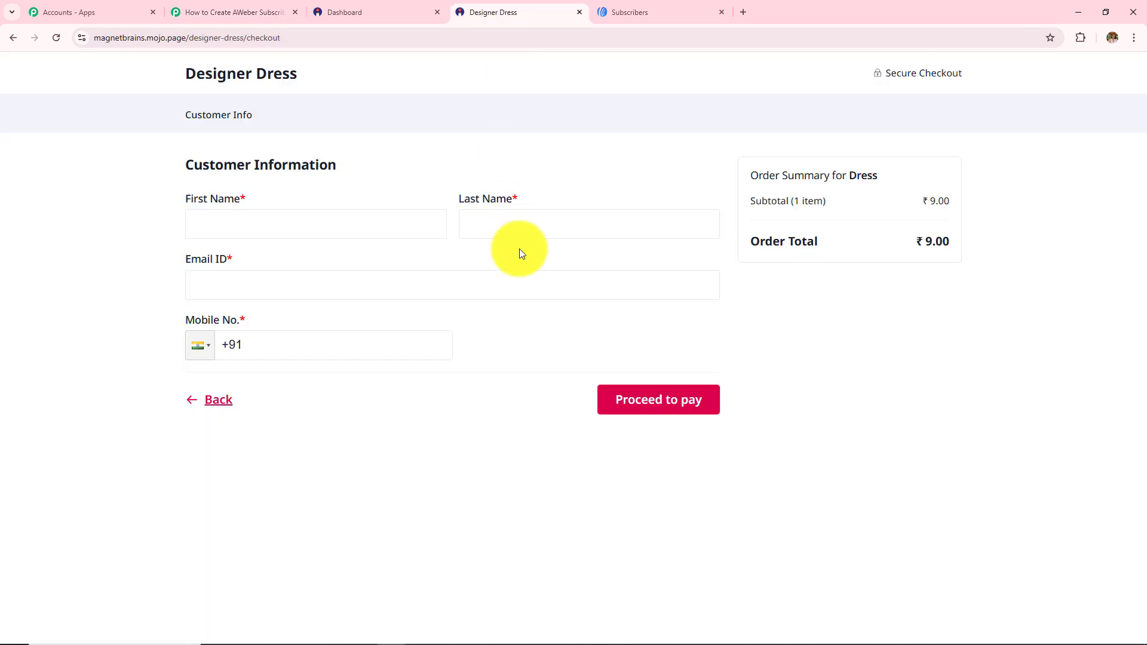
# Autofill the buyer's name and e-mail, then enter the buyer's mobile number
pyautogui.tripleClick(263, 80)
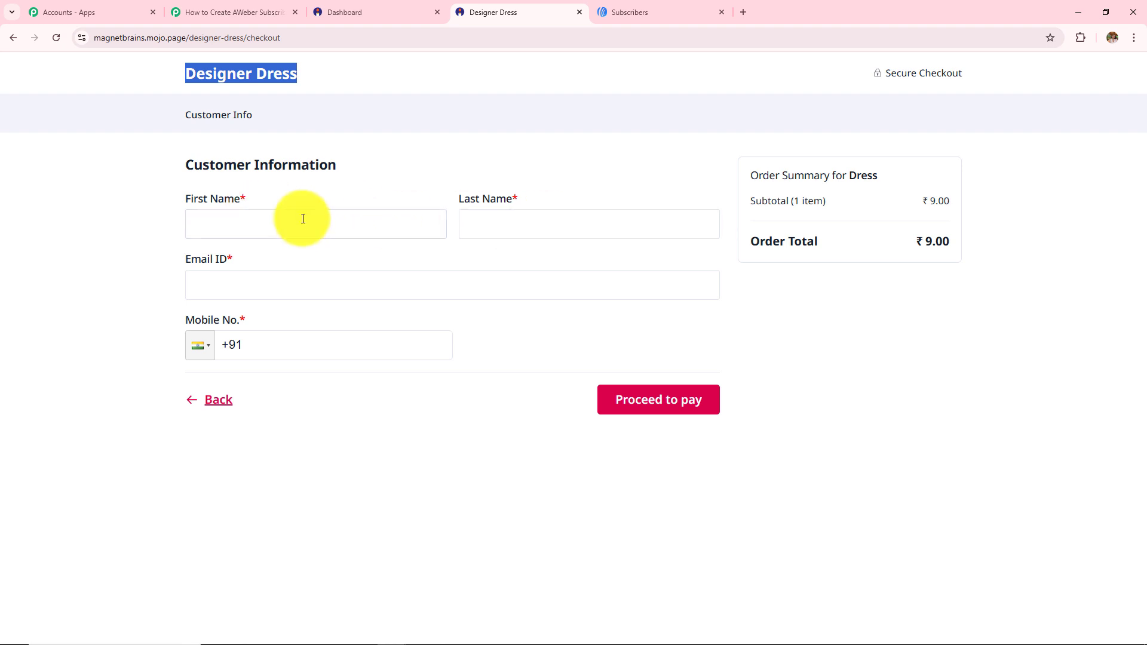
pyautogui.click(218, 223)
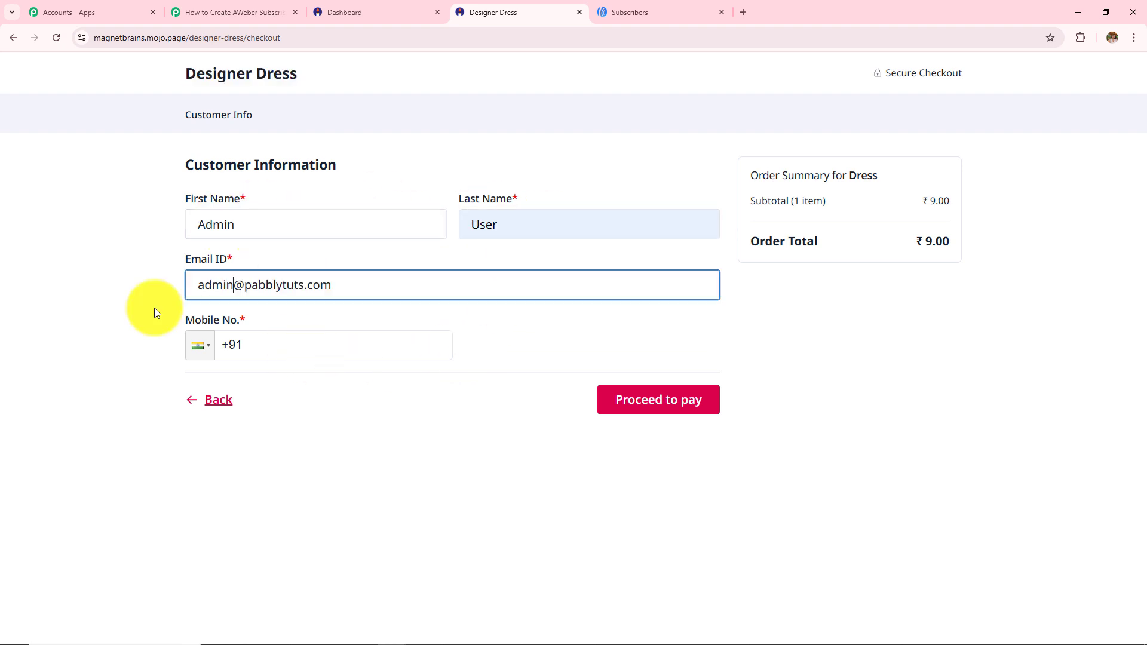
pyautogui.click(323, 346)
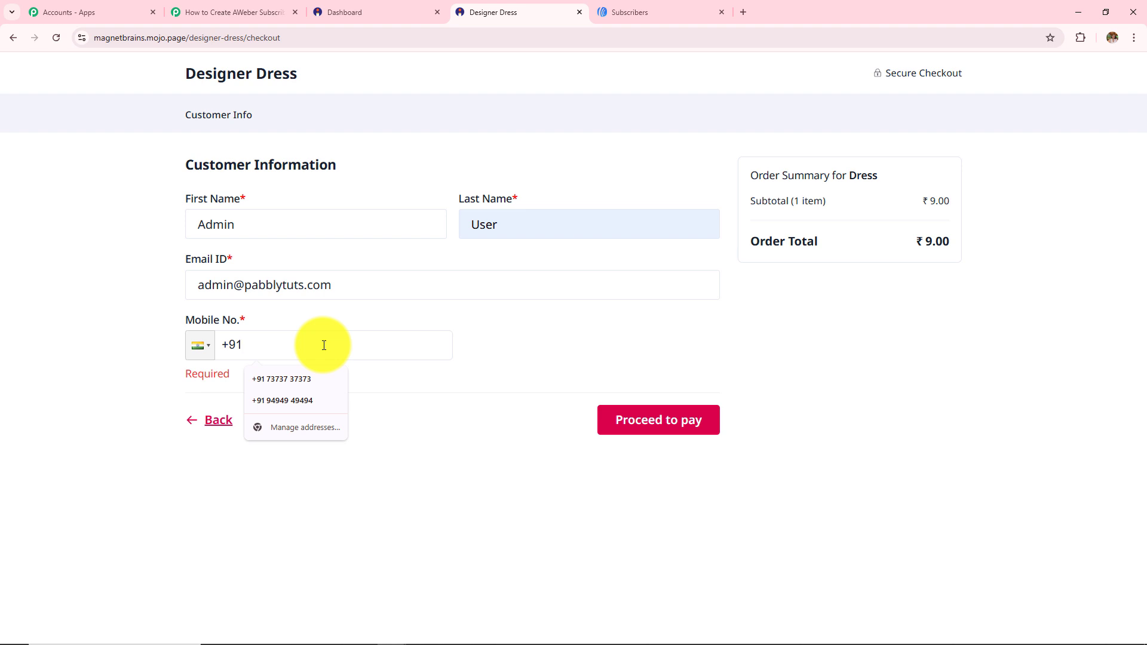
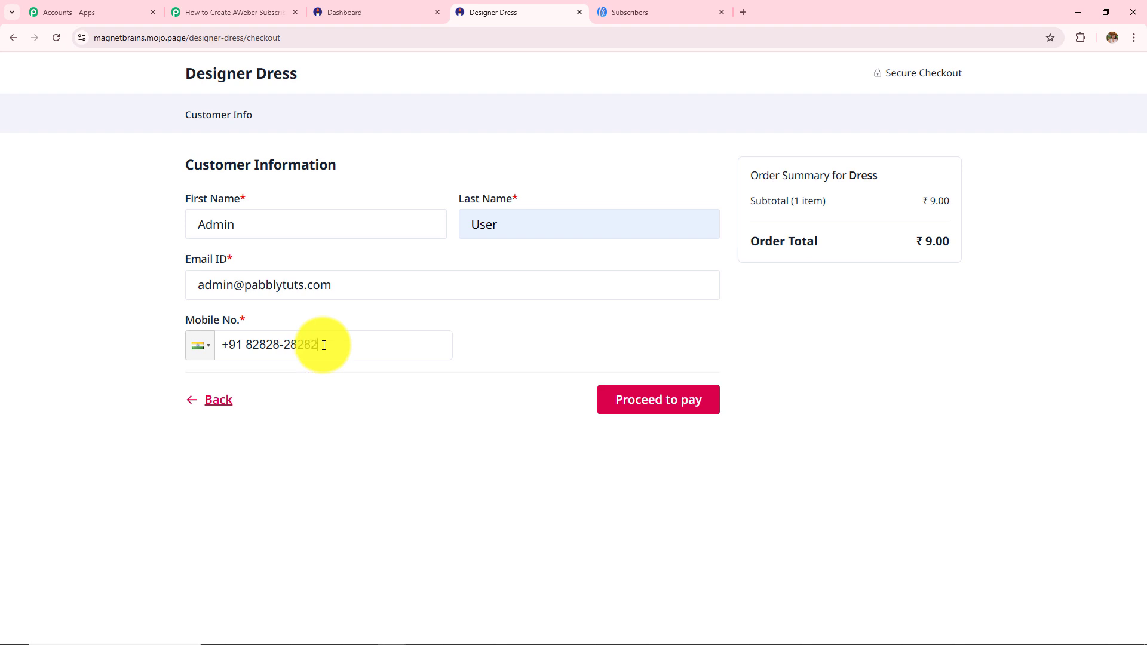
# Pay ₹9 for the Designer Dress by card, confirm with the OTP, and return to Pabbly
pyautogui.click(629, 401)
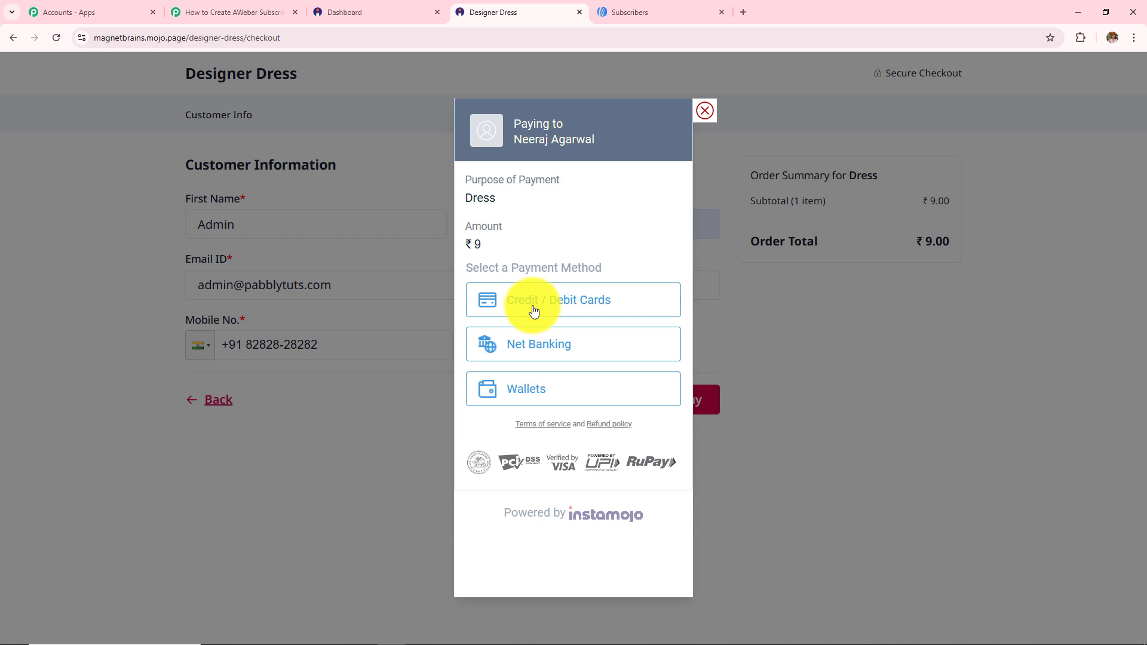
pyautogui.click(534, 311)
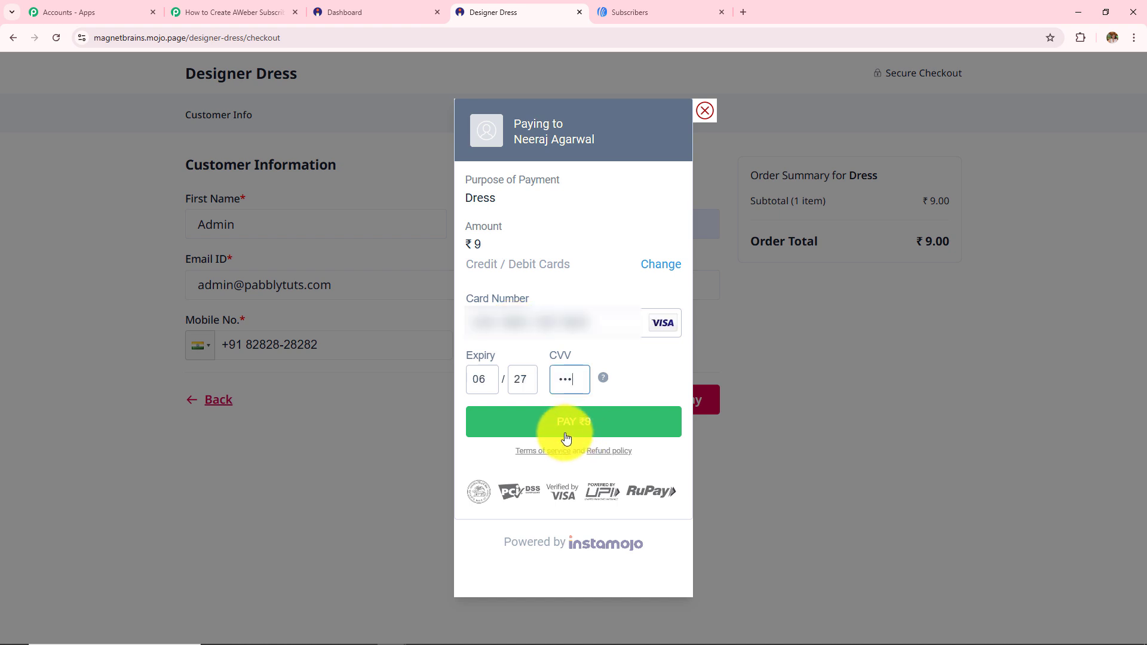
pyautogui.click(566, 435)
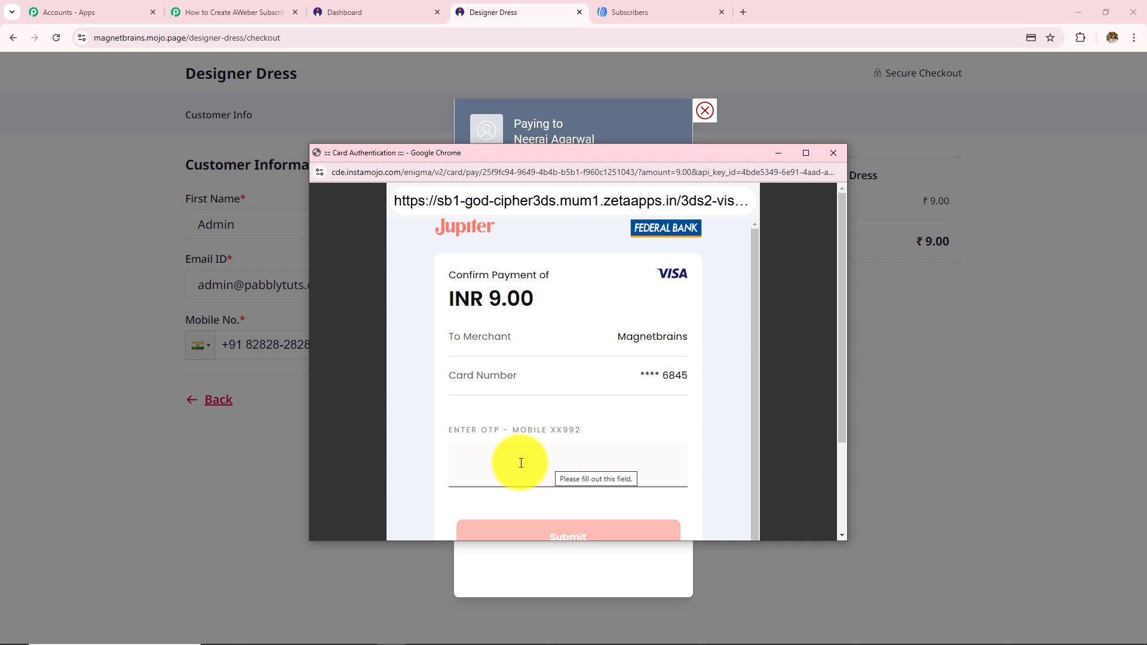
pyautogui.click(529, 461)
pyautogui.hotkey('ctrl', 'v')
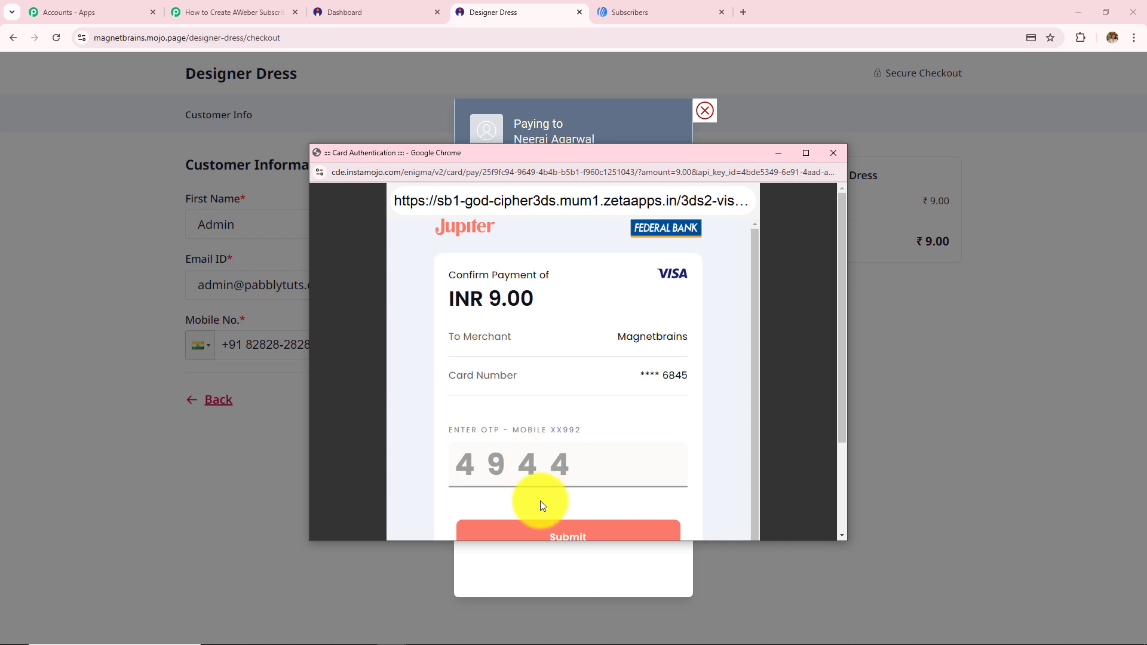
pyautogui.click(546, 529)
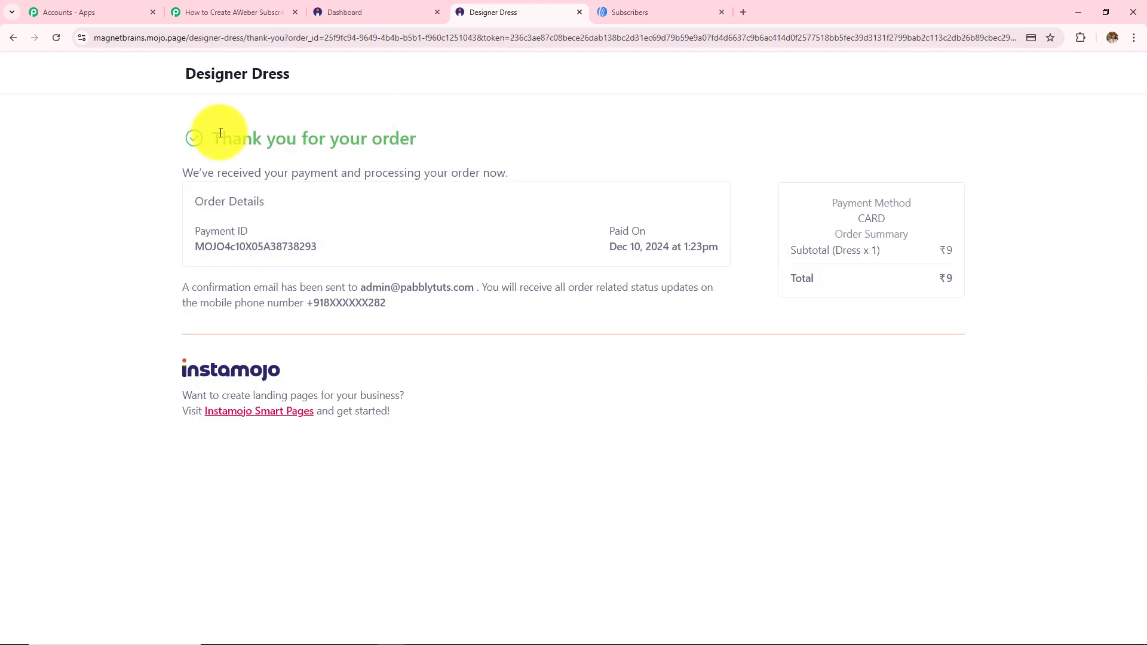
pyautogui.moveTo(213, 134); pyautogui.dragTo(534, 131)
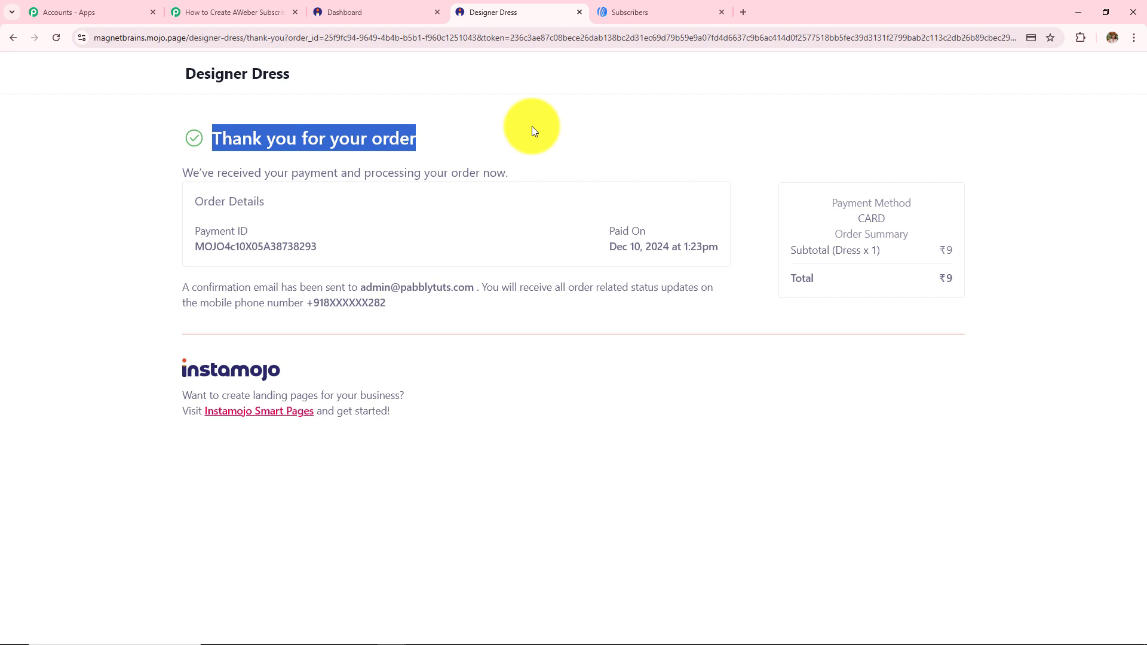
pyautogui.hotkey('ctrl', '2')
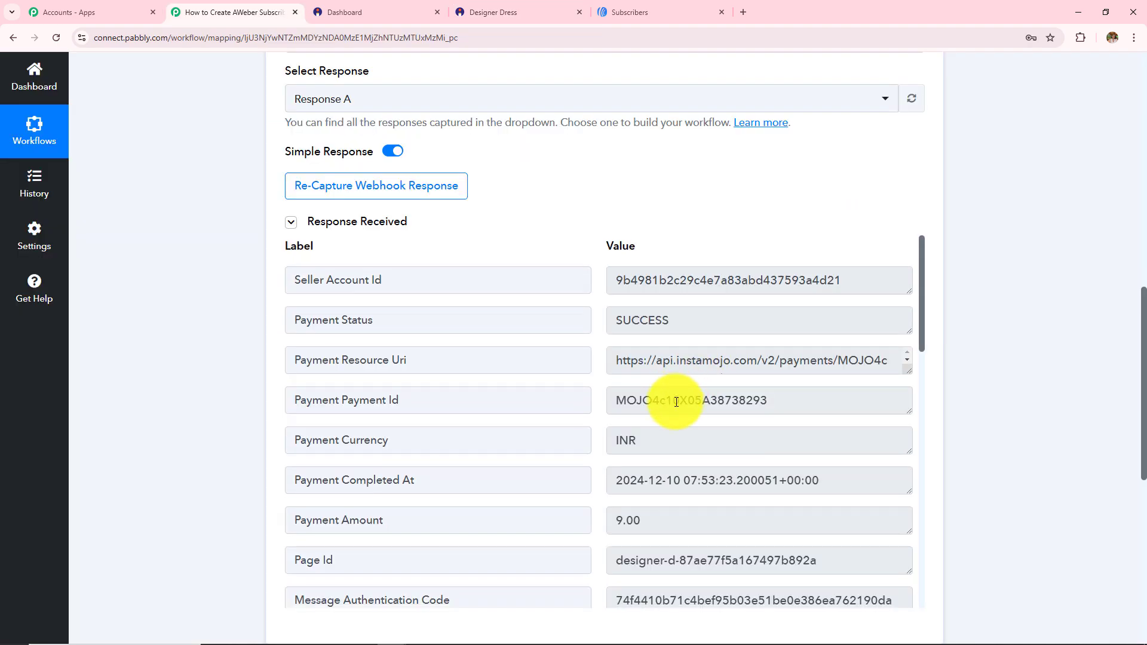
pyautogui.scroll(-15, 669, 394)
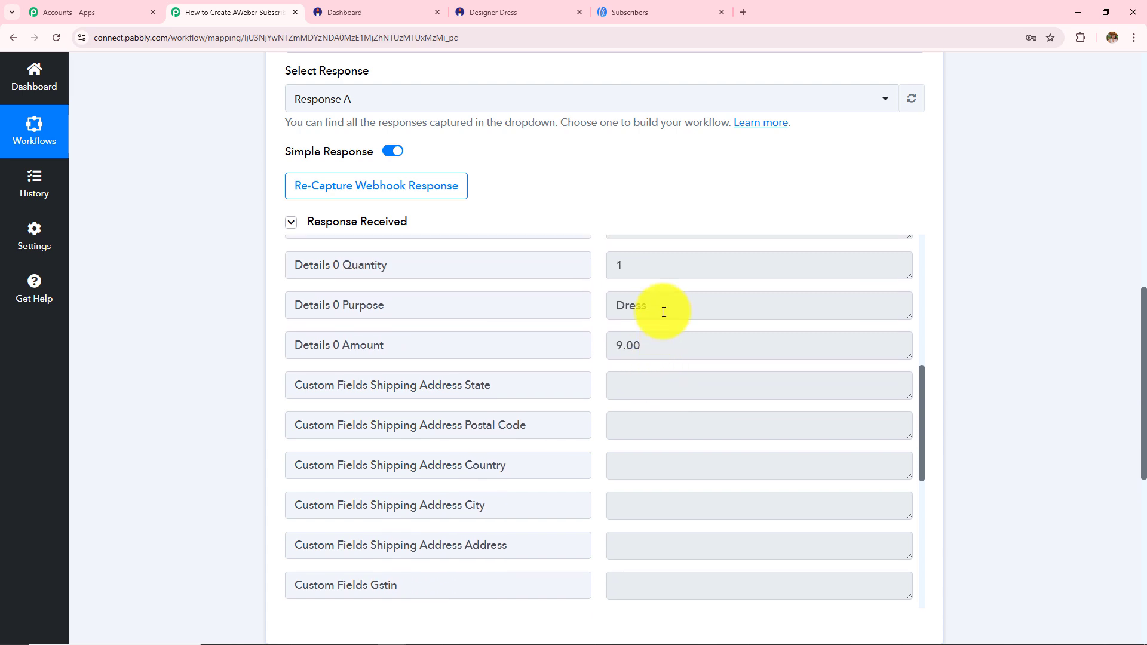
pyautogui.moveTo(627, 305); pyautogui.dragTo(584, 353)
pyautogui.scroll(-2, 697, 442)
pyautogui.scroll(3, 675, 418)
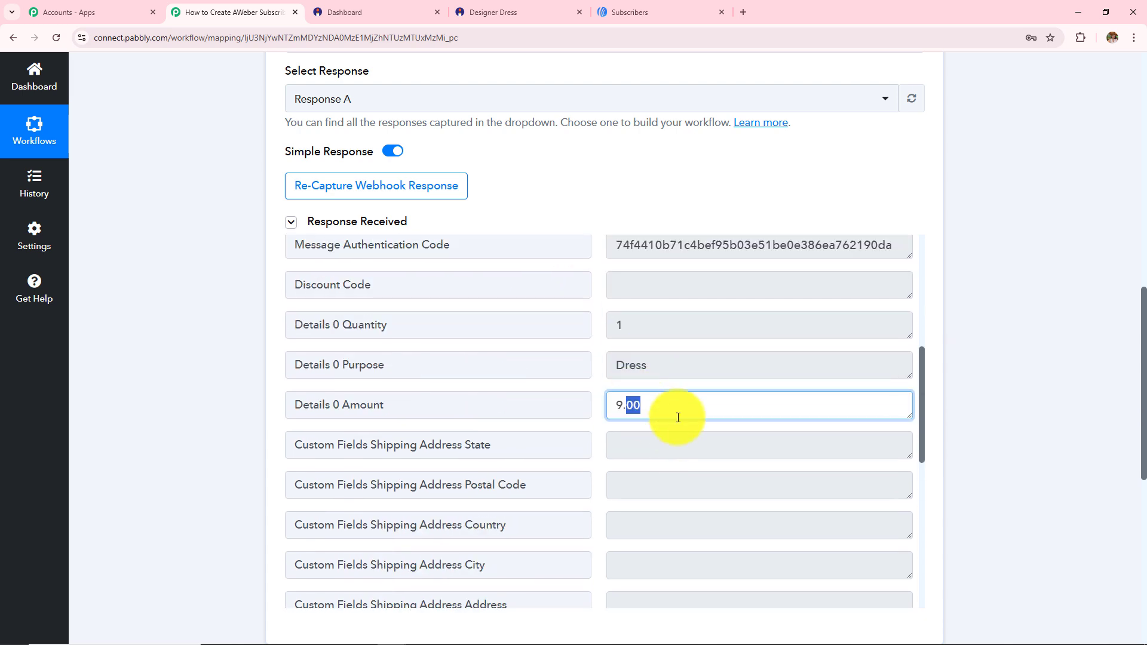
pyautogui.scroll(-8, 657, 472)
pyautogui.moveTo(687, 541); pyautogui.dragTo(675, 542)
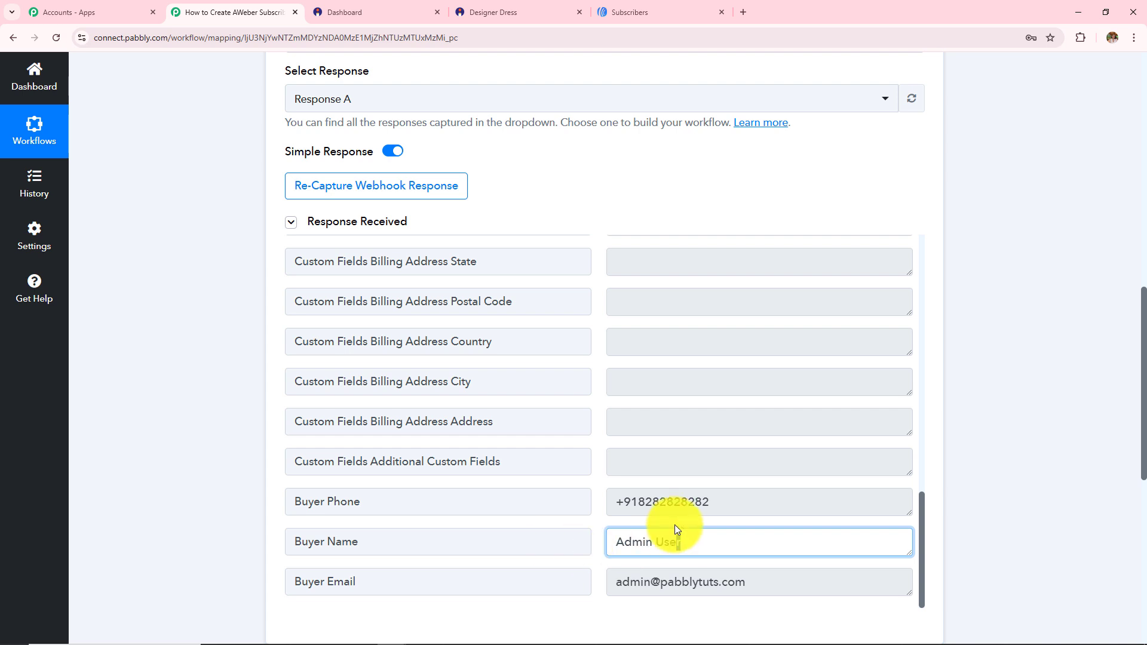
pyautogui.moveTo(714, 503); pyautogui.dragTo(667, 503)
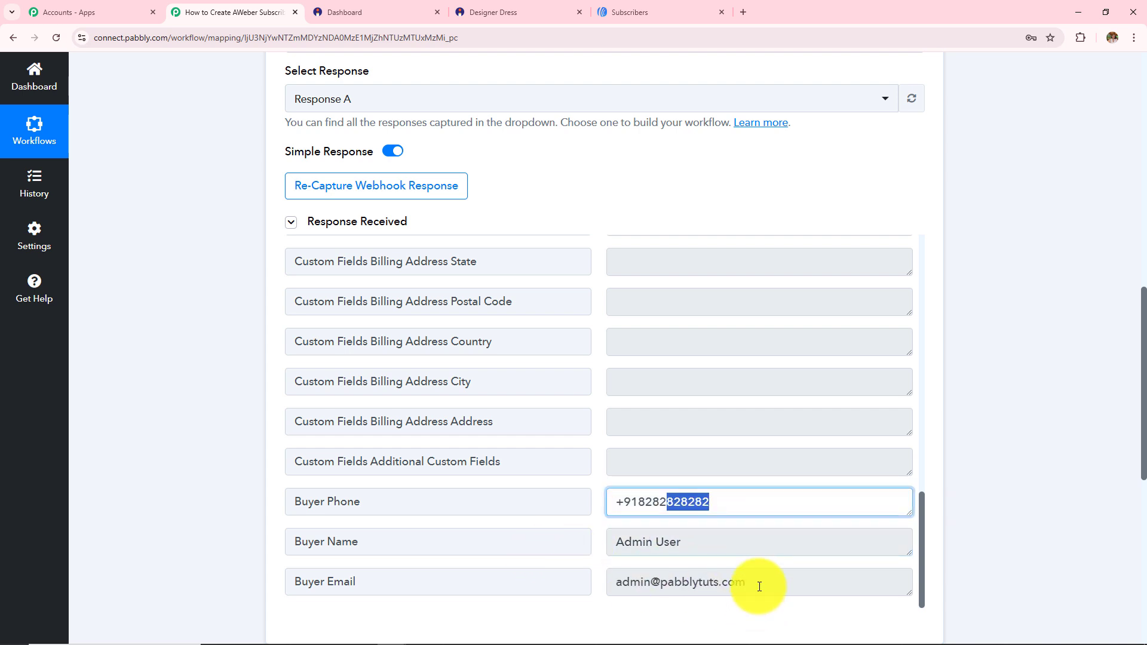
pyautogui.moveTo(758, 583); pyautogui.dragTo(464, 583)
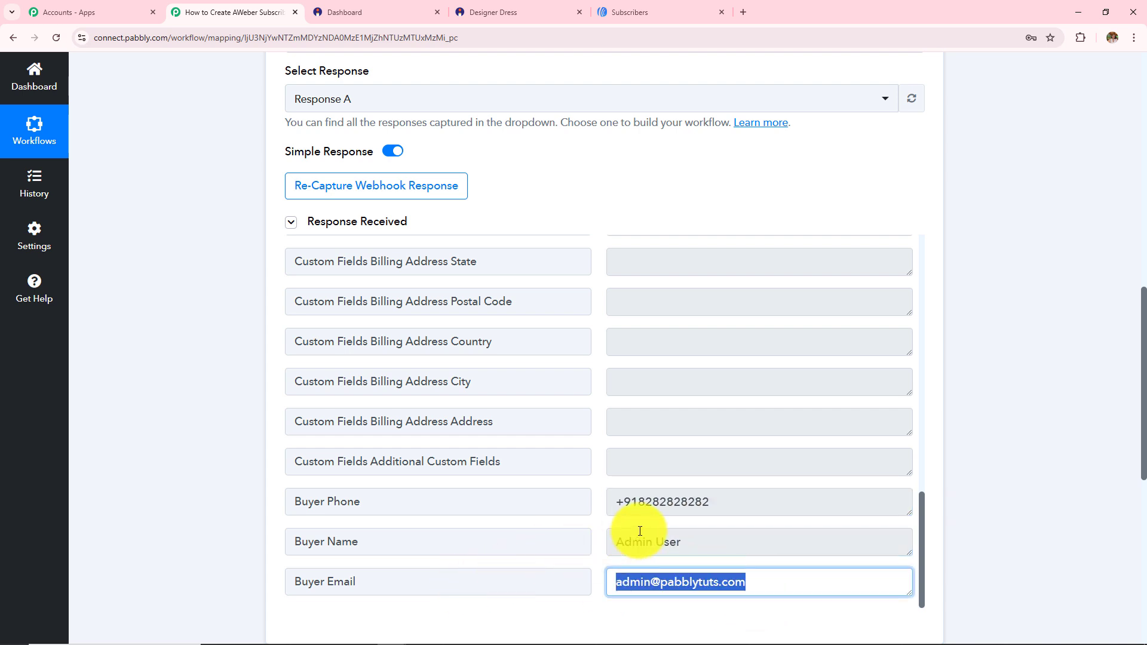
pyautogui.scroll(4, 1039, 390)
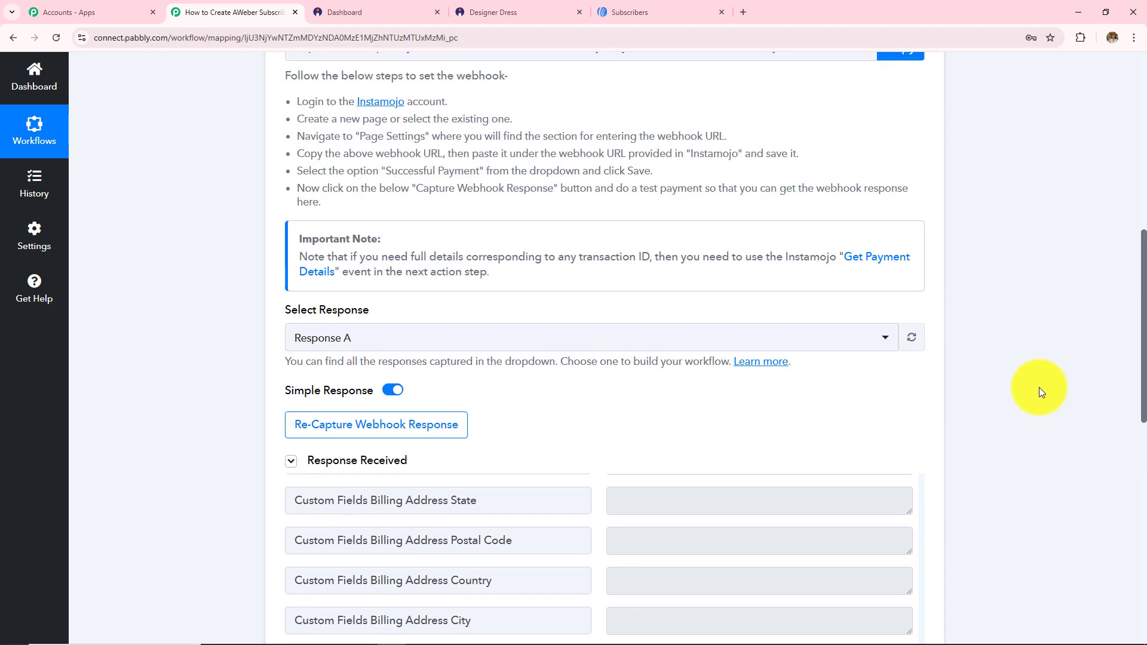
pyautogui.scroll(4, 1039, 391)
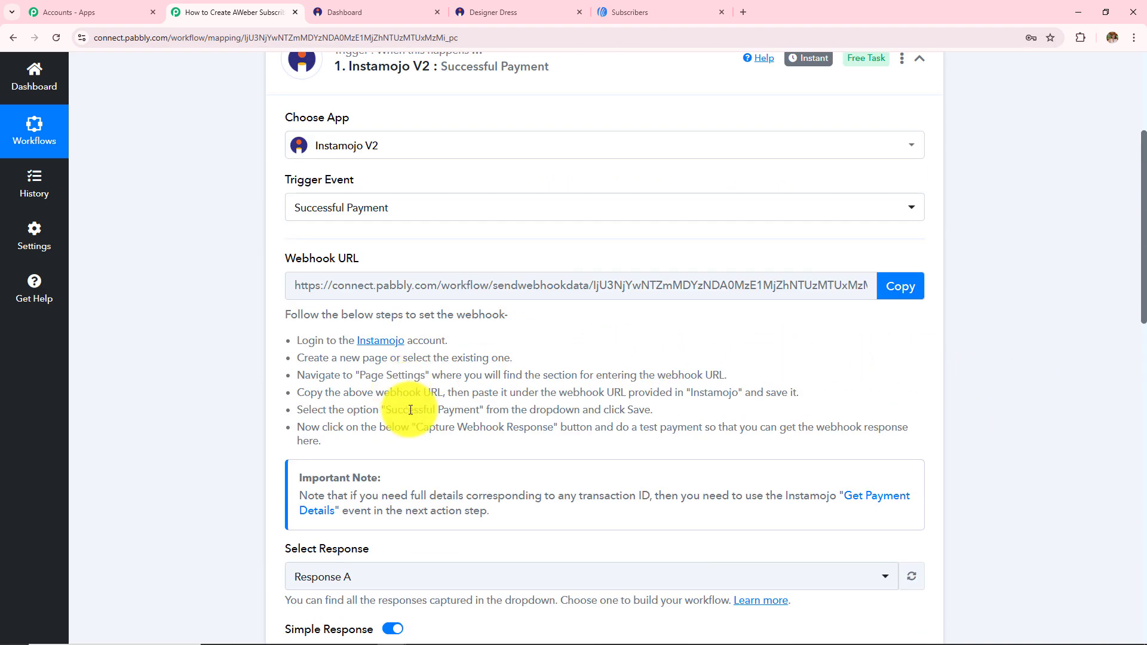
pyautogui.scroll(2, 410, 410)
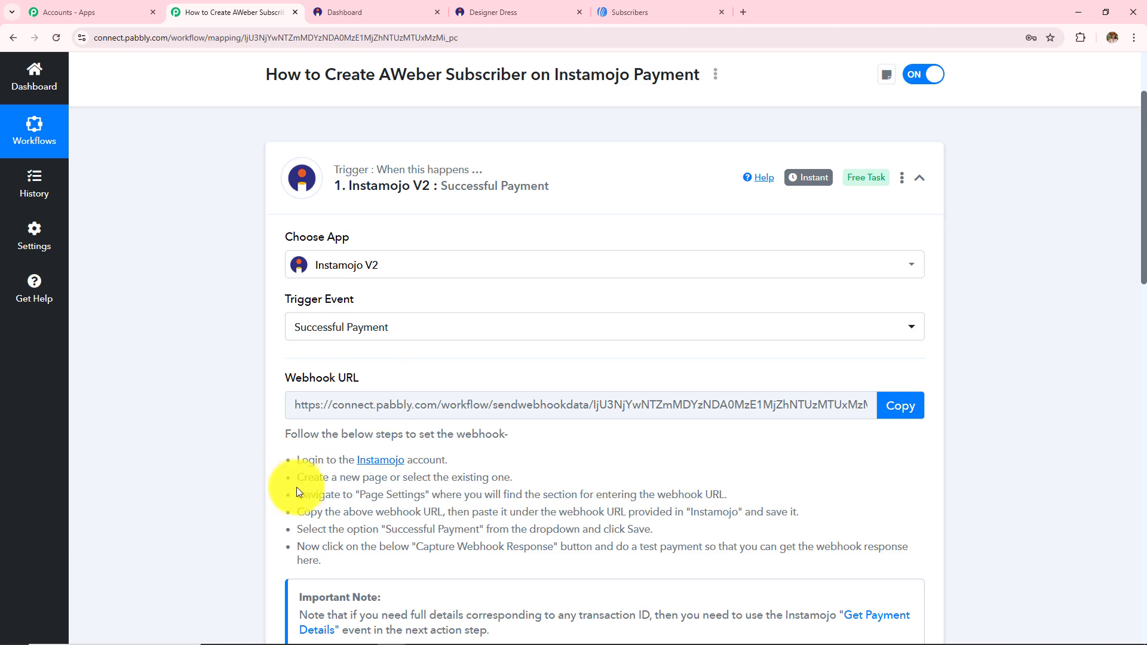
pyautogui.scroll(2, 300, 487)
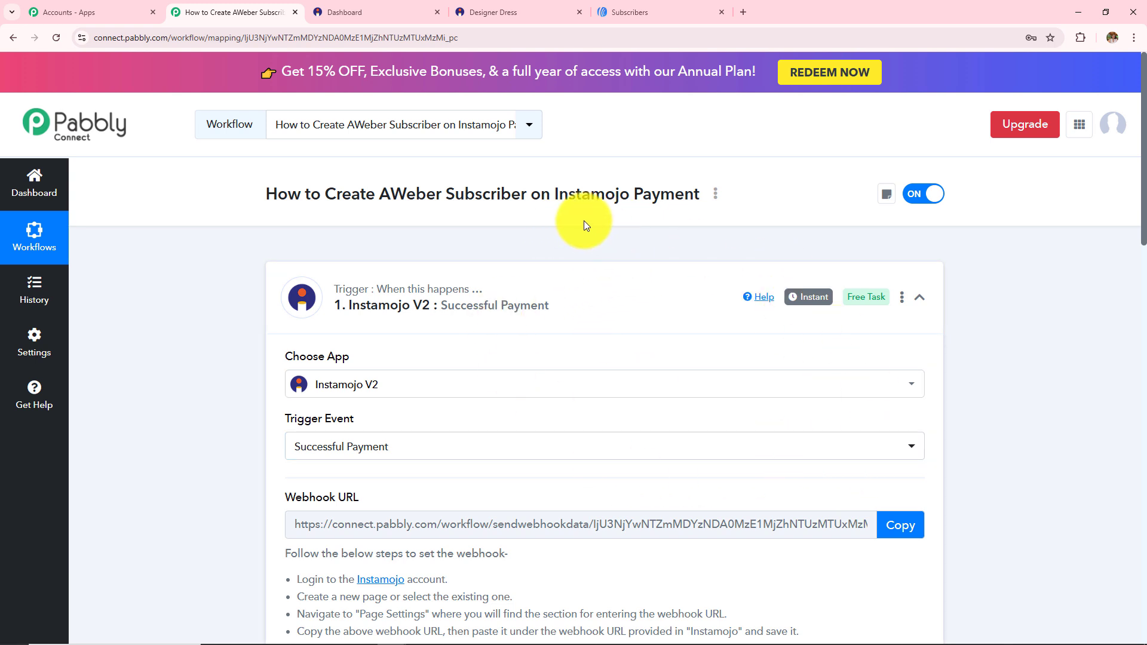
pyautogui.moveTo(552, 195); pyautogui.dragTo(684, 195)
pyautogui.moveTo(380, 195); pyautogui.dragTo(491, 194)
pyautogui.scroll(-15, 1015, 324)
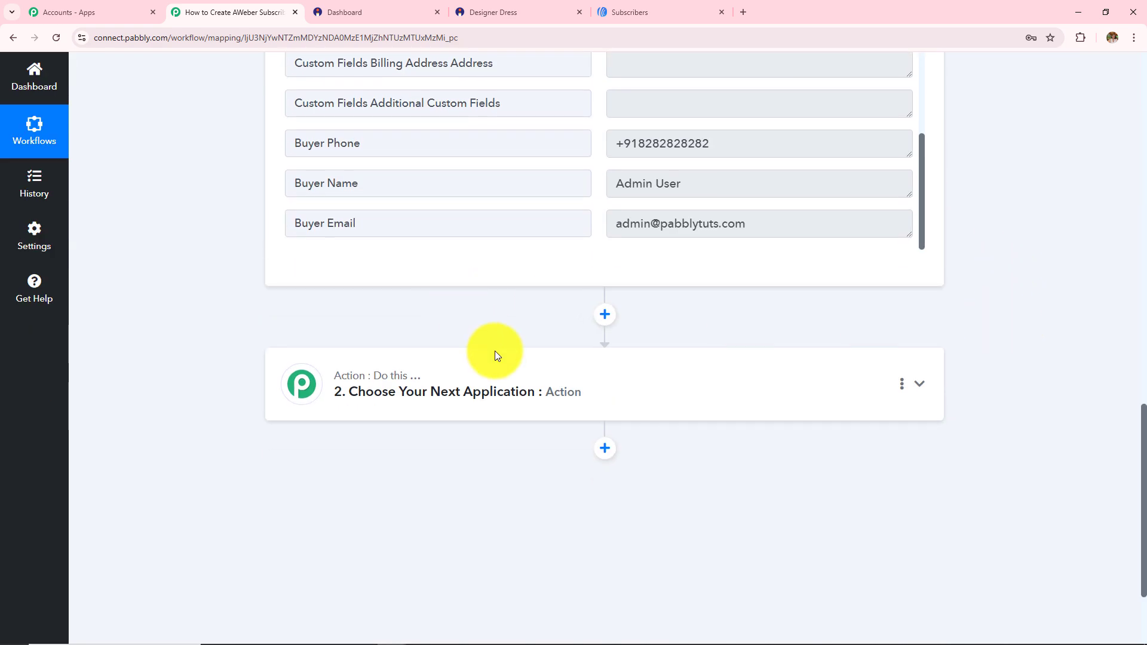
# Set the action app to AWeber with event Add or Update Subscriber, then start connecting an account
pyautogui.click(498, 384)
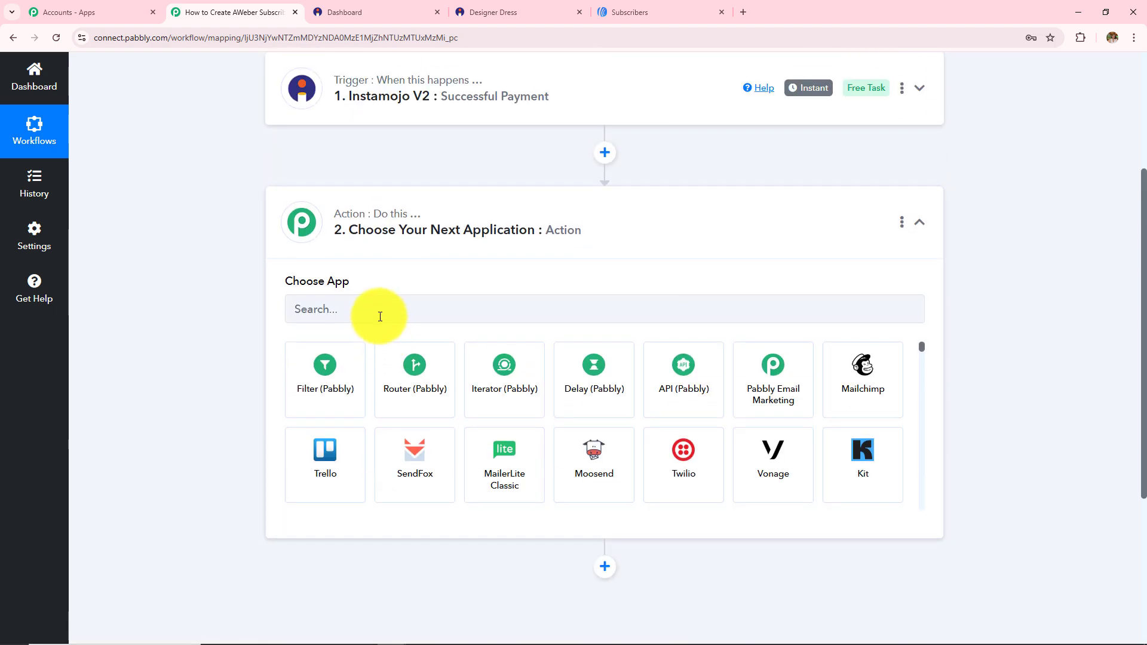
pyautogui.click(378, 311)
pyautogui.write('Aweb')
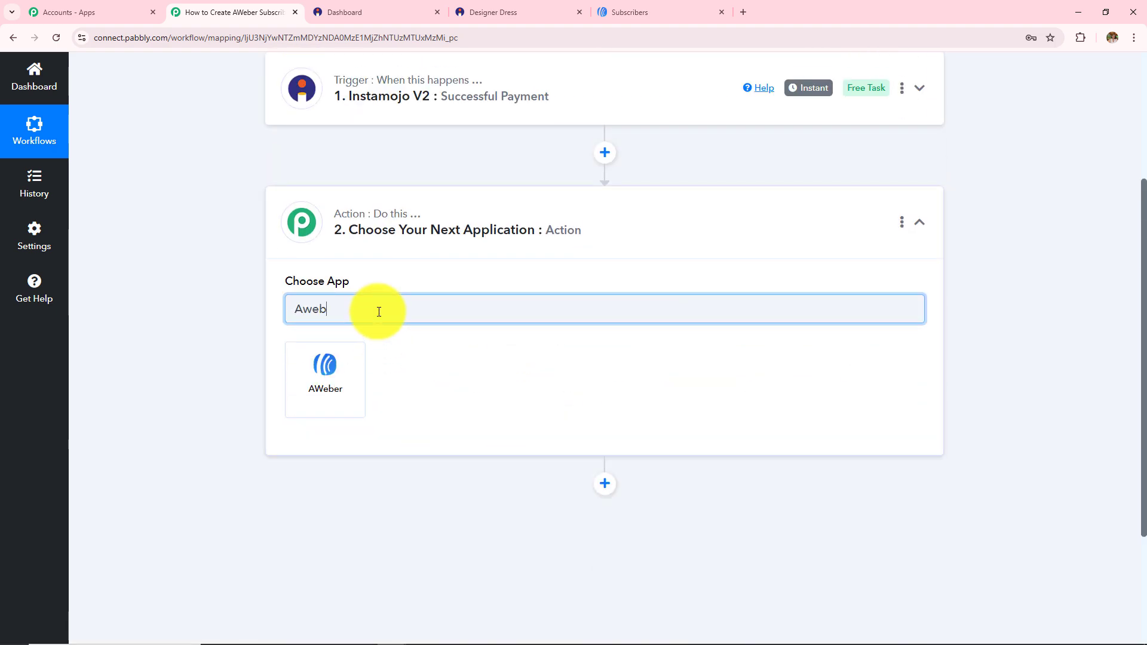
pyautogui.click(345, 372)
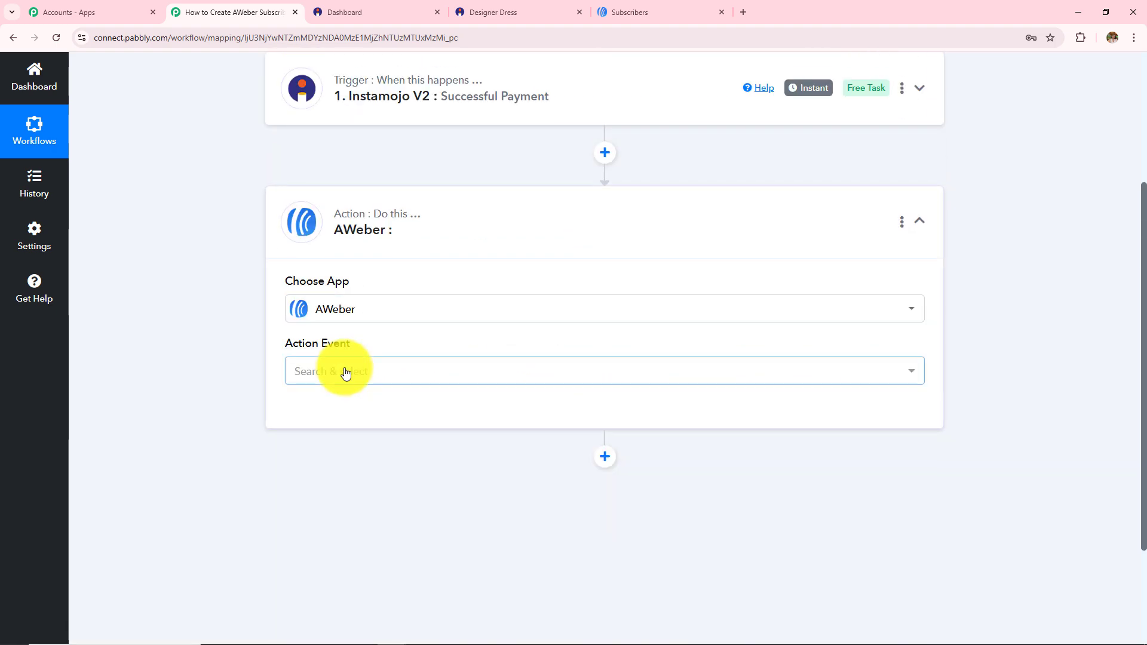
pyautogui.click(346, 371)
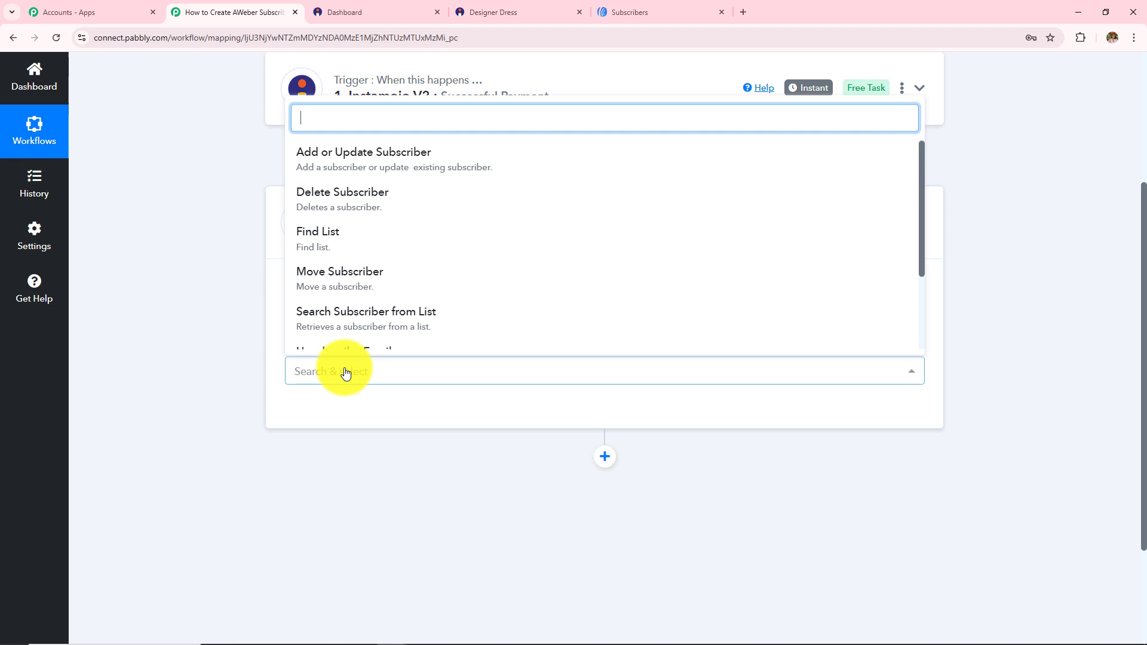
pyautogui.click(333, 171)
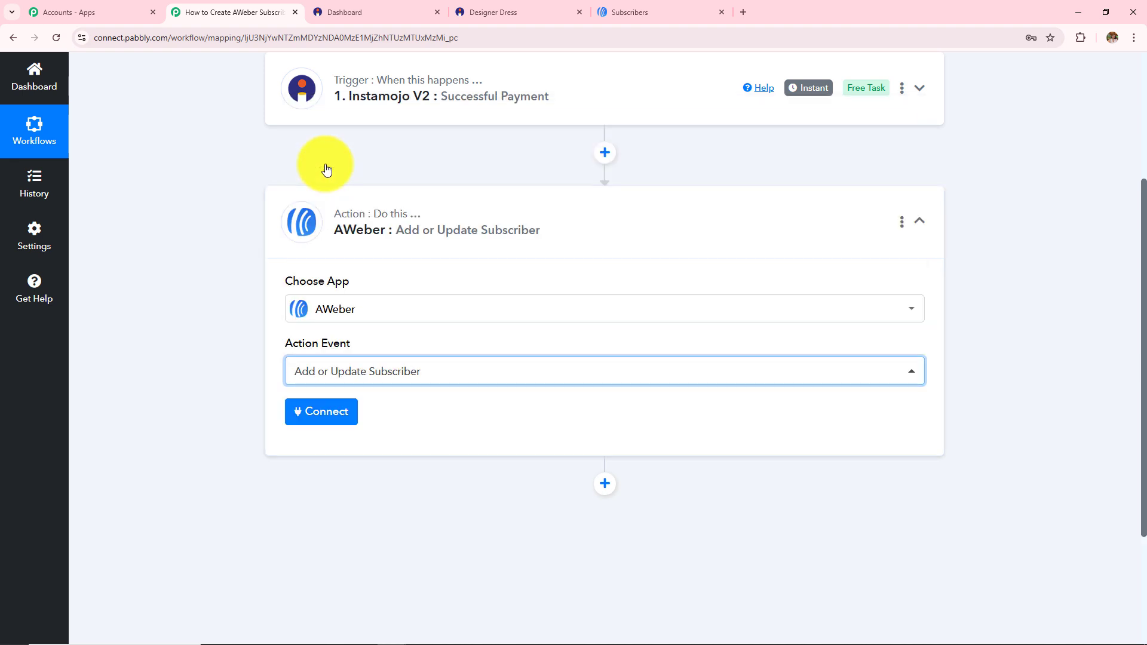
pyautogui.click(346, 415)
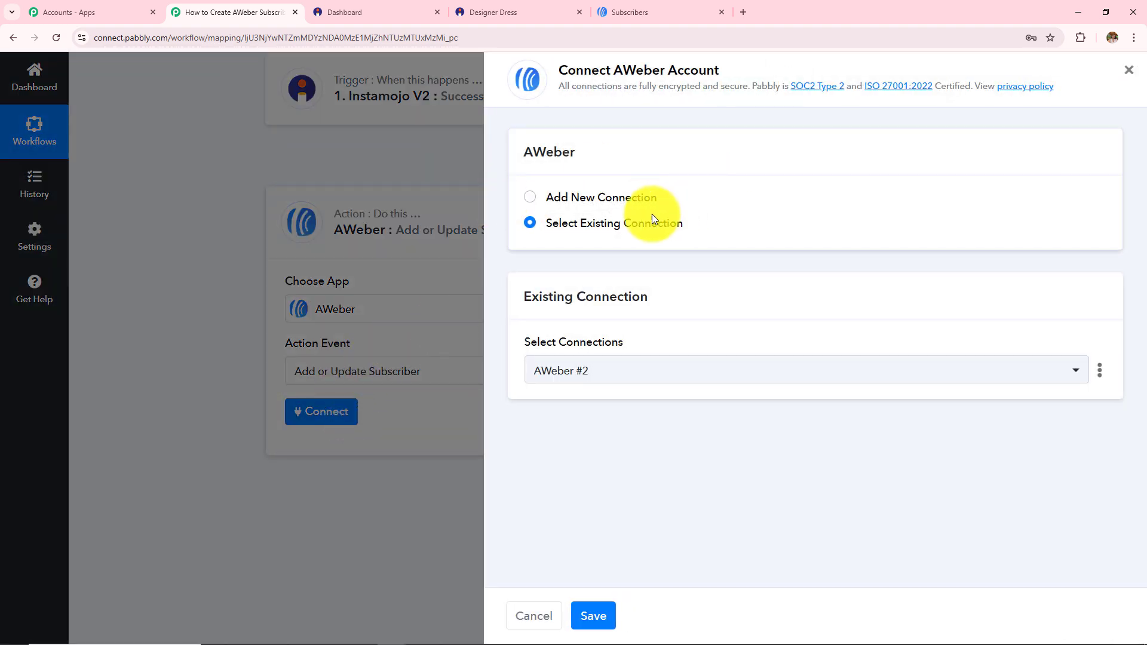
pyautogui.click(527, 200)
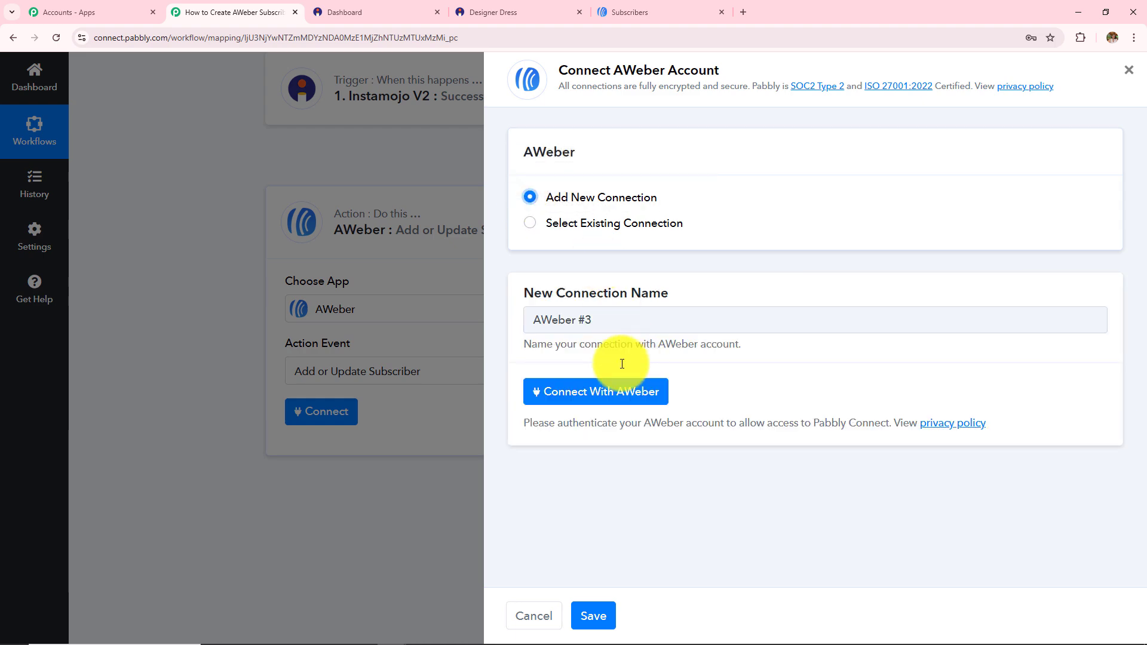
pyautogui.click(586, 399)
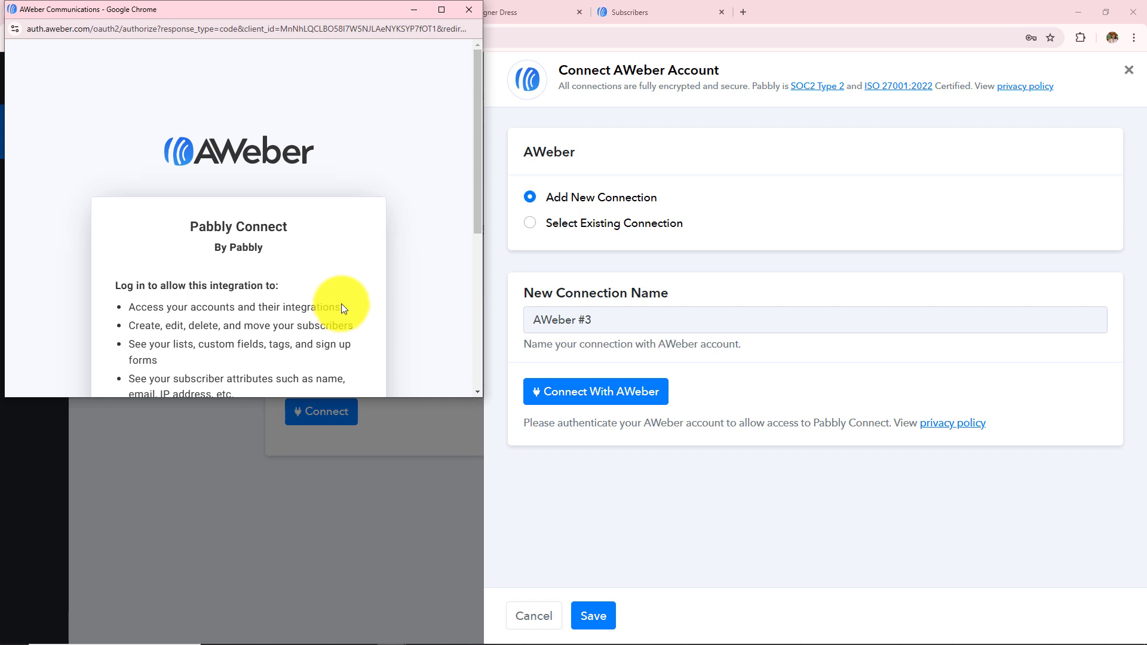
pyautogui.scroll(-5, 349, 307)
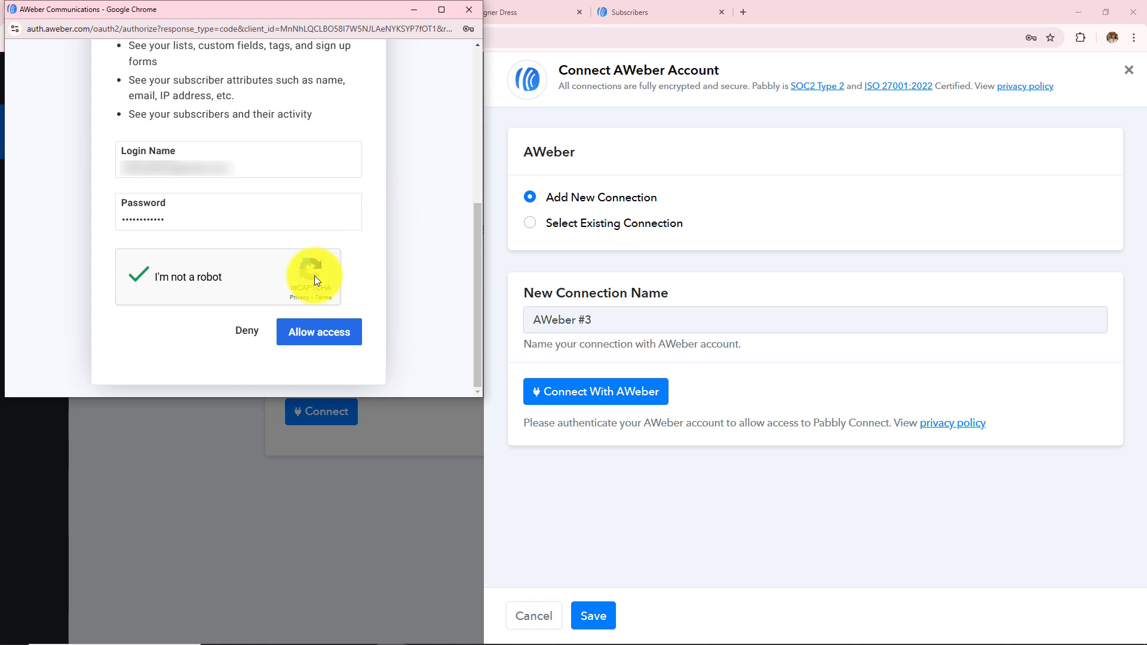
pyautogui.click(330, 347)
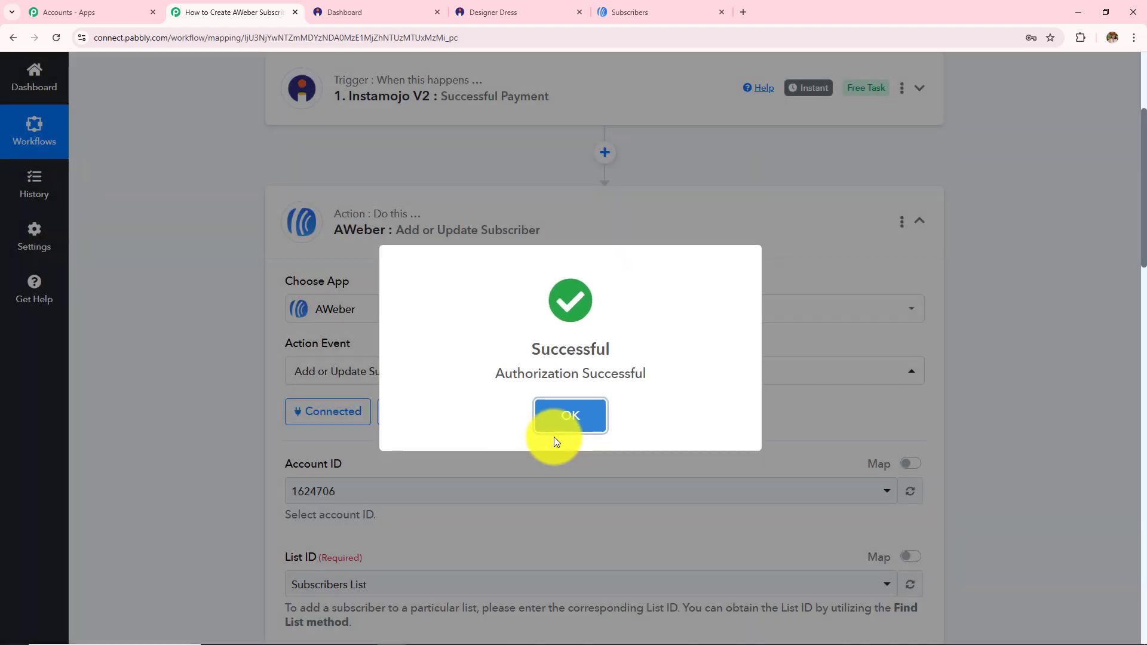
pyautogui.click(554, 434)
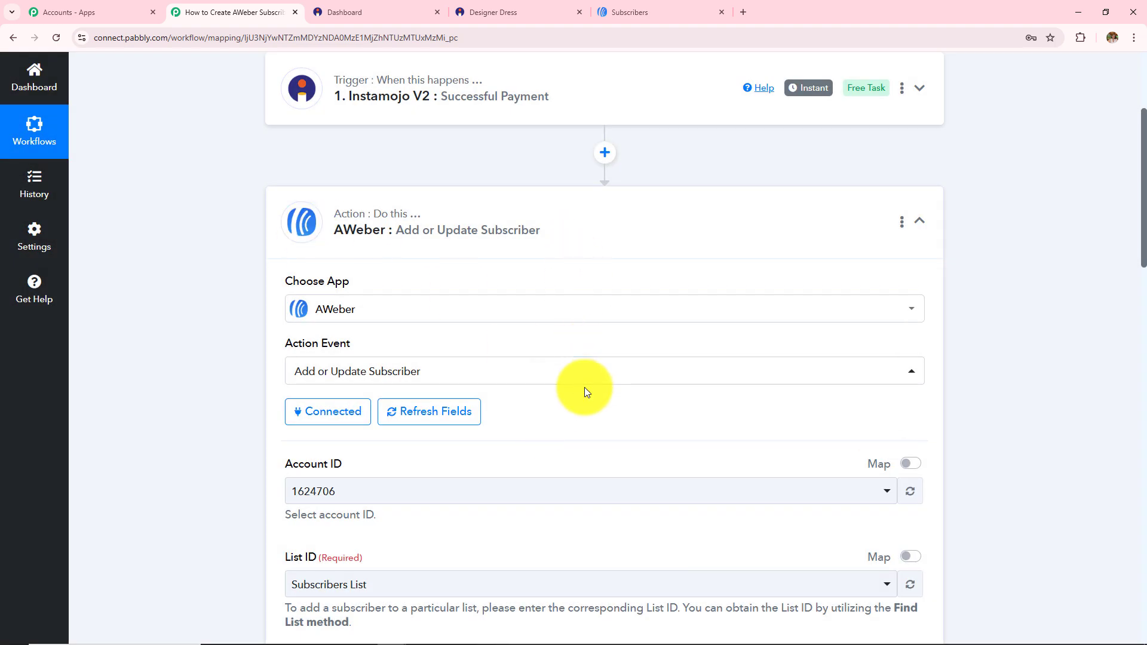
pyautogui.scroll(-15, 584, 387)
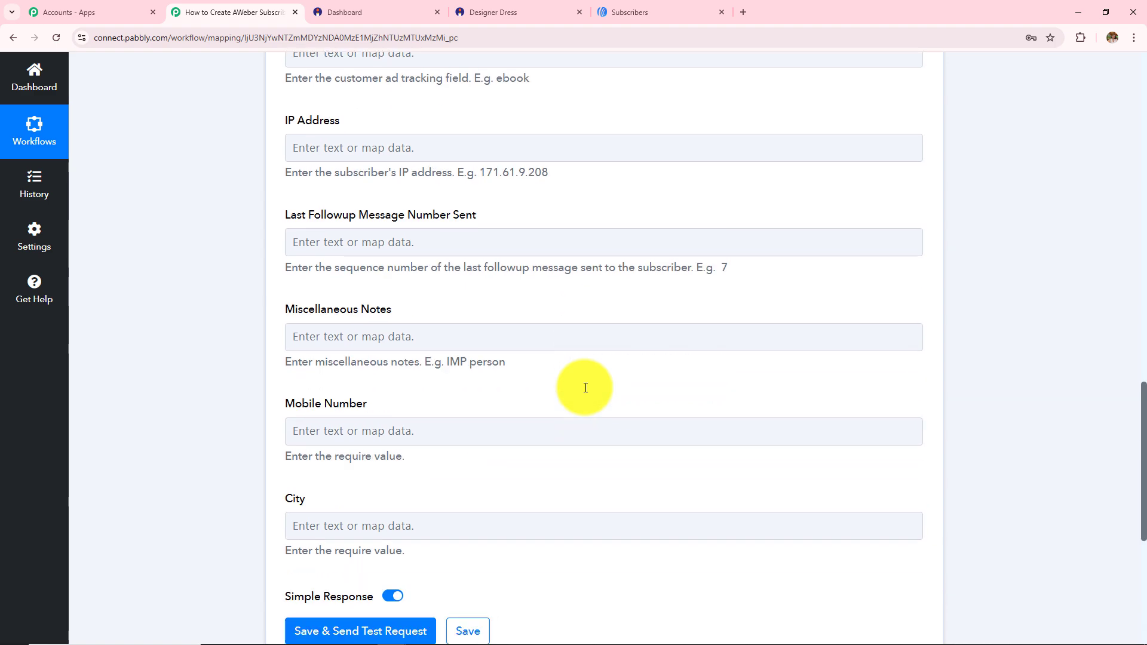
pyautogui.scroll(12, 586, 388)
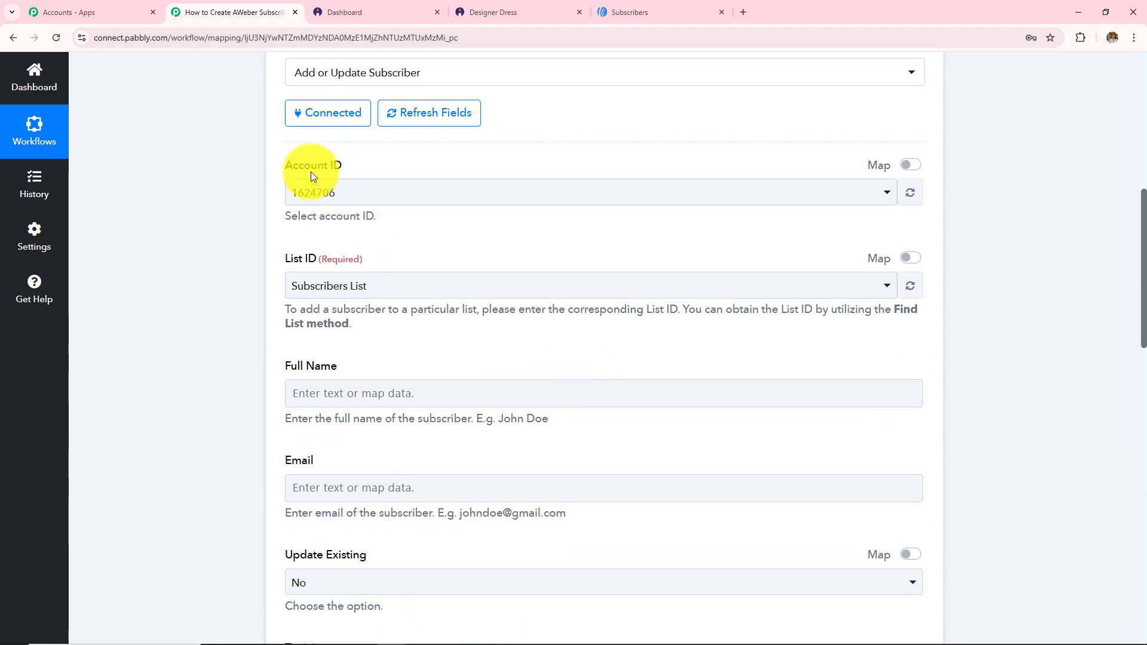
pyautogui.tripleClick(292, 372)
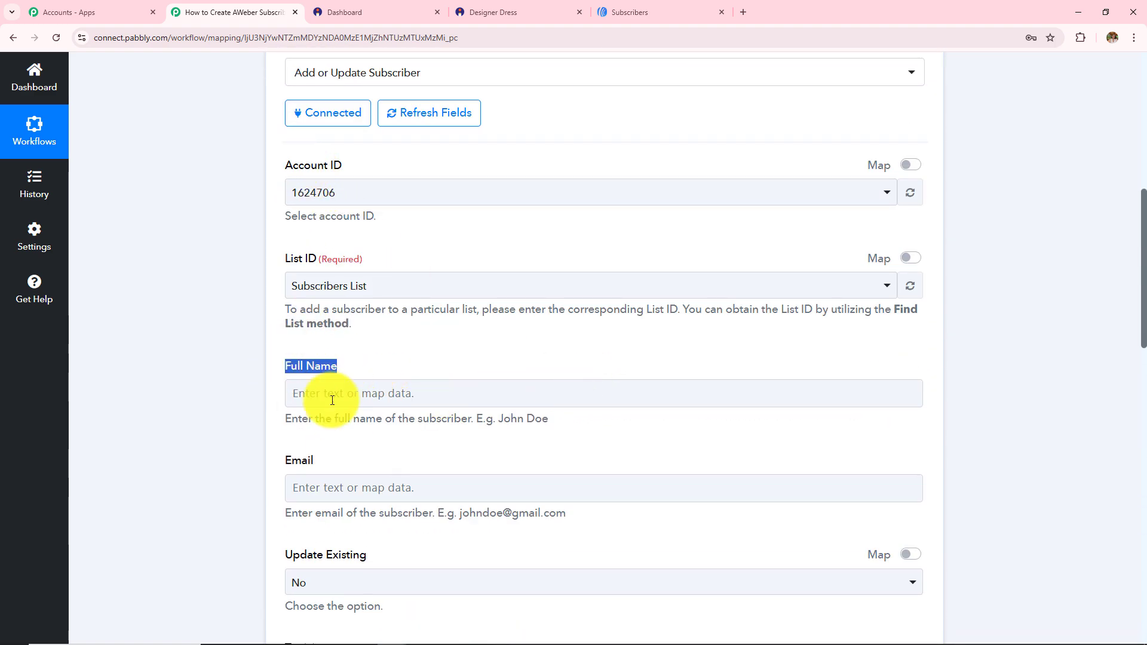
pyautogui.click(179, 278)
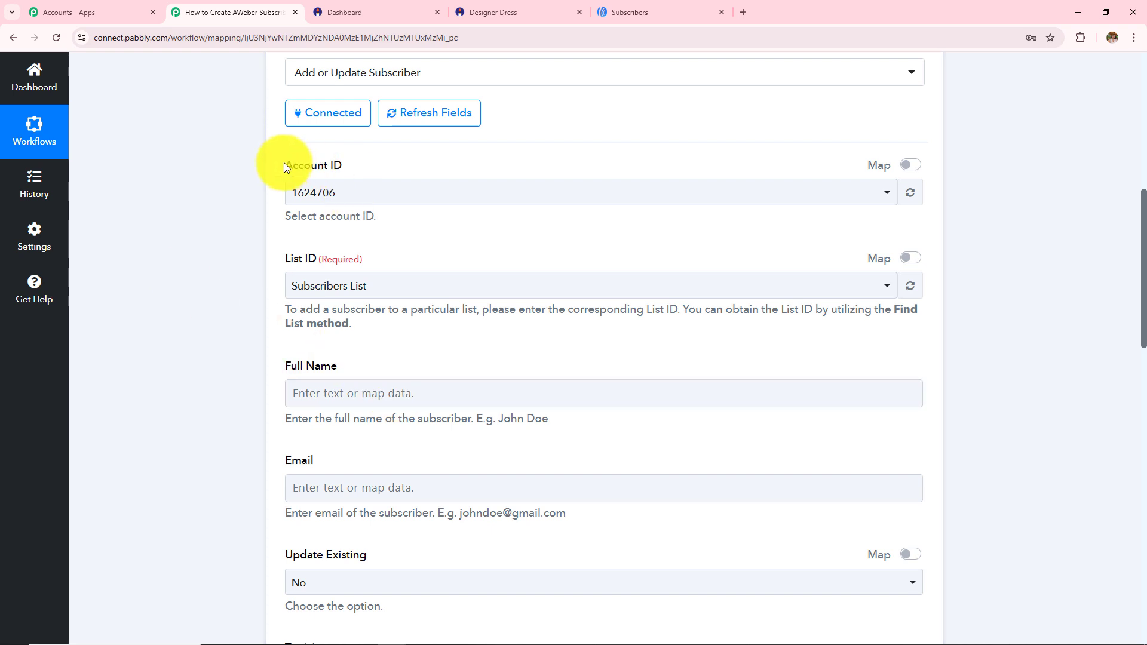
pyautogui.tripleClick(284, 166)
pyautogui.tripleClick(278, 259)
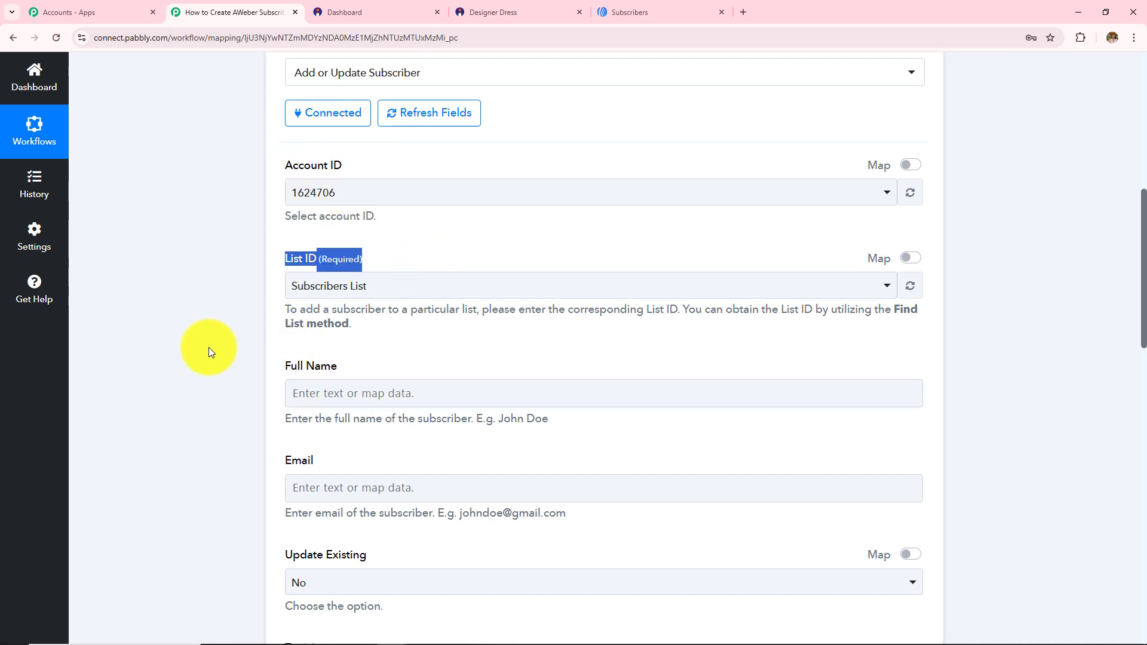
pyautogui.scroll(-2, 209, 351)
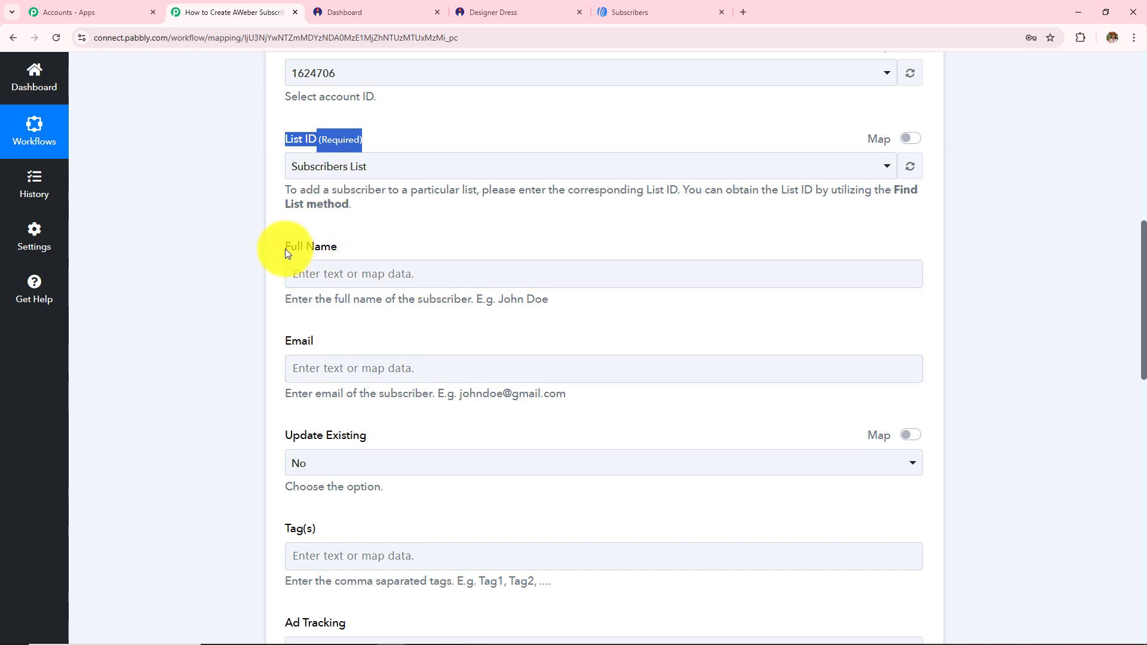
pyautogui.moveTo(286, 251); pyautogui.dragTo(357, 248)
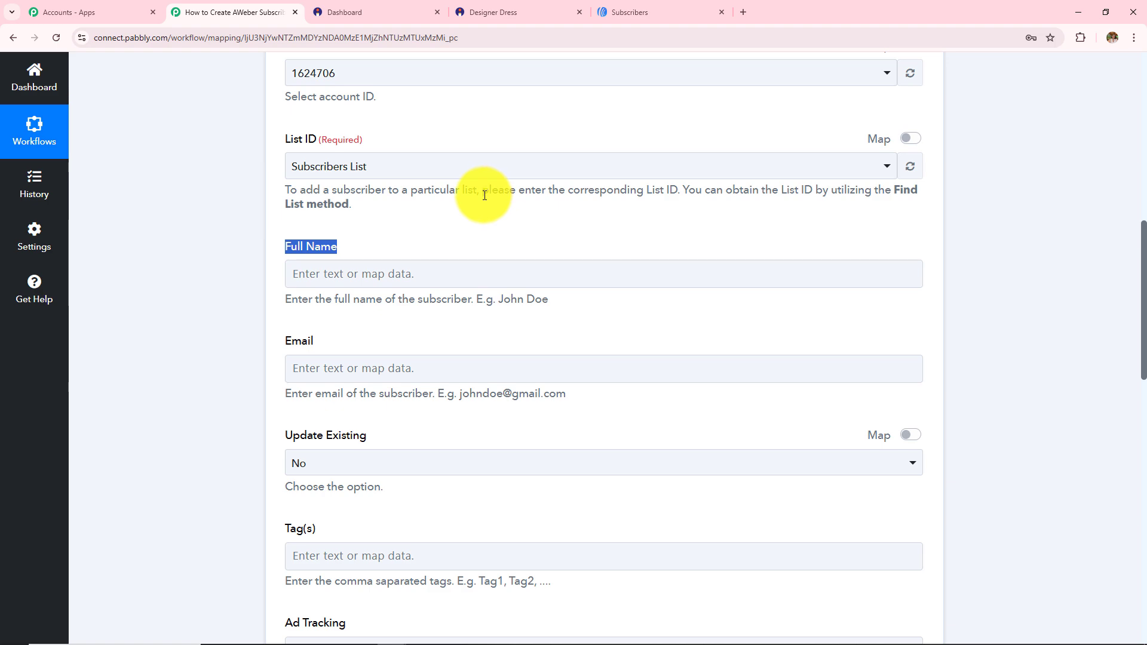
pyautogui.scroll(10, 460, 274)
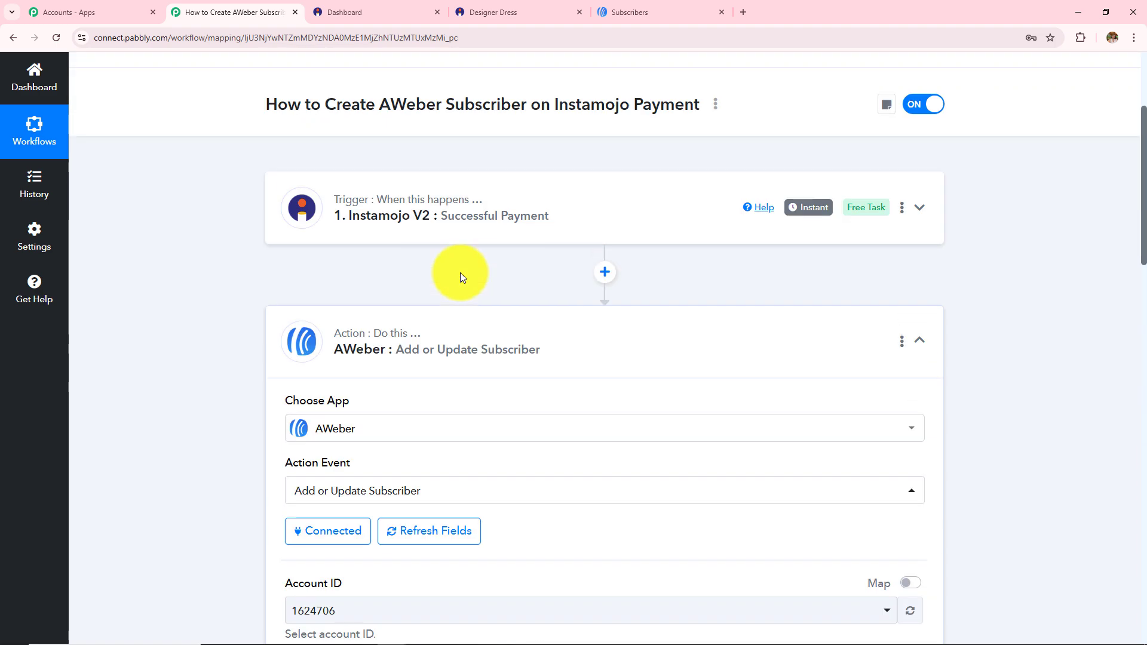
pyautogui.scroll(-12, 472, 308)
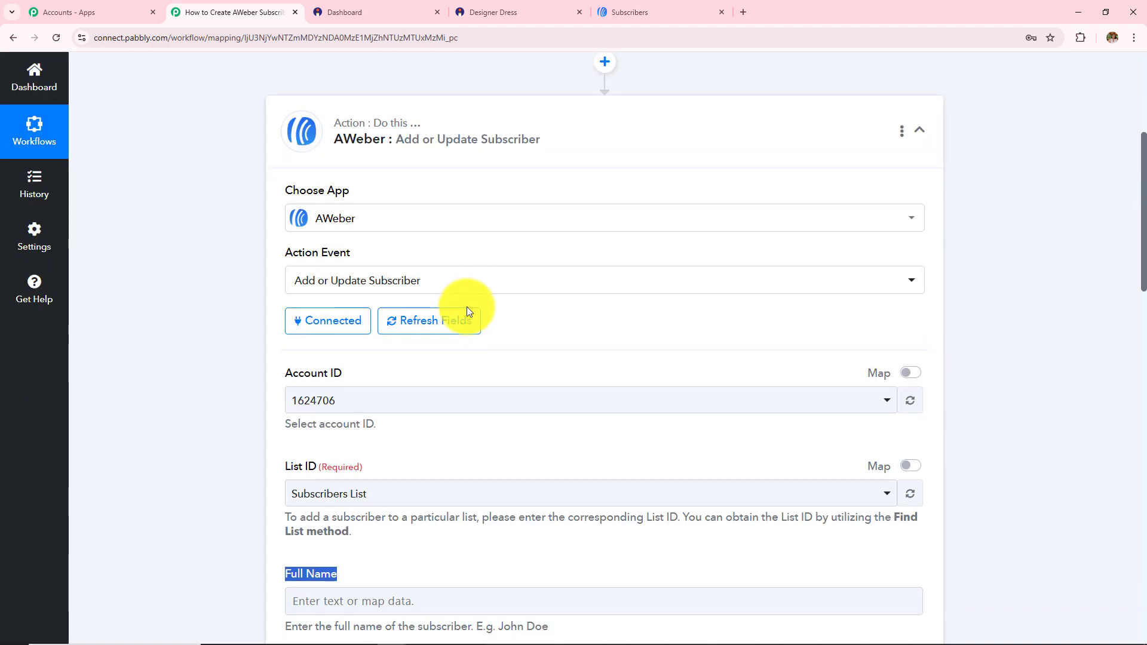
pyautogui.scroll(2, 469, 309)
# Map Full Name to the Instamojo V2 Buyer Name field
pyautogui.click(410, 239)
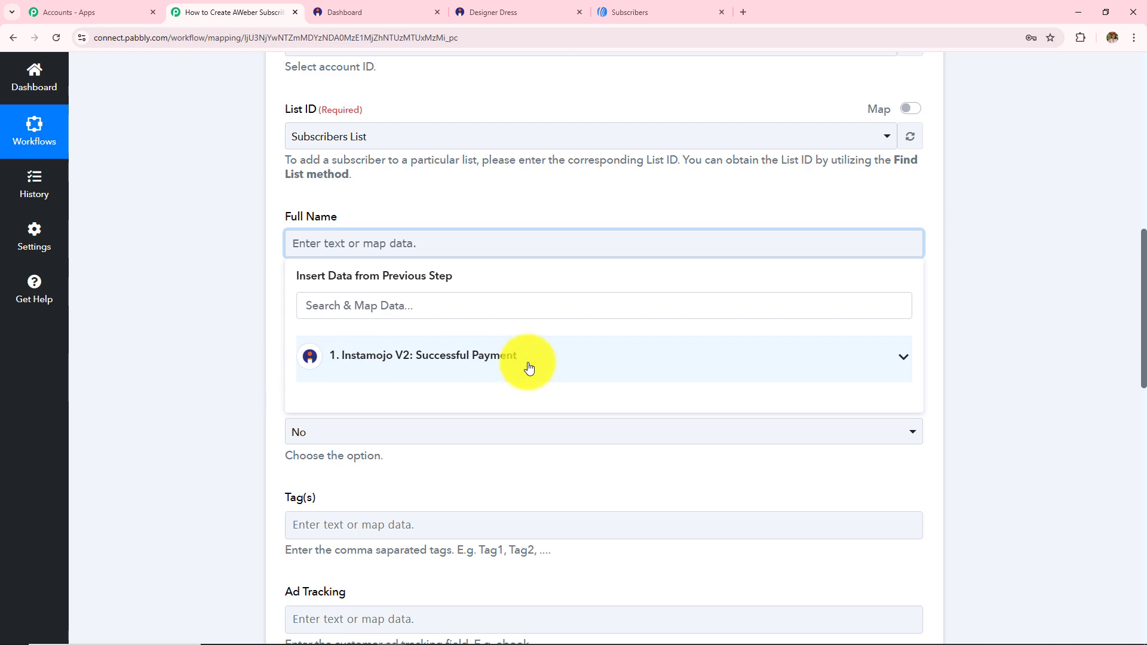
pyautogui.click(456, 365)
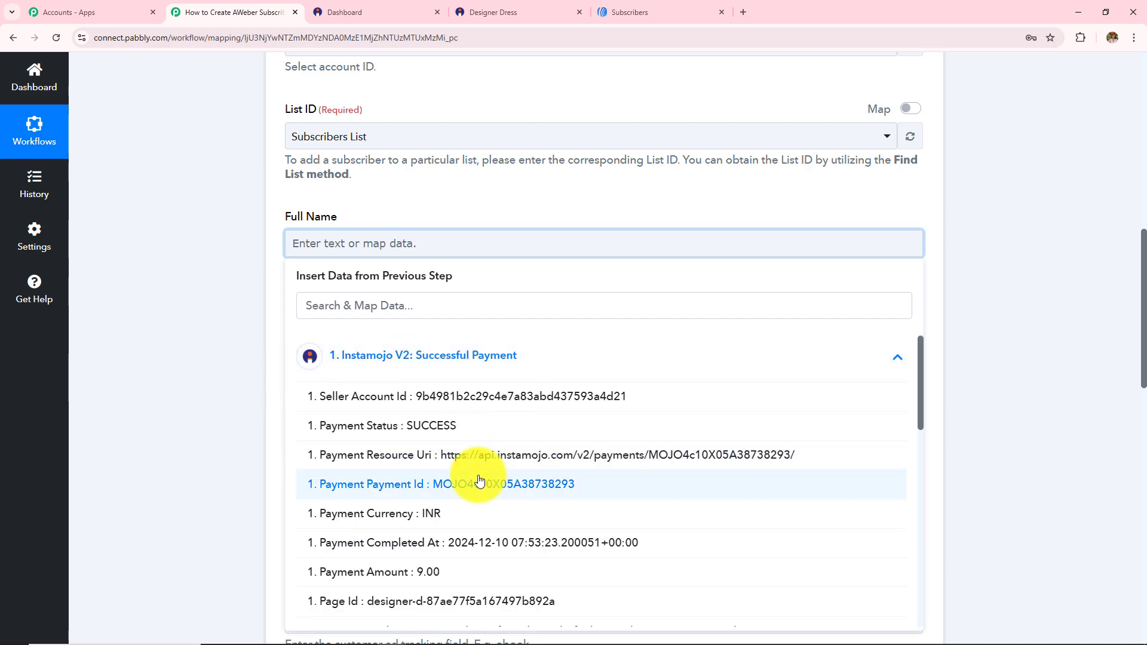
pyautogui.scroll(-4, 474, 476)
pyautogui.scroll(-6, 479, 481)
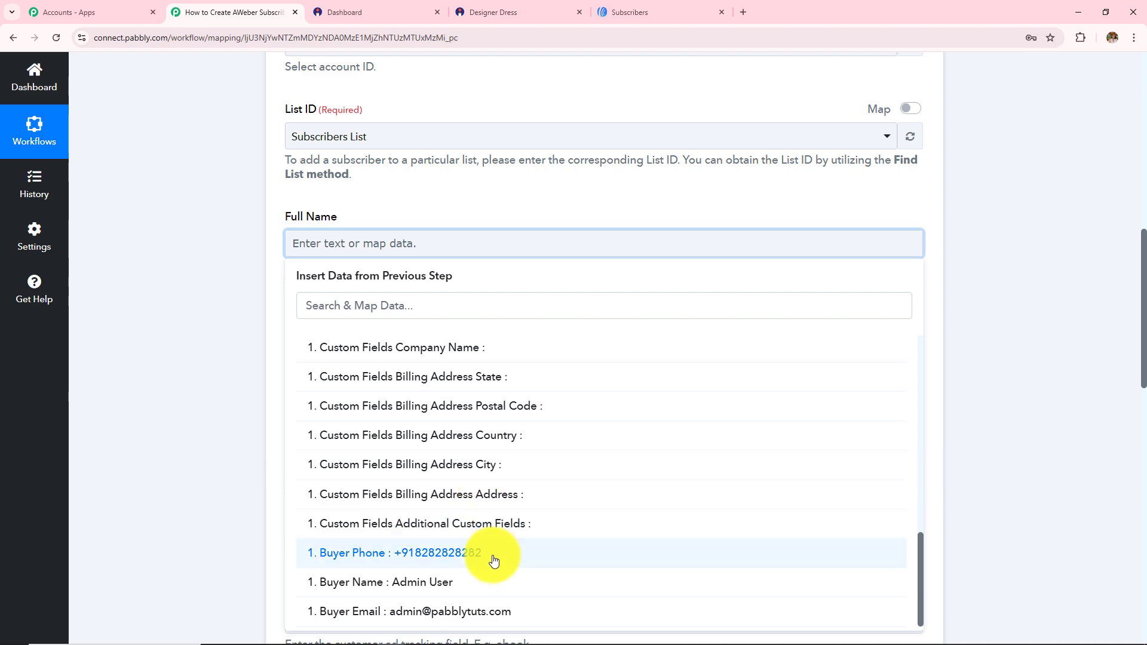
pyautogui.click(492, 582)
pyautogui.click(201, 367)
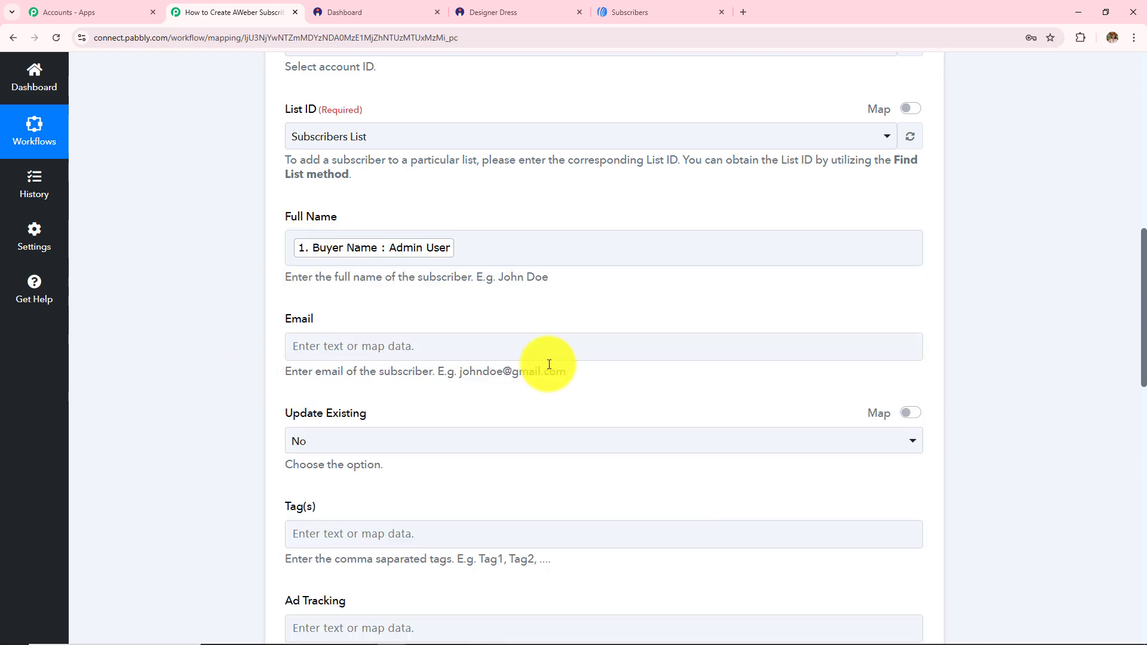
# Map Email to the Instamojo V2 Buyer Email field
pyautogui.click(440, 345)
pyautogui.click(463, 456)
pyautogui.scroll(-4, 580, 269)
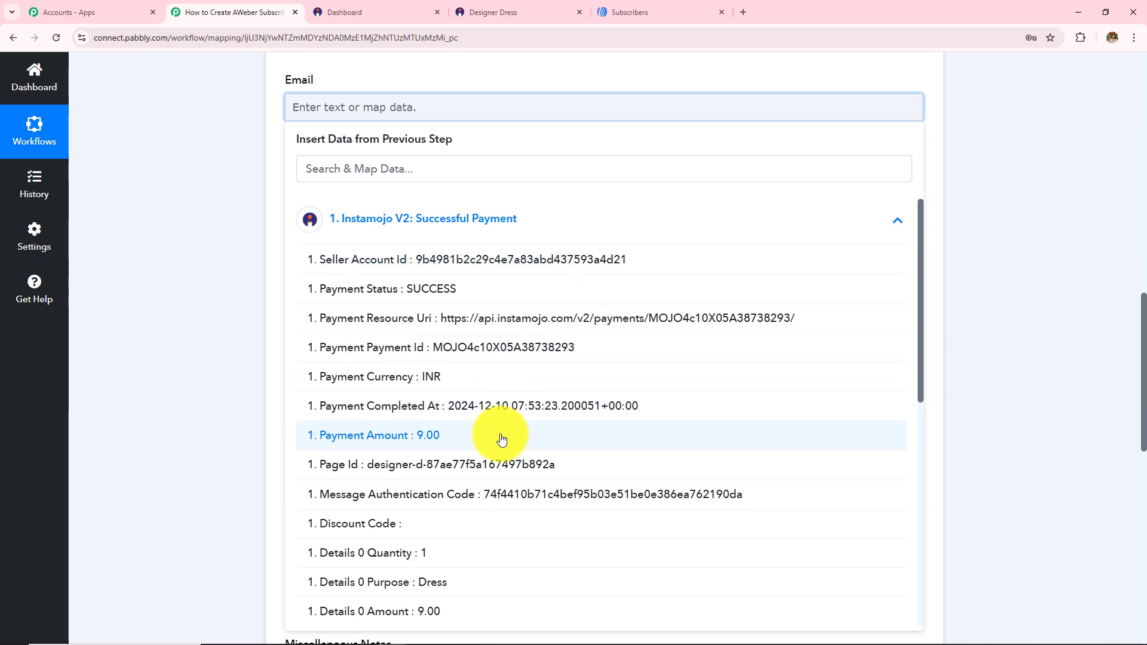
pyautogui.scroll(-5, 494, 440)
pyautogui.scroll(-3, 525, 555)
pyautogui.click(520, 588)
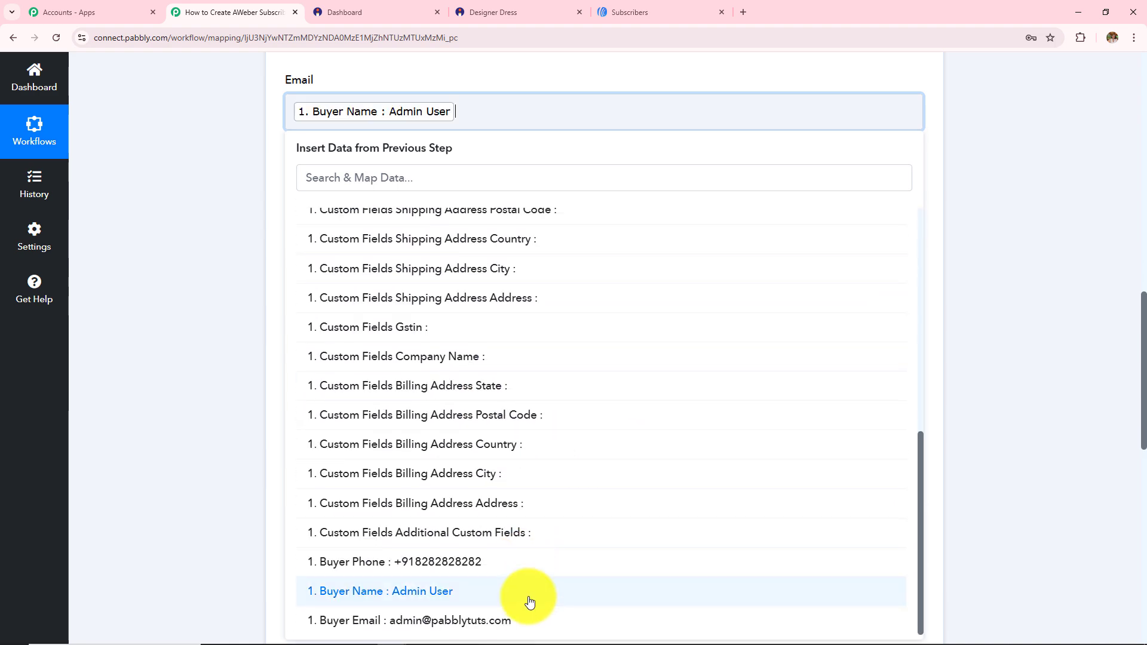
pyautogui.click(530, 621)
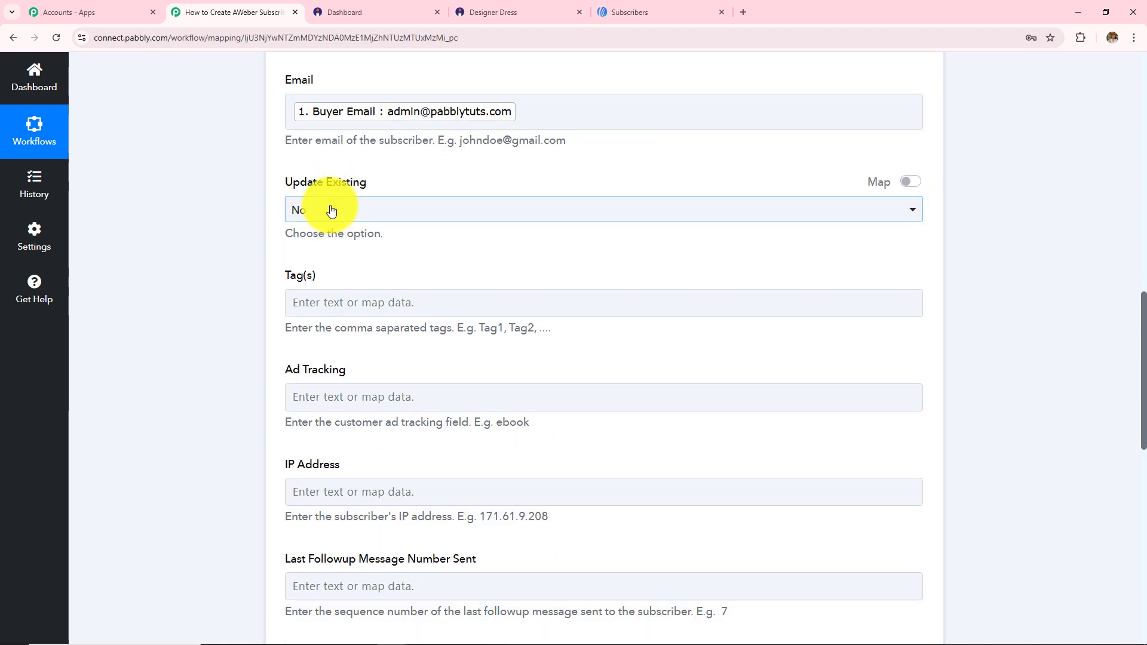
# Keep Update Existing at No and review the optional fields like Mobile Number and City
pyautogui.click(312, 215)
pyautogui.click(326, 280)
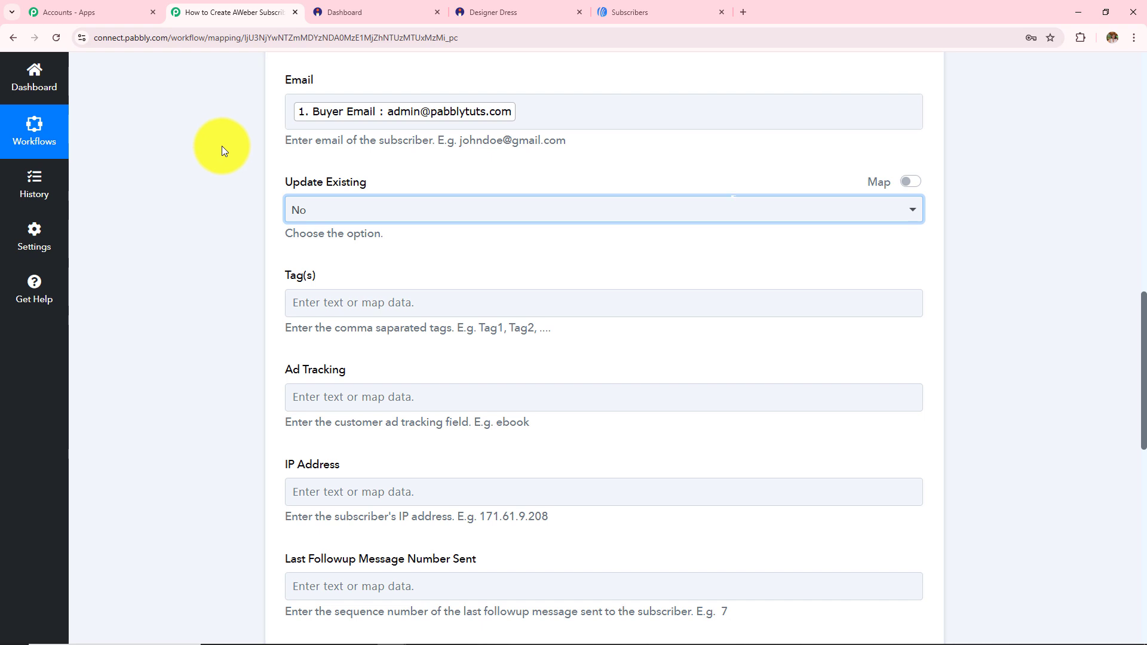
pyautogui.scroll(-2, 290, 291)
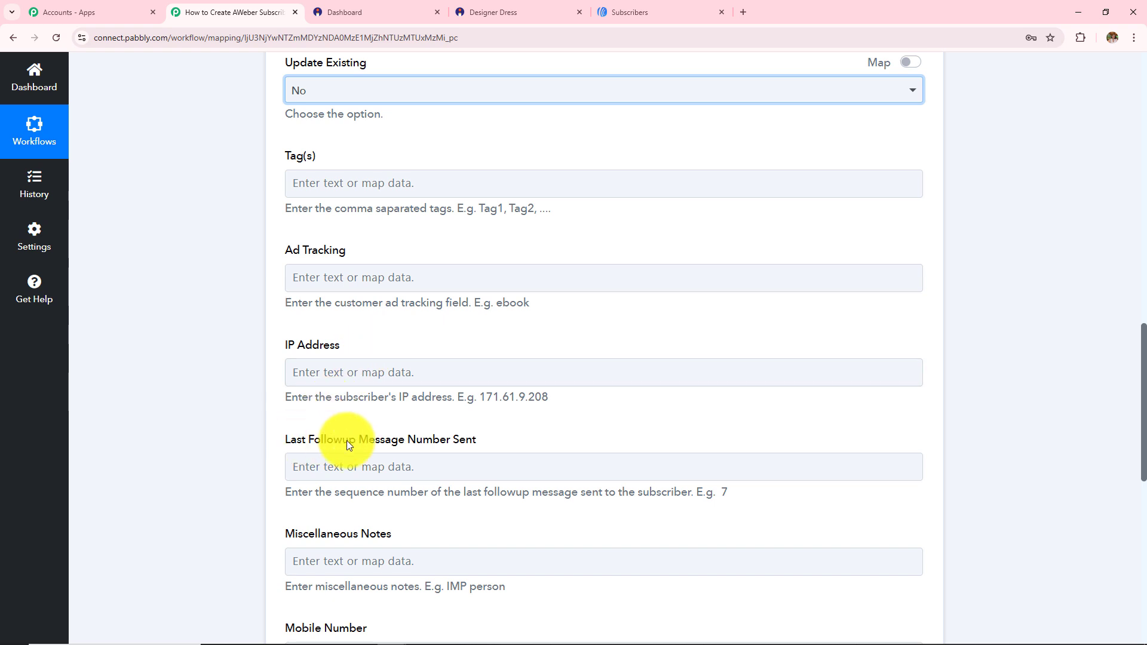
pyautogui.moveTo(279, 154); pyautogui.dragTo(486, 448)
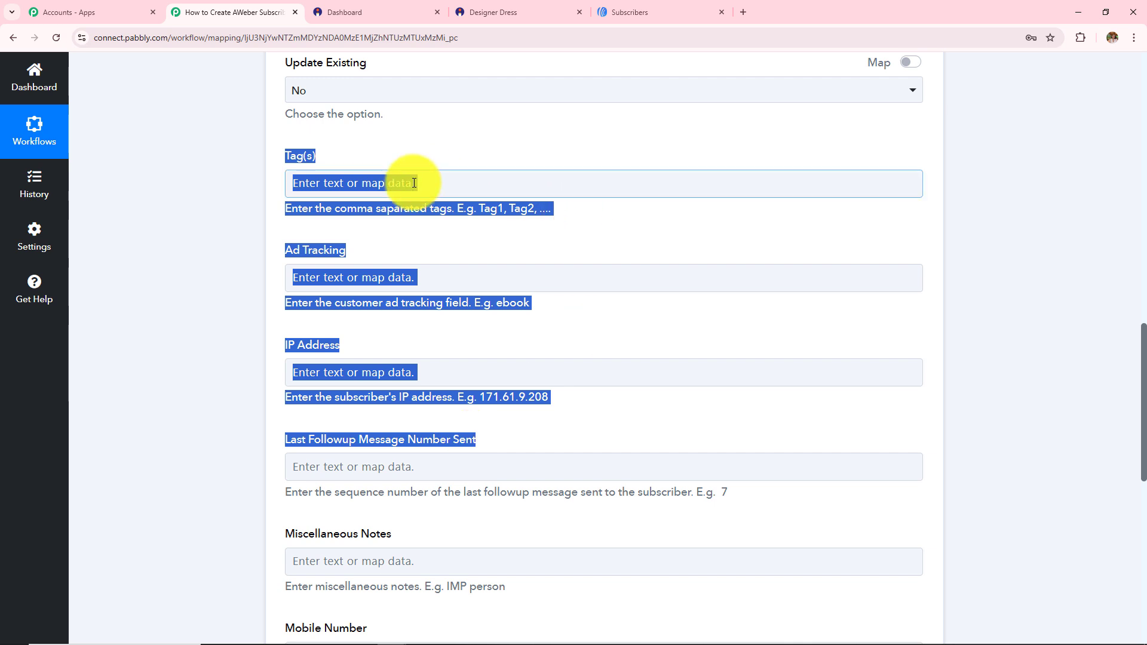
pyautogui.scroll(-2, 300, 418)
pyautogui.moveTo(397, 421); pyautogui.dragTo(281, 417)
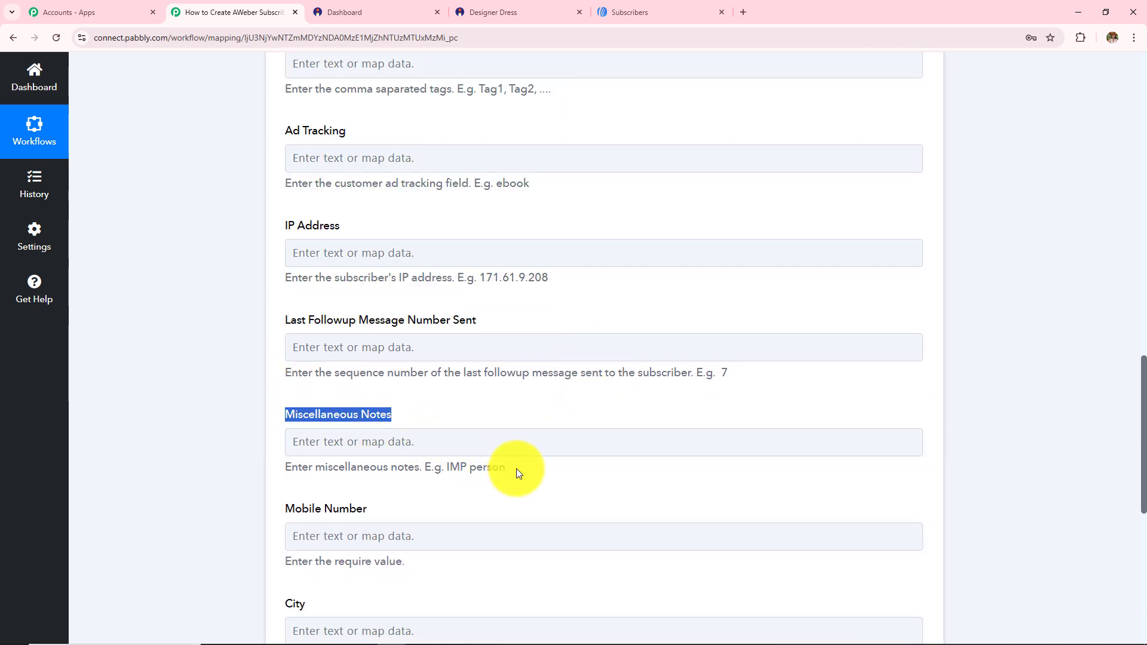
pyautogui.scroll(2, 516, 468)
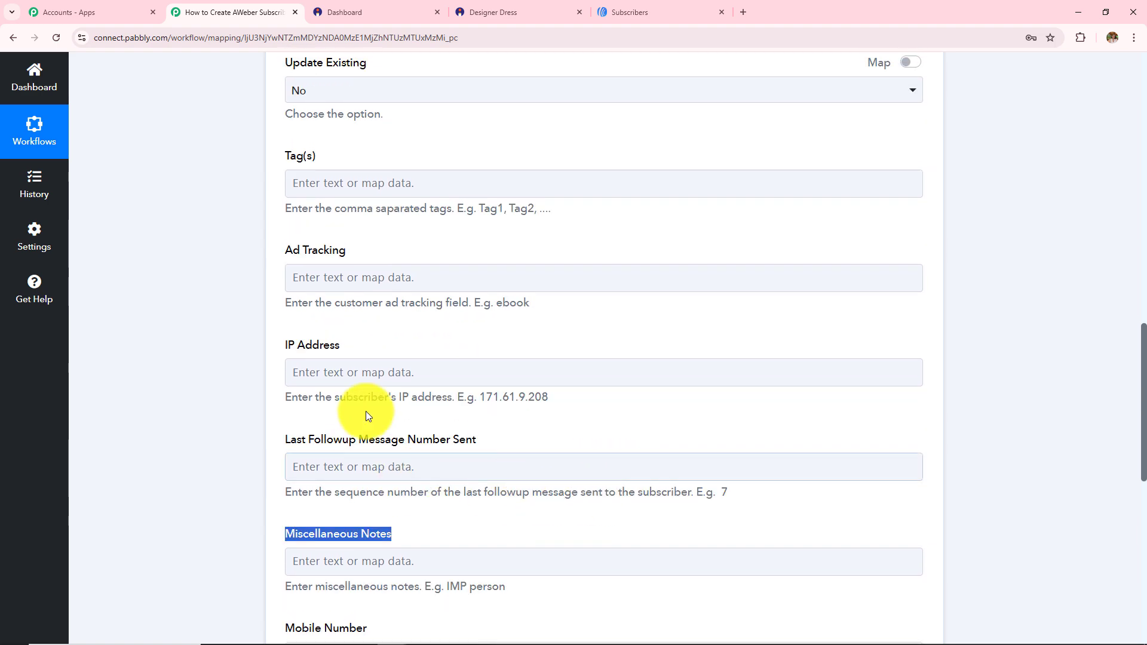
pyautogui.scroll(-6, 371, 295)
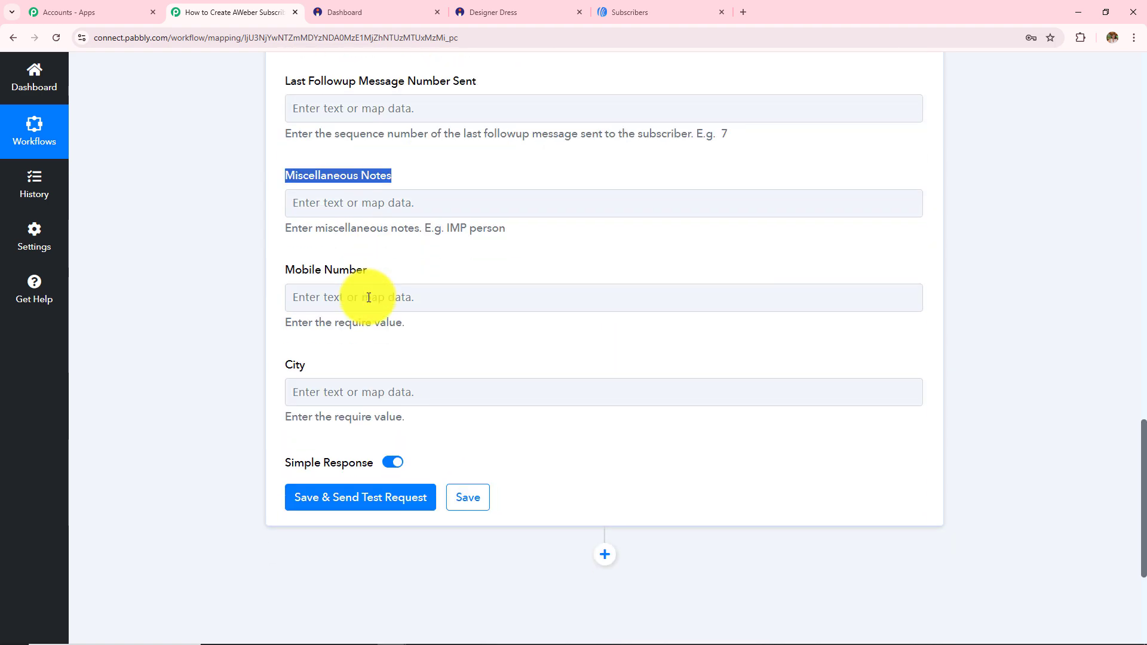
# Map Mobile Number to the Instamojo V2 Buyer Phone field
pyautogui.click(369, 297)
pyautogui.click(431, 405)
pyautogui.scroll(-3, 566, 276)
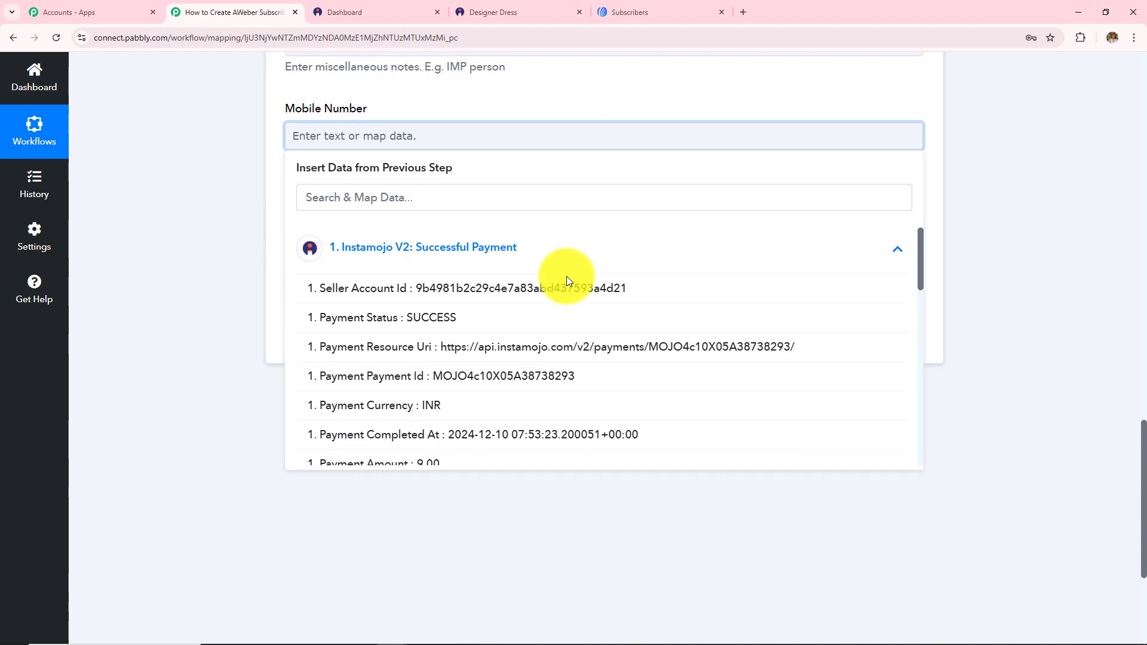
pyautogui.scroll(-8, 471, 445)
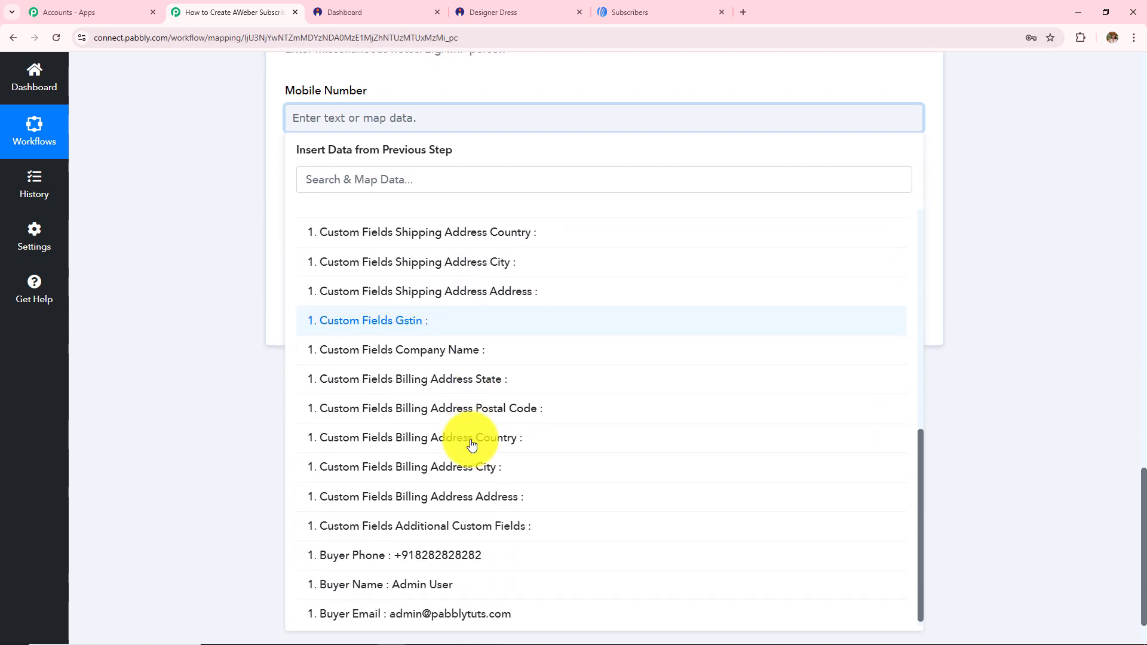
pyautogui.click(481, 553)
pyautogui.click(193, 376)
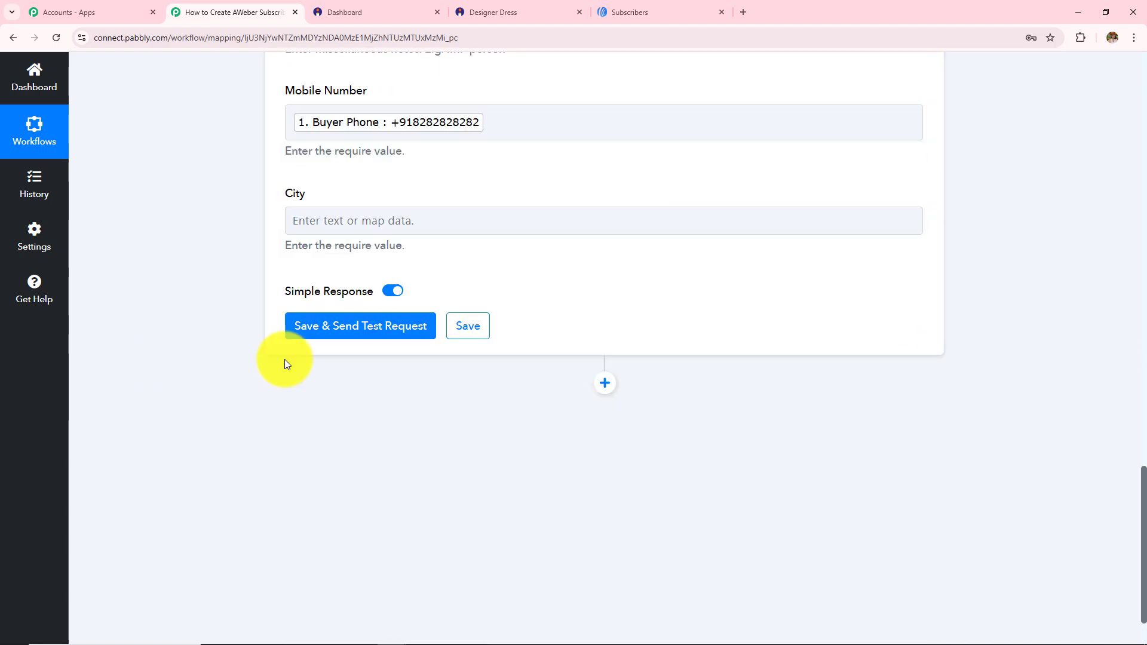
# Review the AWeber form, checking the mapped Mobile Number and empty City field
pyautogui.scroll(1, 489, 342)
pyautogui.scroll(8, 488, 341)
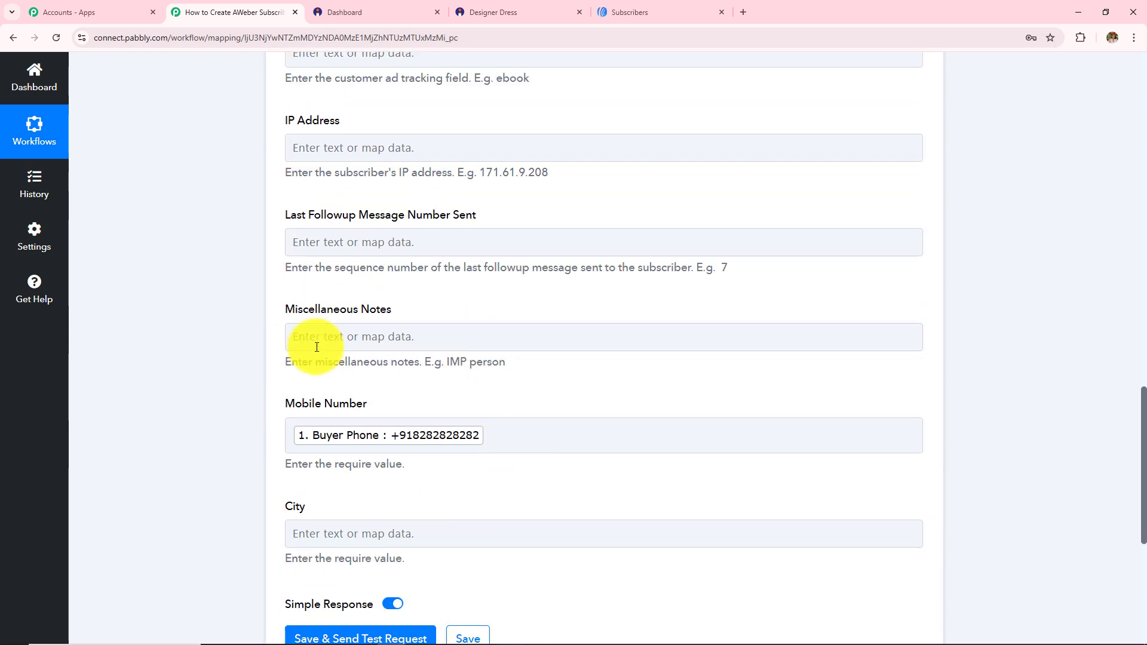
pyautogui.scroll(7, 316, 347)
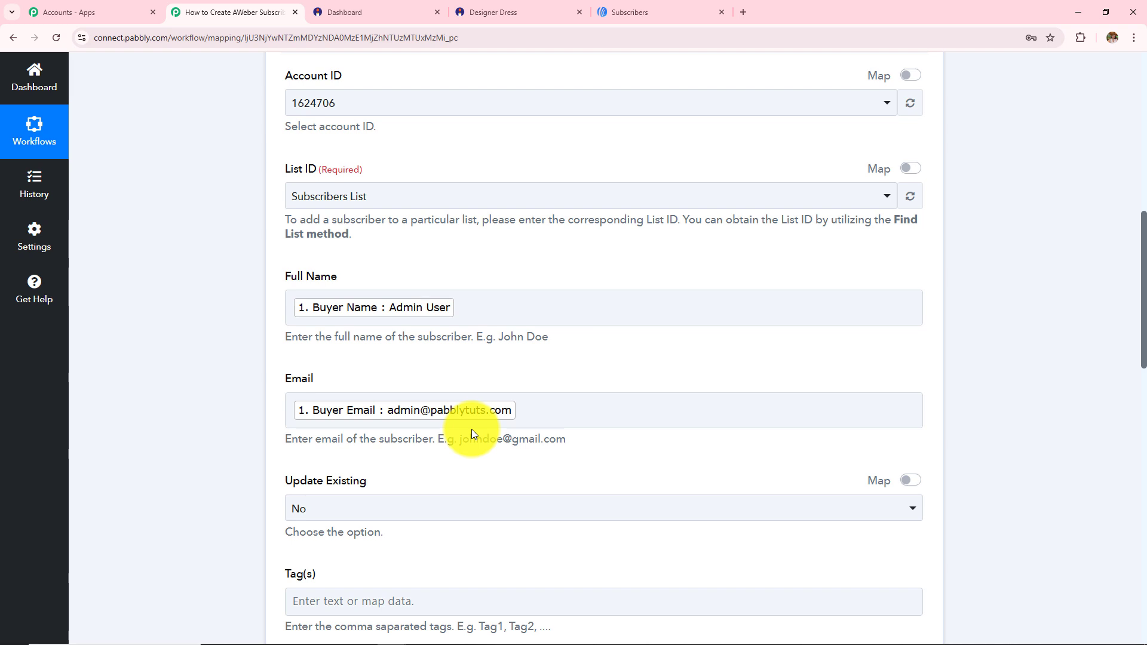
pyautogui.scroll(1, 471, 429)
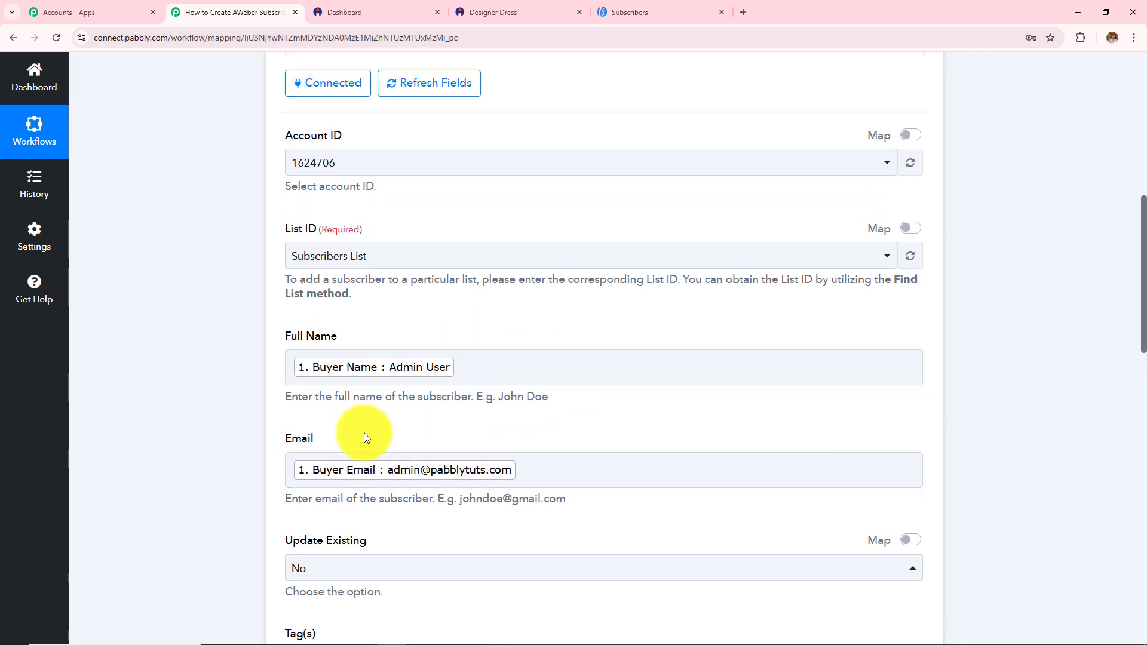
pyautogui.scroll(-5, 471, 328)
pyautogui.scroll(-8, 472, 331)
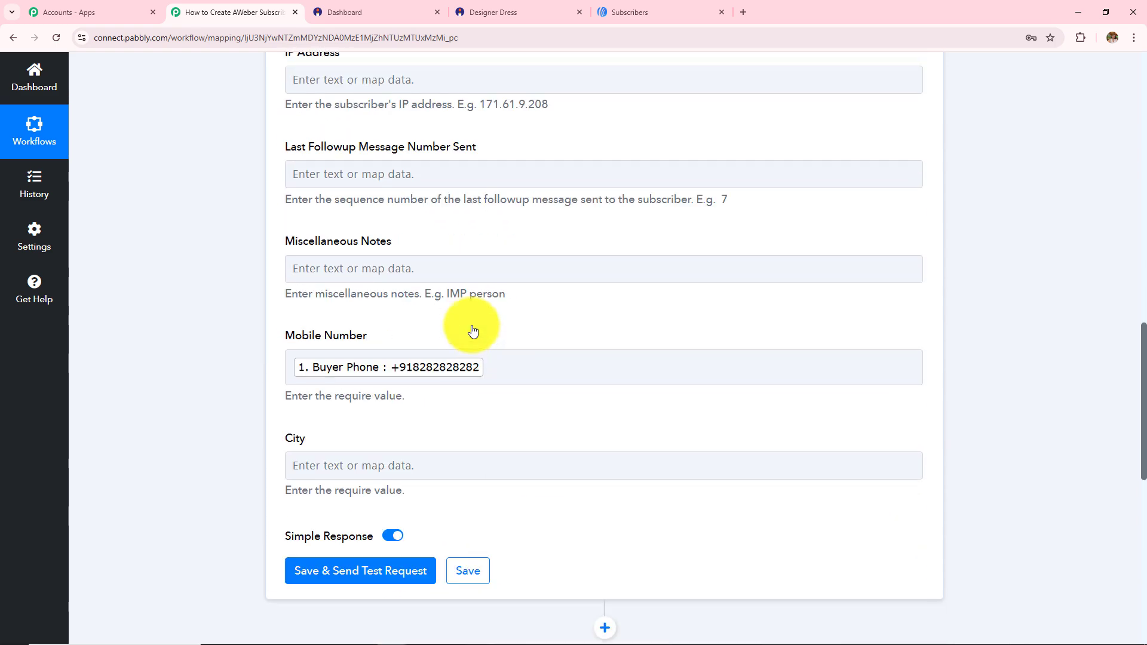
pyautogui.click(420, 371)
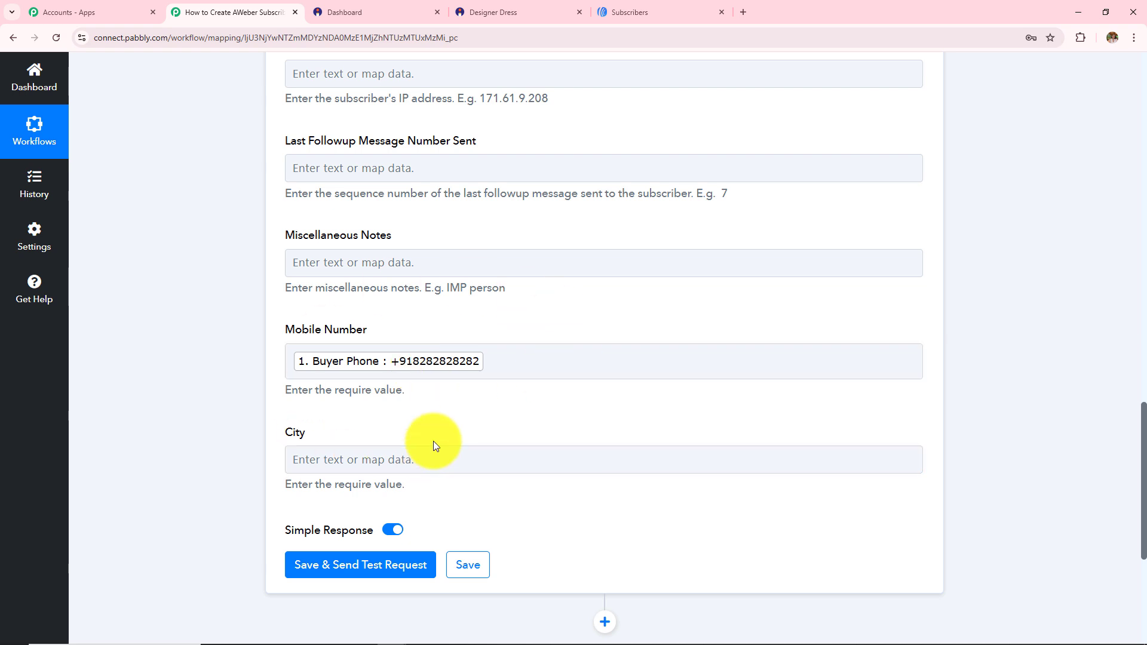
pyautogui.scroll(13, 440, 436)
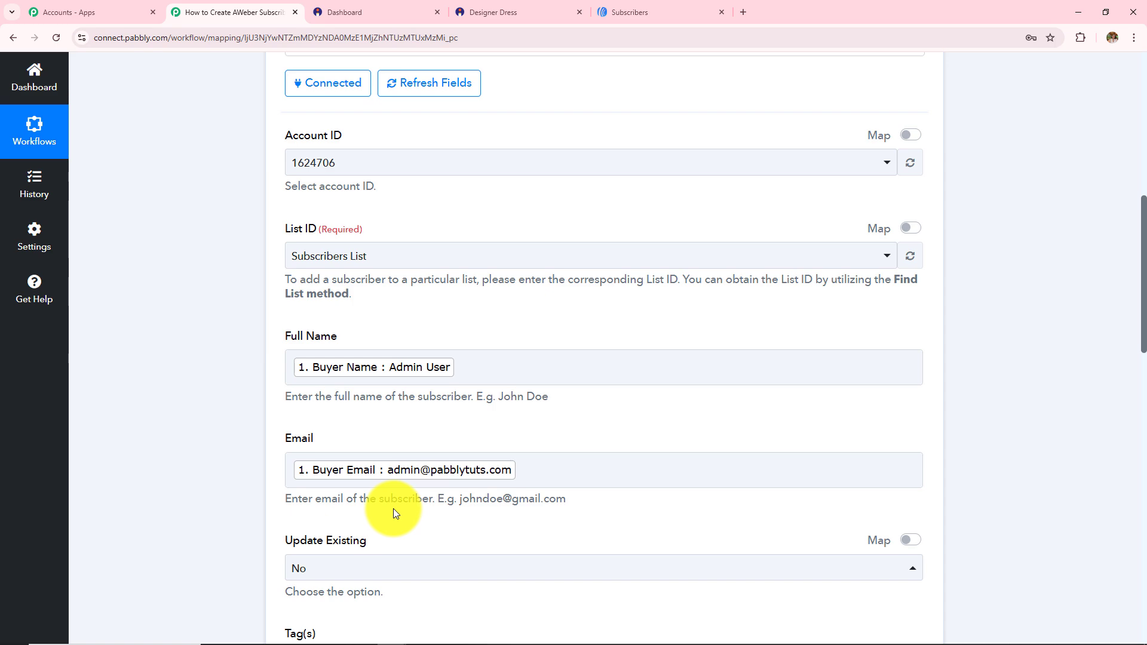
pyautogui.scroll(-4, 547, 387)
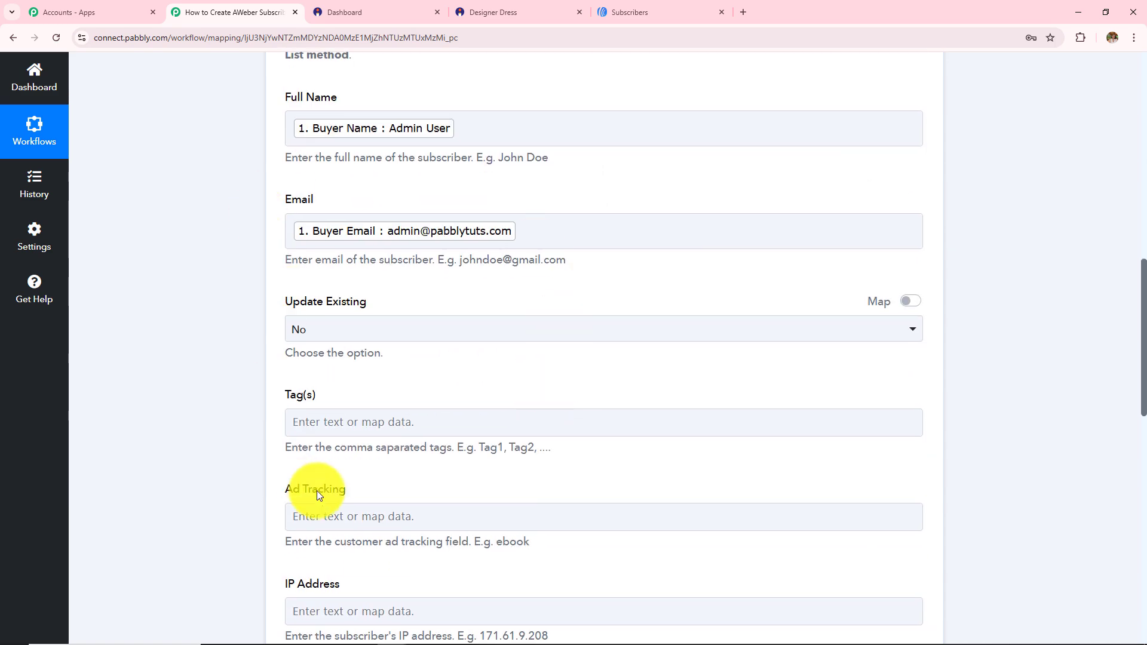
pyautogui.scroll(-12, 399, 471)
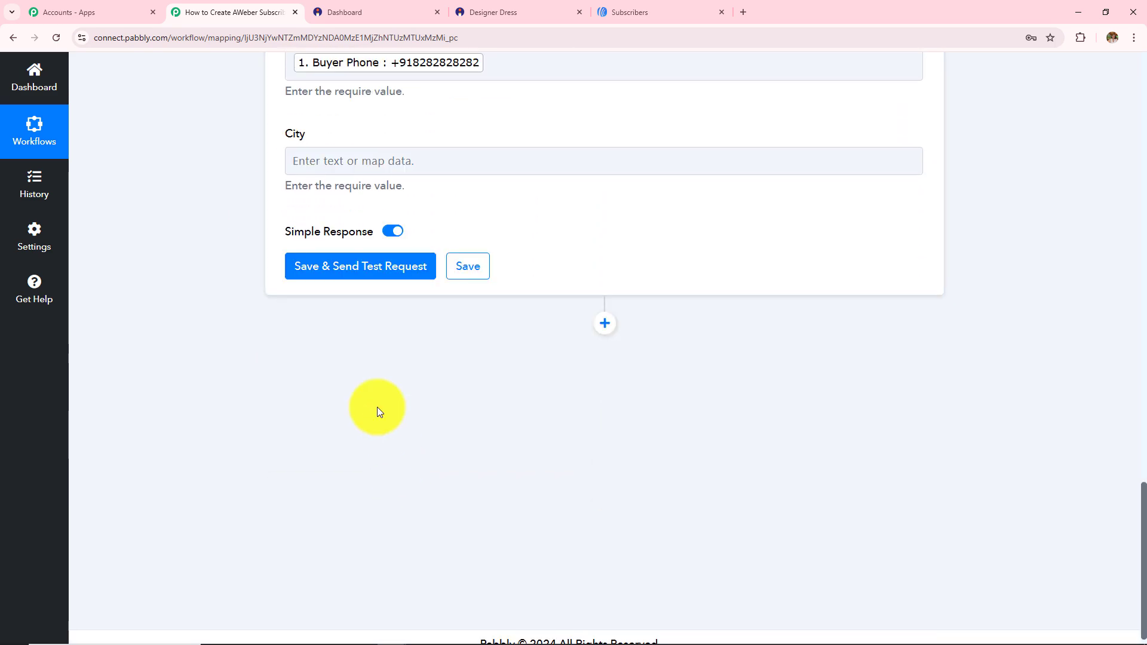
# Save the AWeber step and send a test request (HTTP 201), then view AWeber's subscriber list
pyautogui.click(343, 272)
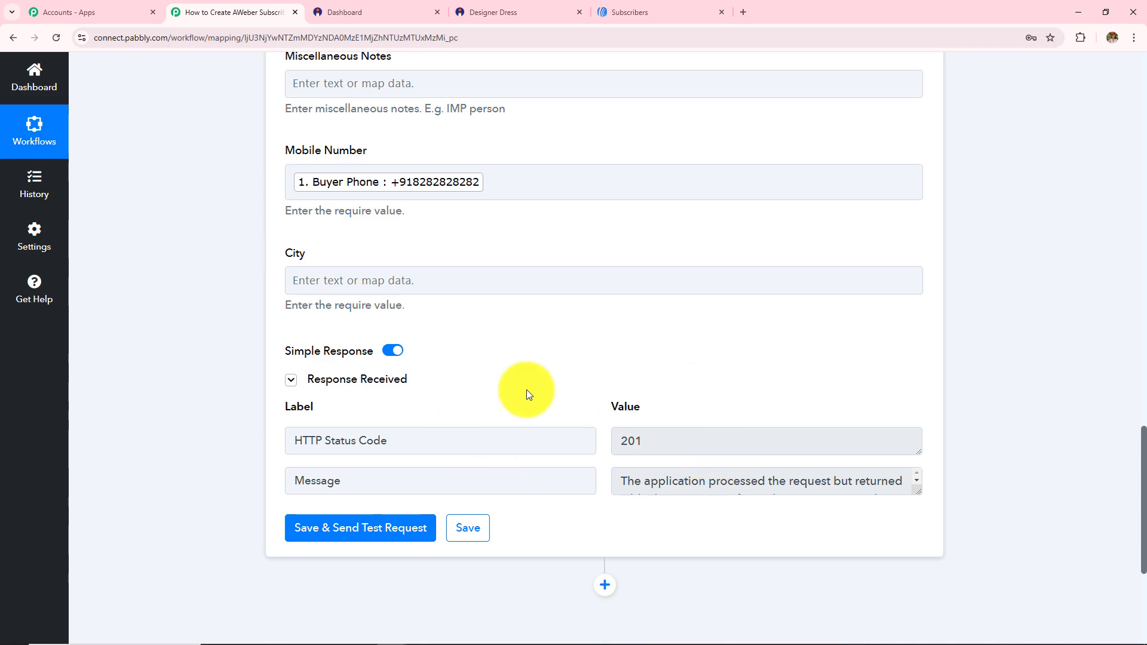
pyautogui.hotkey('ctrl', '5')
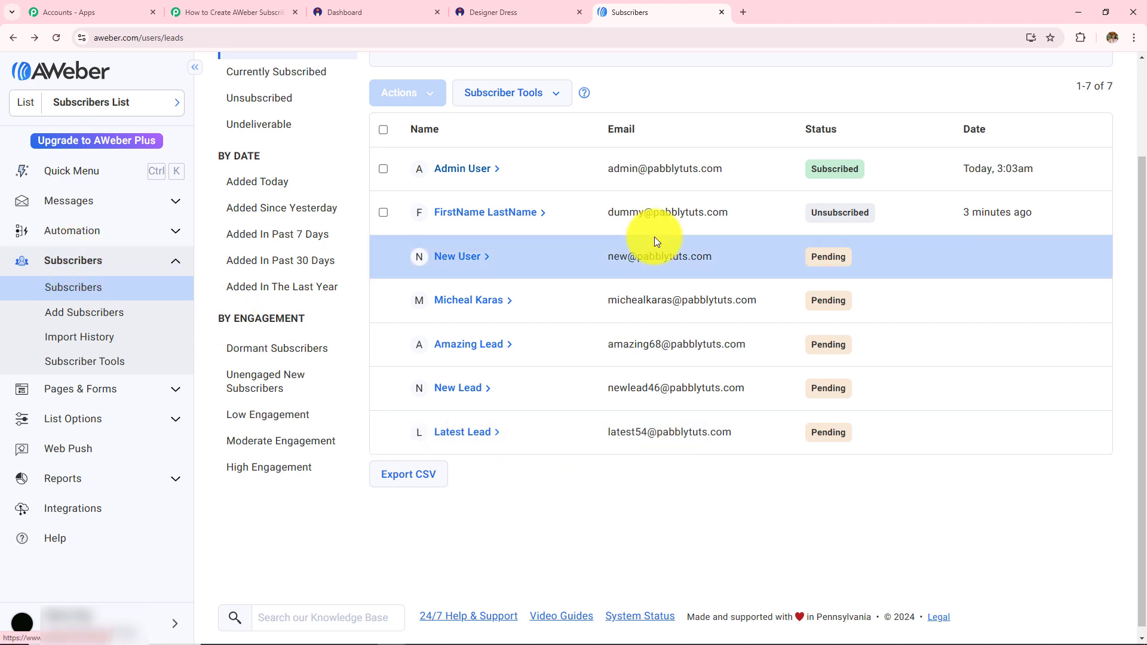
# Open the newest subscriber's information to confirm the API-added mobile number, then return to Pabbly
pyautogui.click(482, 173)
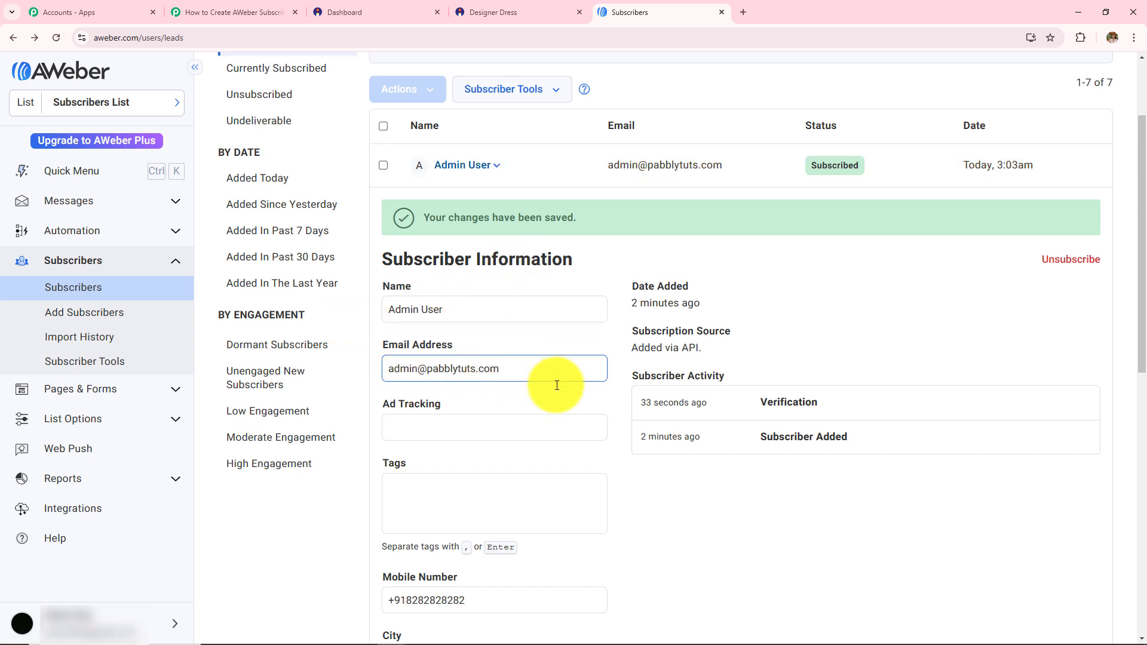
pyautogui.scroll(-3, 438, 446)
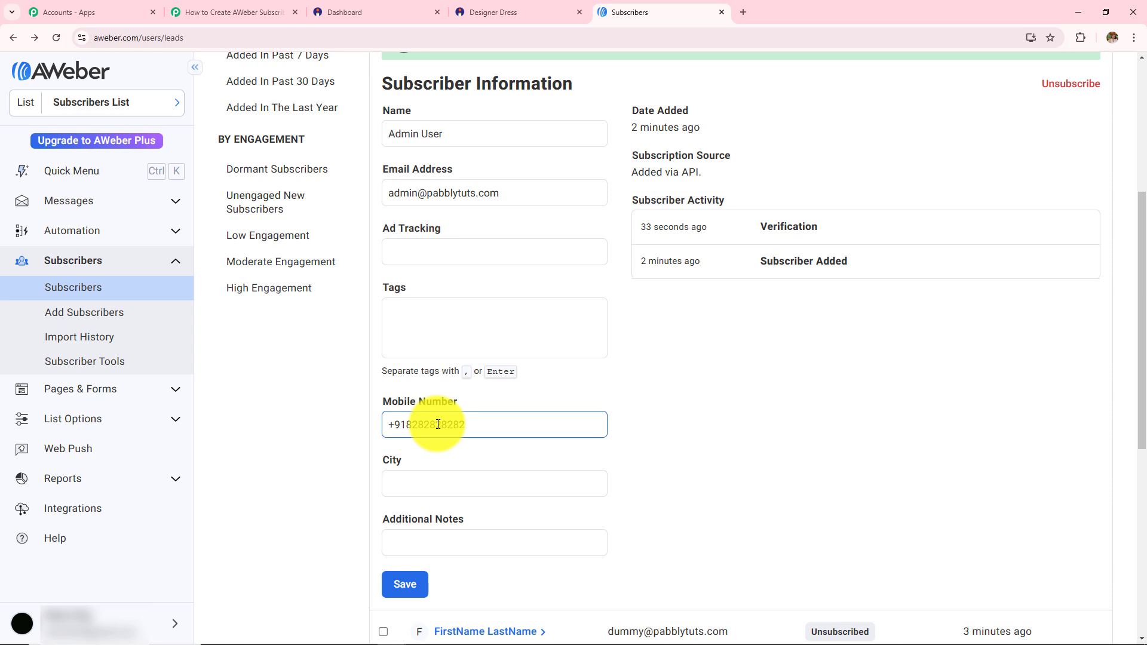
pyautogui.click(251, 11)
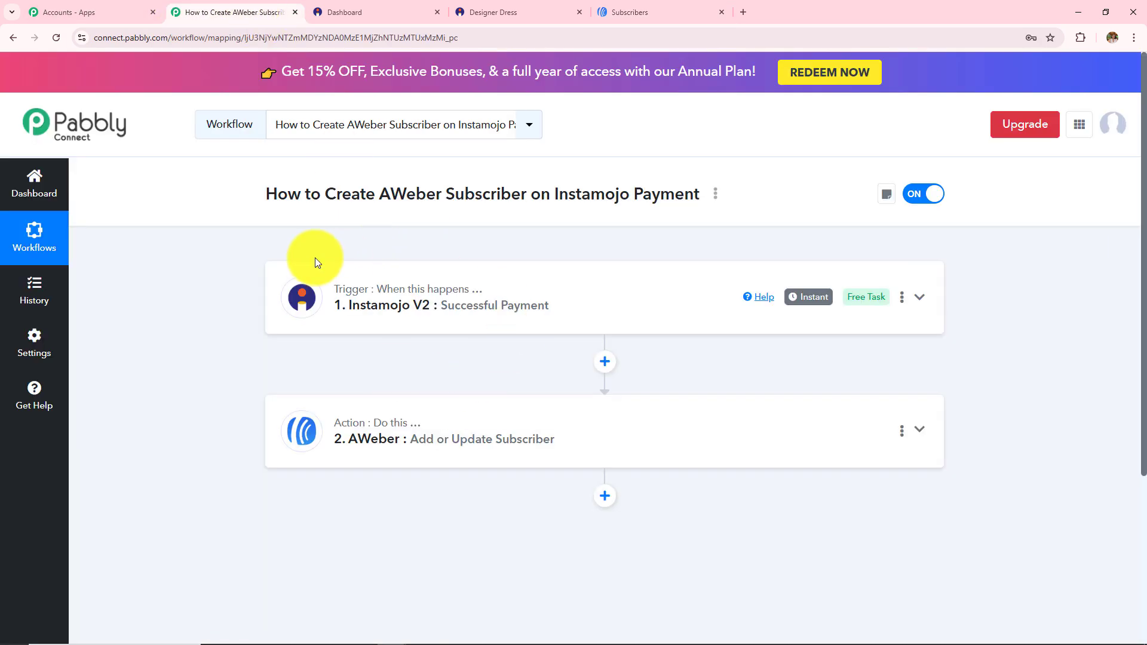
# Expand the Instamojo trigger card and scroll down to the AWeber action card
pyautogui.click(567, 309)
pyautogui.scroll(-5, 288, 216)
pyautogui.scroll(5, 281, 448)
pyautogui.scroll(-5, 436, 556)
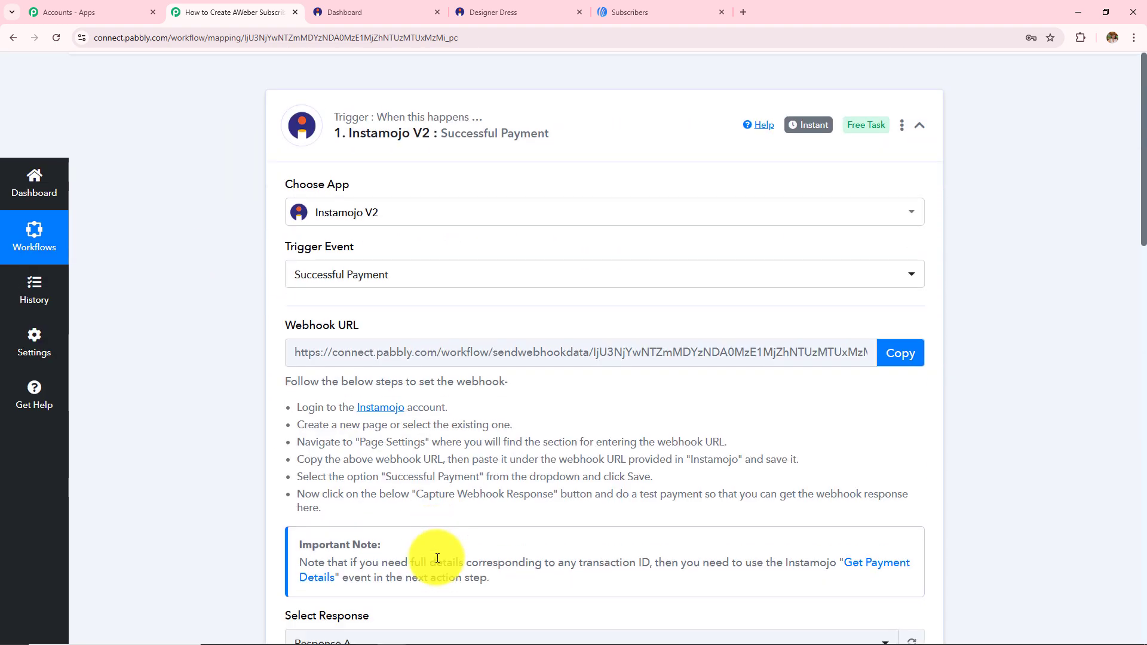
pyautogui.scroll(2, 437, 557)
pyautogui.scroll(3, 437, 557)
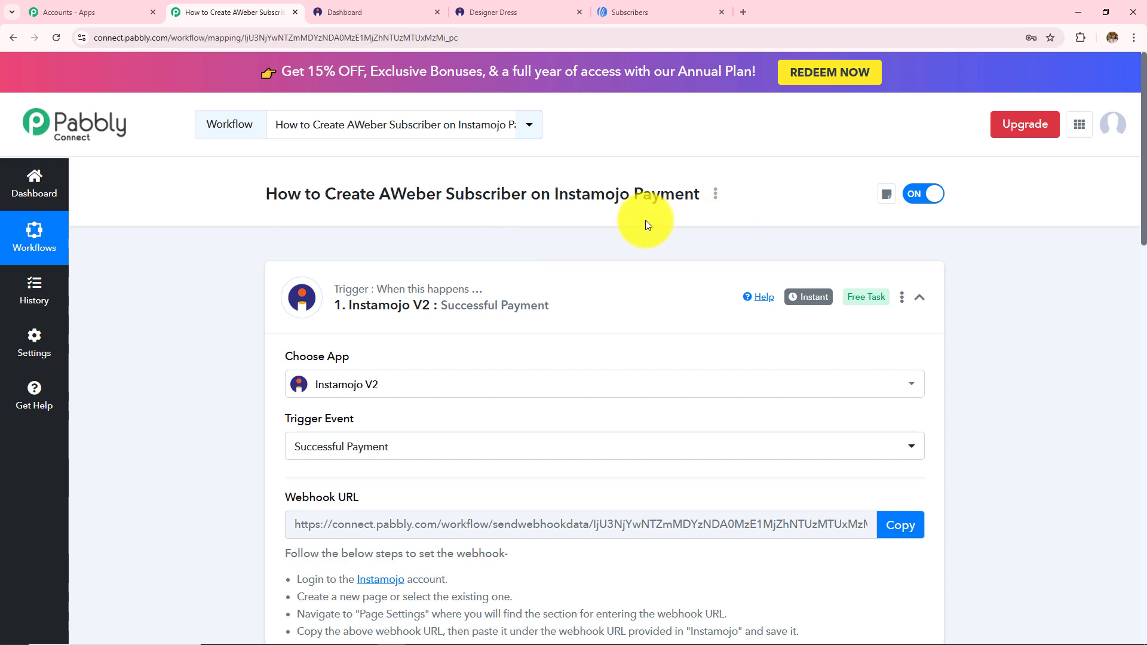
pyautogui.scroll(-12, 669, 361)
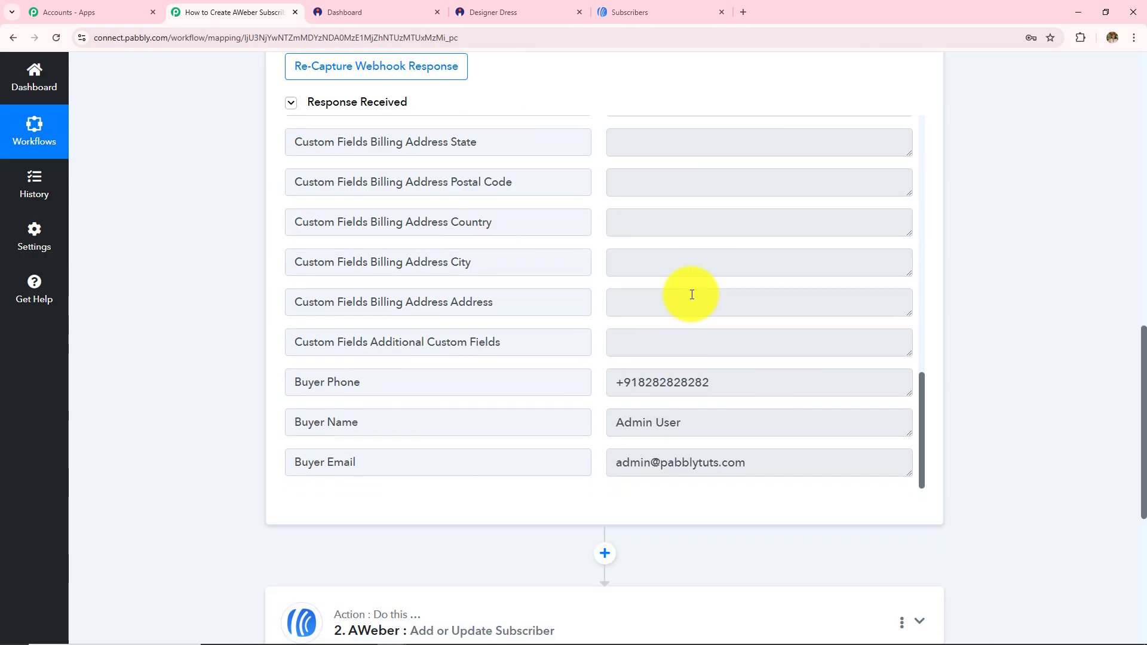
pyautogui.scroll(-4, 932, 395)
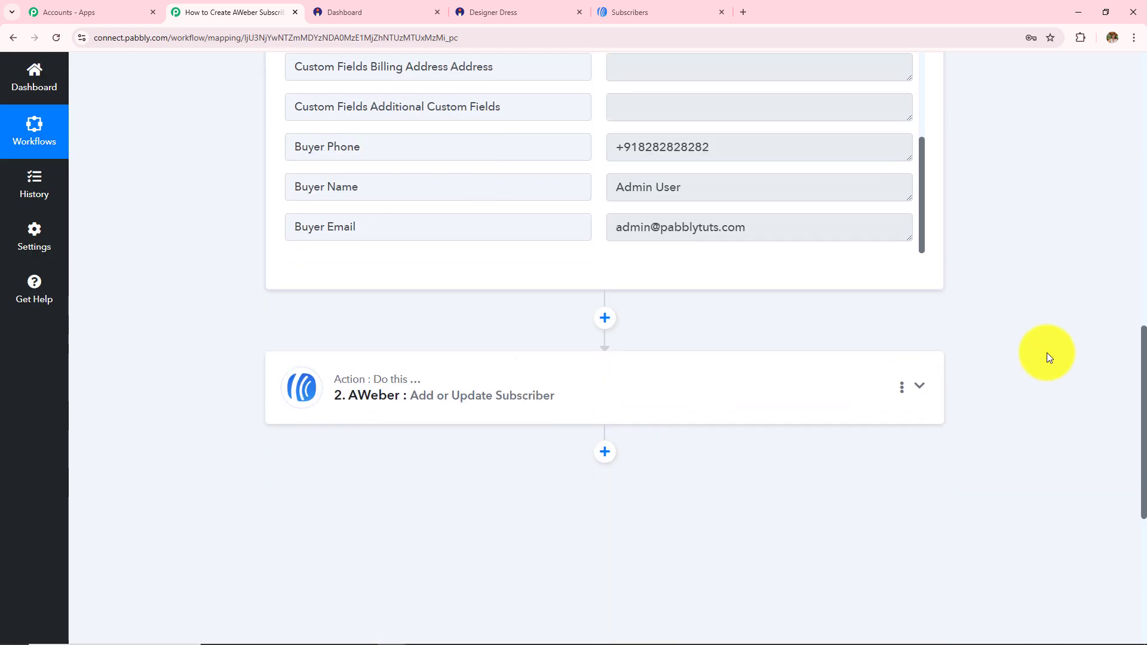
pyautogui.scroll(-1, 1016, 350)
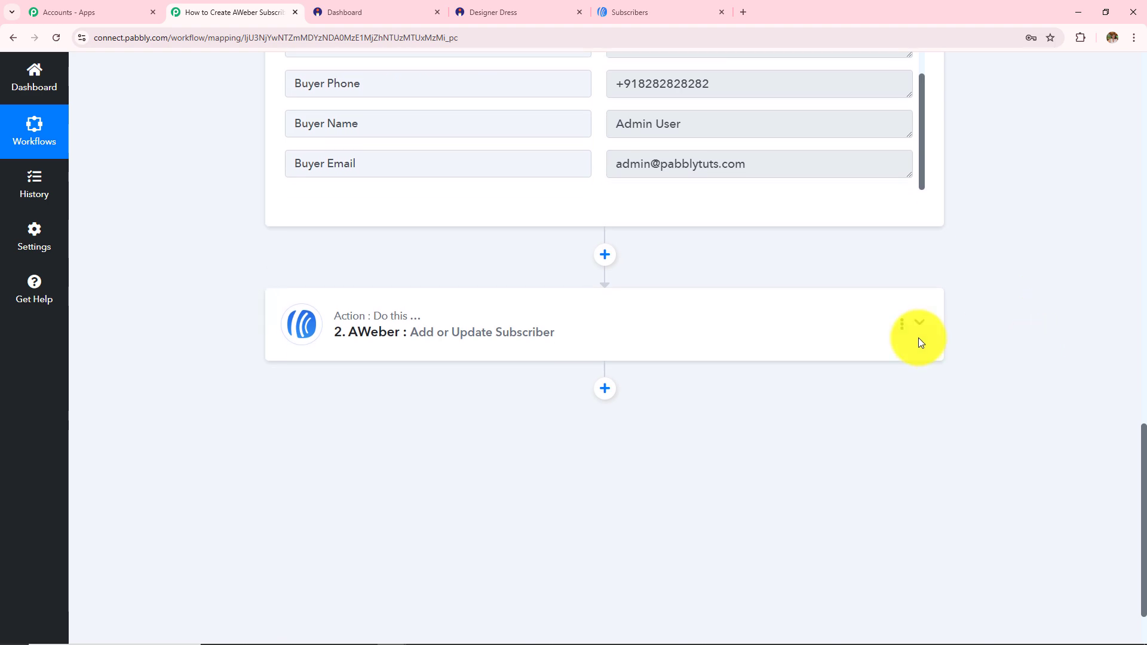
# Expand the AWeber action and resend its test request, getting HTTP 201 again
pyautogui.click(481, 333)
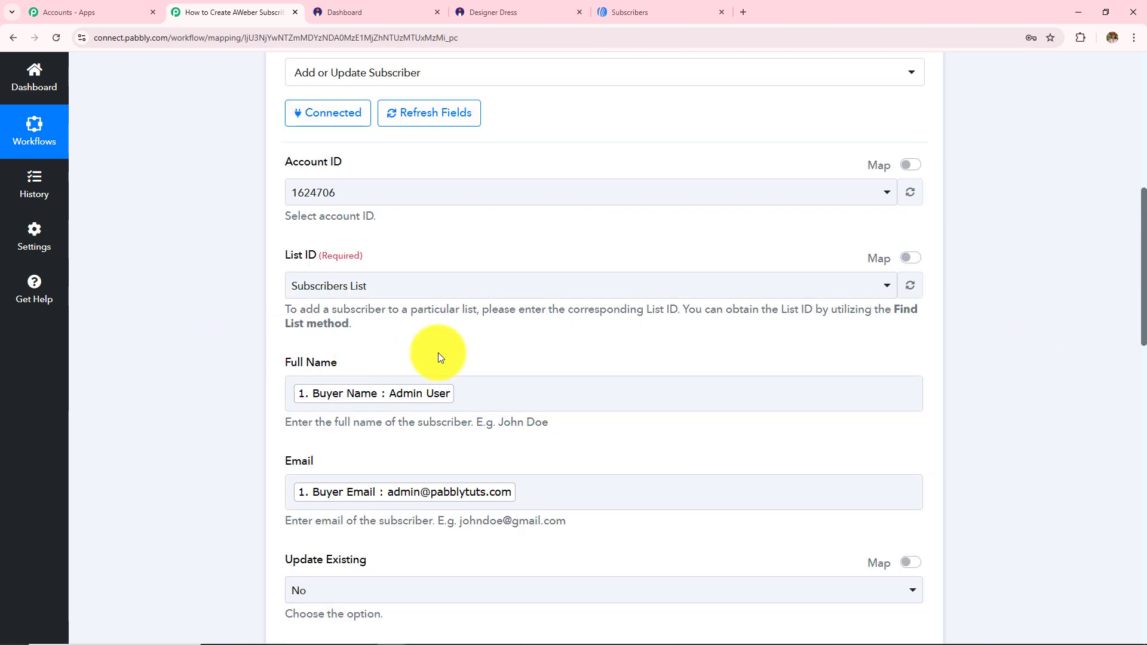
pyautogui.scroll(-5, 435, 439)
pyautogui.scroll(-7, 435, 438)
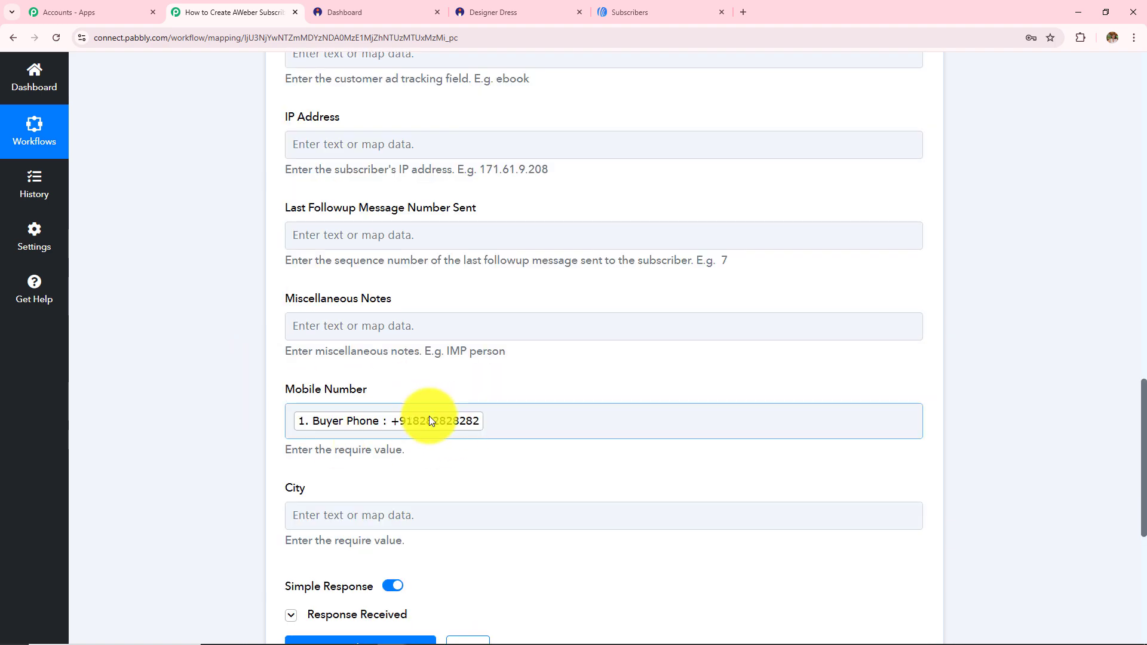
pyautogui.scroll(-3, 503, 437)
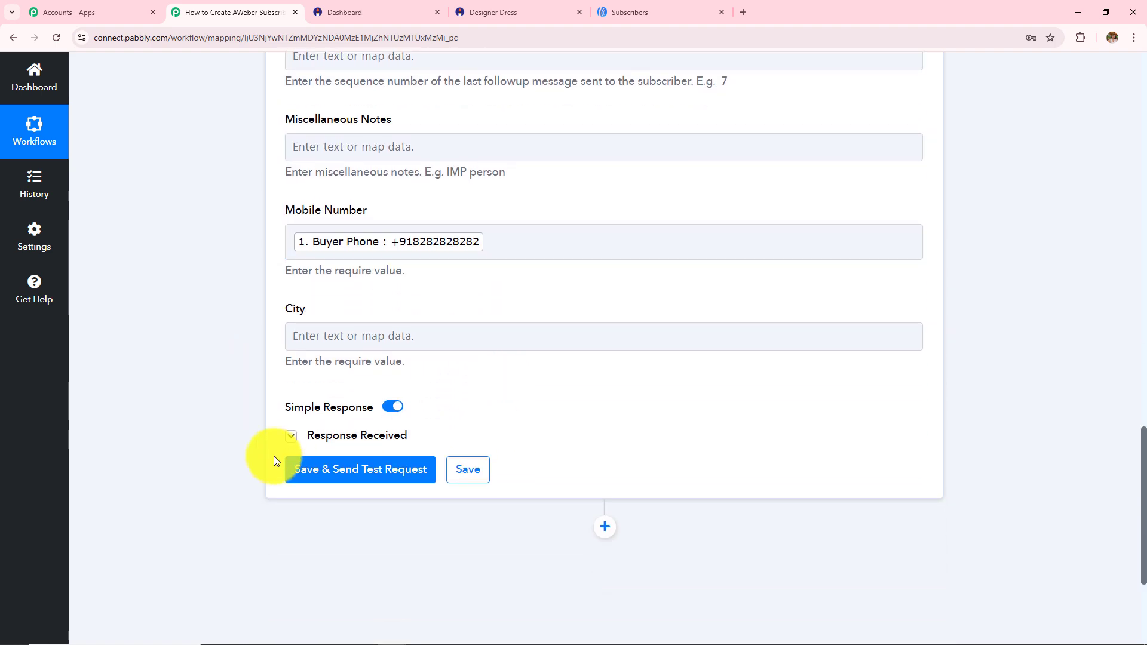
pyautogui.click(356, 479)
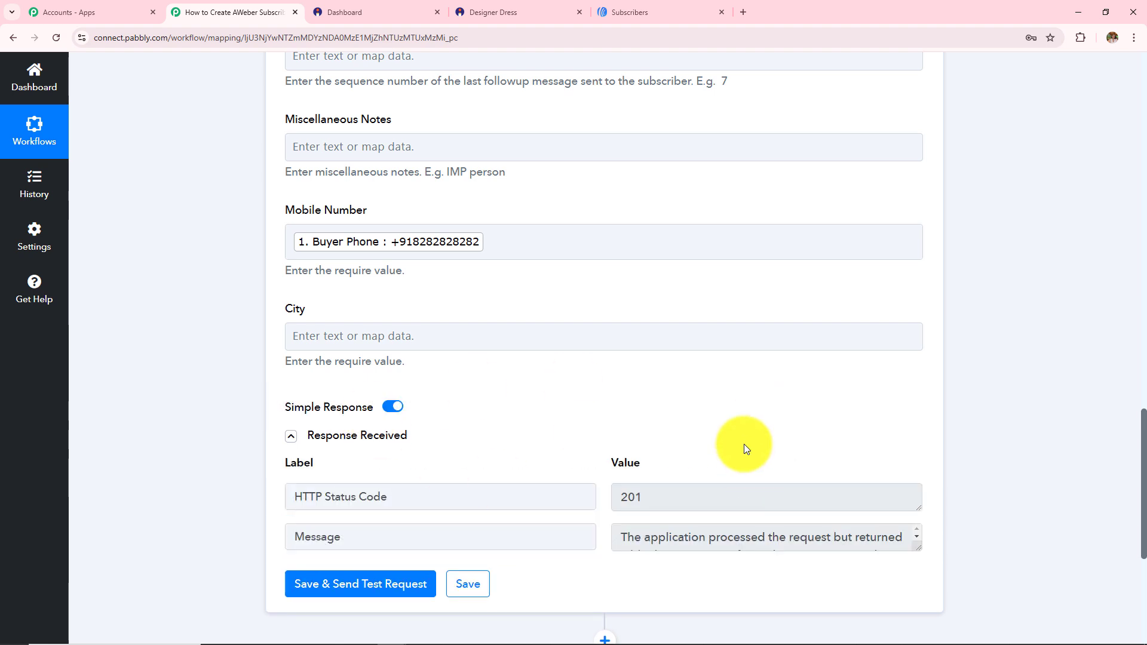